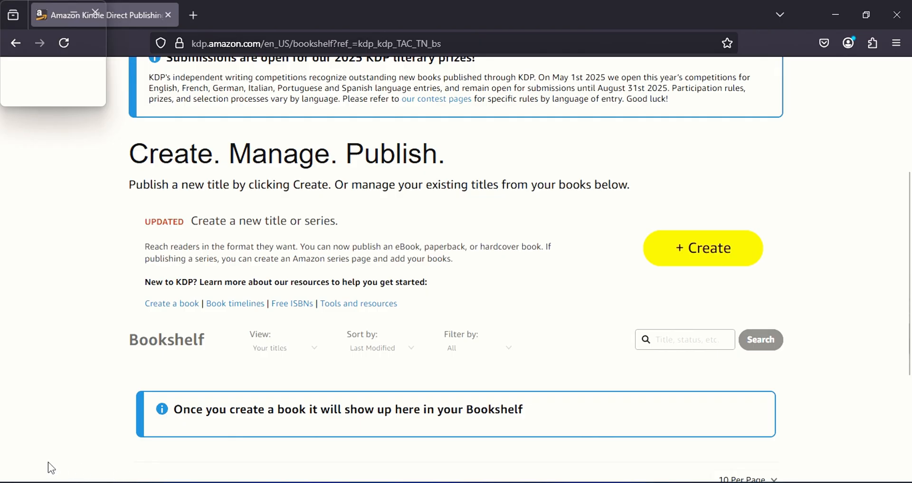
# Start creating a new title from the Bookshelf page.
pyautogui.scroll(5, 656, 220)
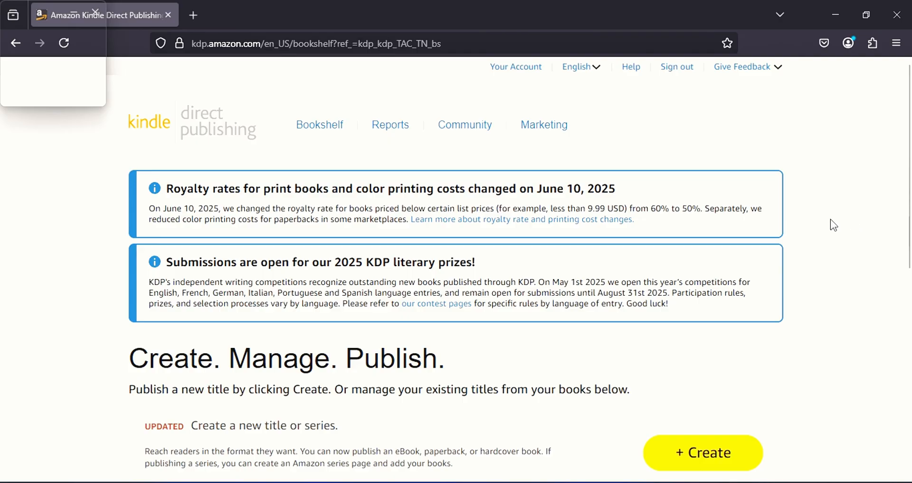
pyautogui.scroll(-3, 703, 247)
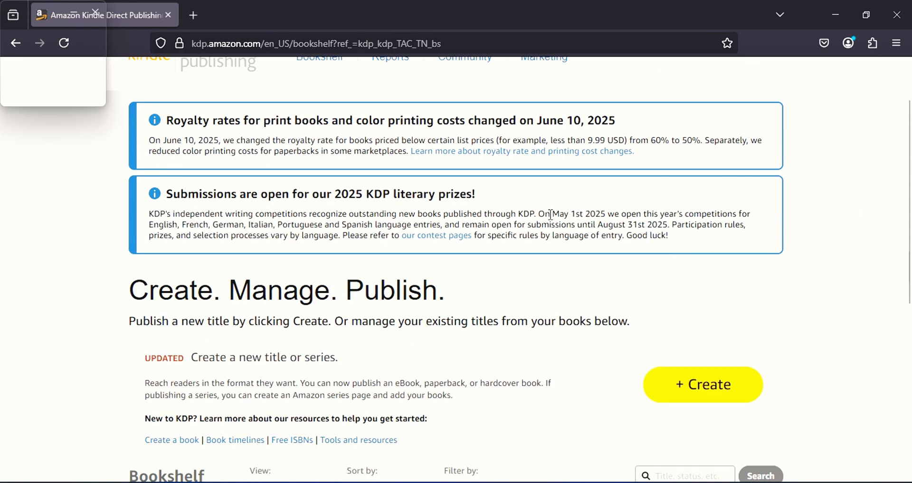
pyautogui.scroll(3, 550, 213)
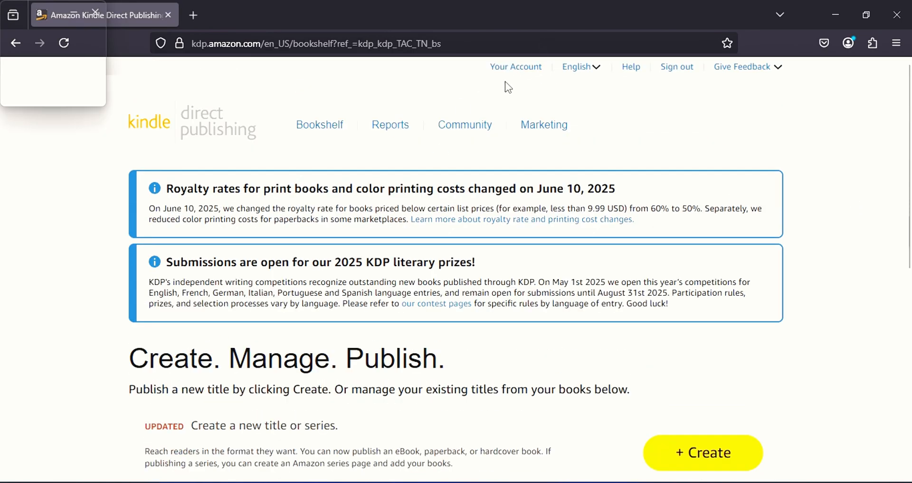
pyautogui.scroll(-3, 660, 248)
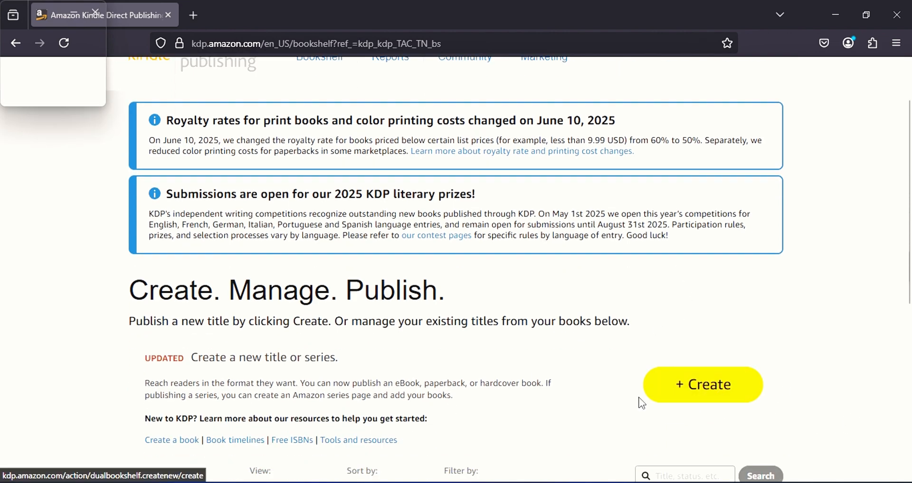
pyautogui.click(716, 391)
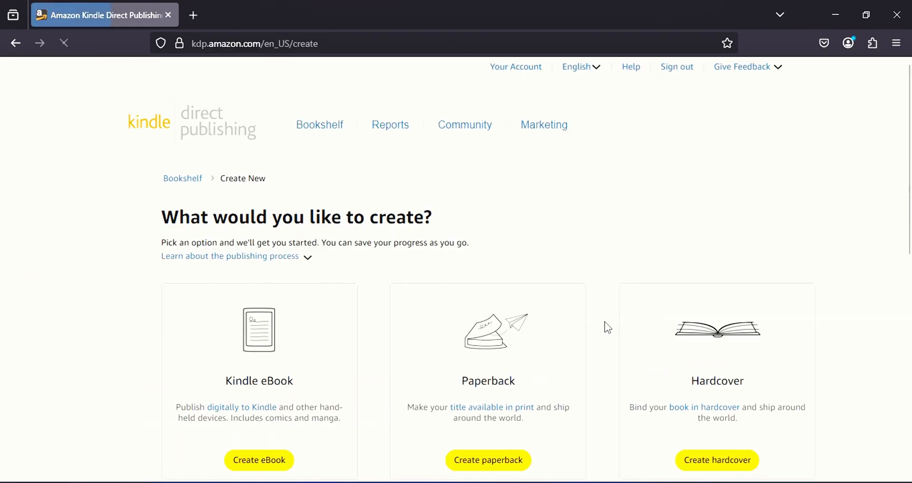
# Choose paperback as the format of the new book and open its setup form.
pyautogui.scroll(-4, 586, 304)
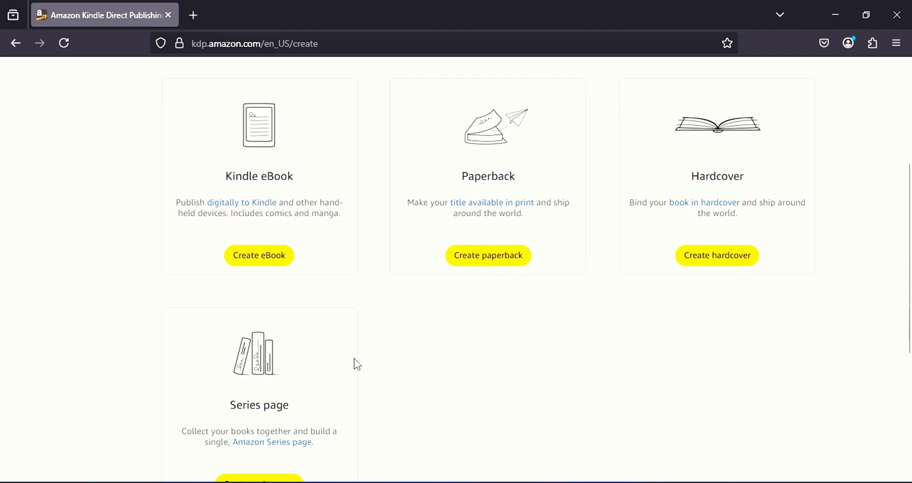
pyautogui.scroll(-3, 292, 351)
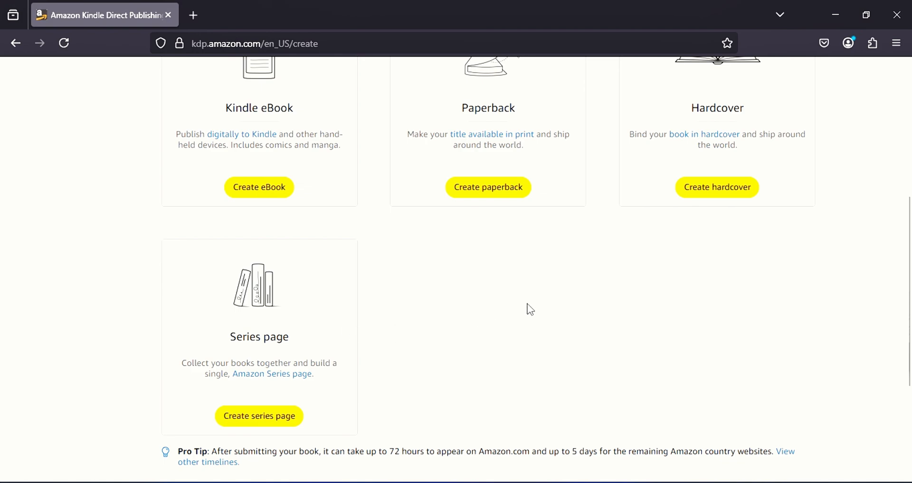
pyautogui.scroll(3, 572, 294)
pyautogui.scroll(3, 568, 214)
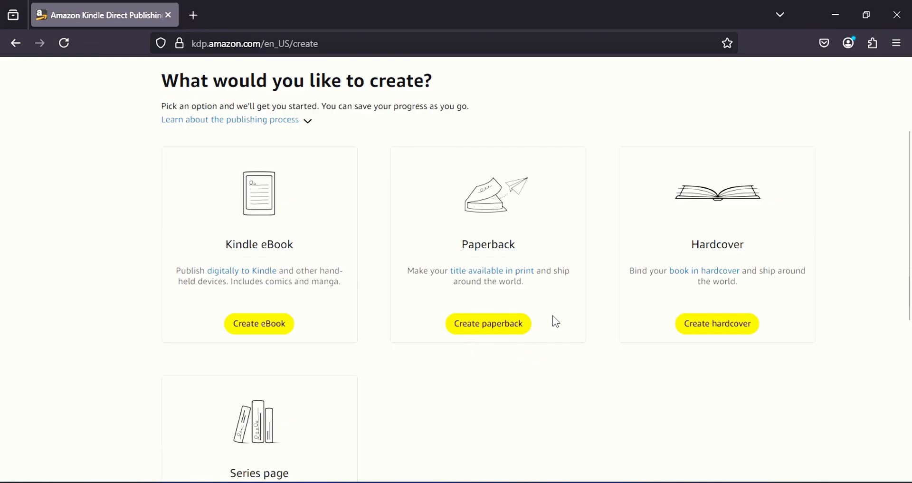
pyautogui.scroll(-3, 557, 323)
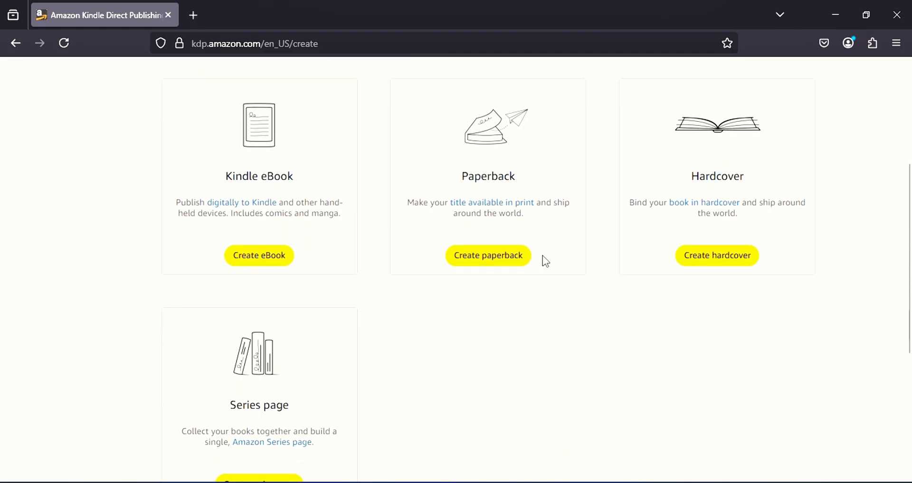
pyautogui.scroll(3, 545, 300)
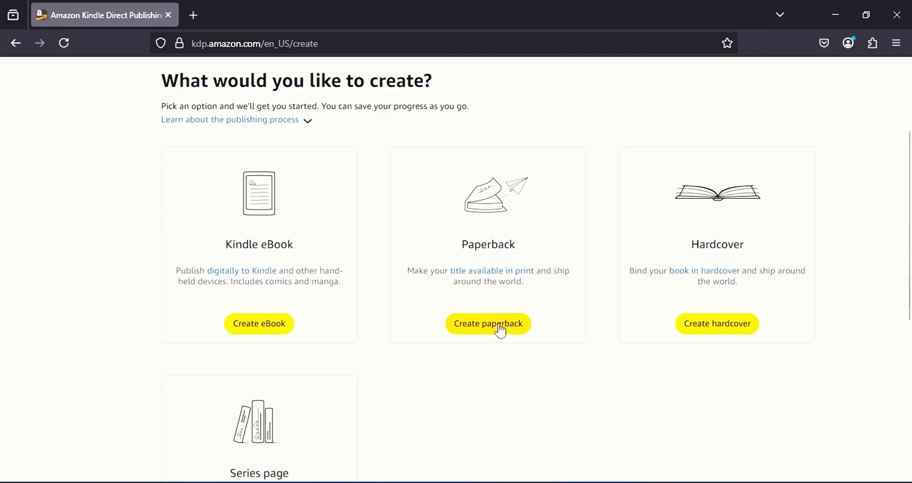
pyautogui.click(500, 329)
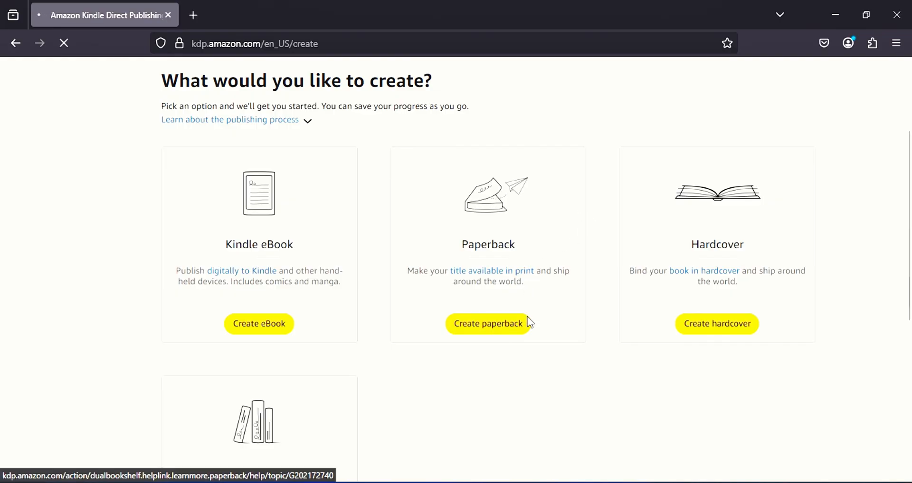
pyautogui.scroll(-2, 505, 320)
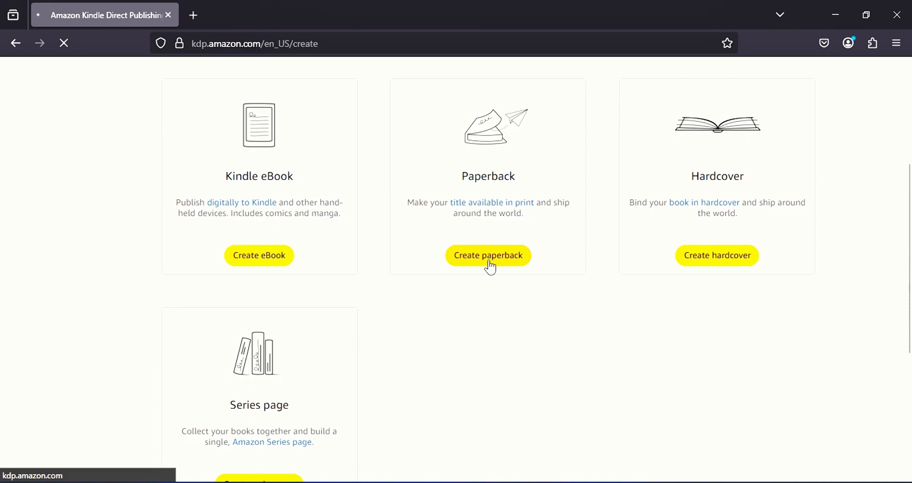
pyautogui.scroll(-1, 564, 303)
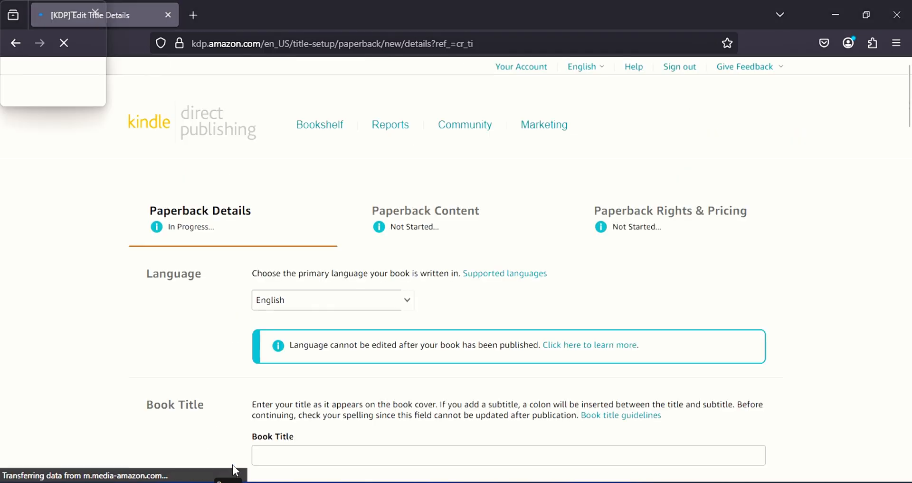
# Switch to the Notepad notes and copy the line "Stress Relief Adult Flower Coloring Book".
pyautogui.scroll(-4, 551, 368)
pyautogui.scroll(4, 560, 353)
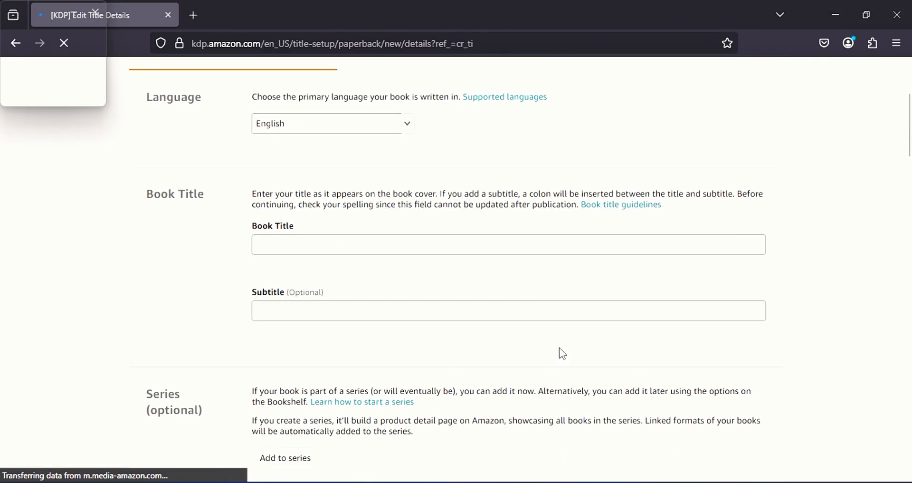
pyautogui.scroll(-1, 482, 285)
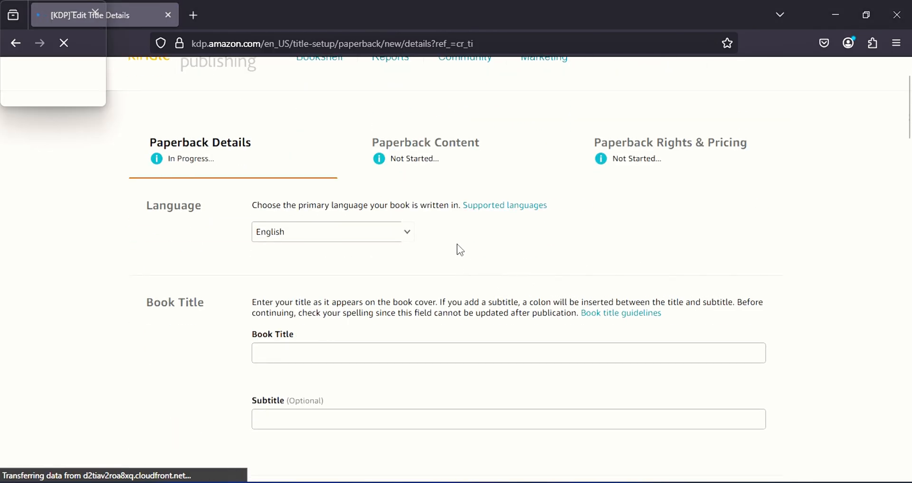
pyautogui.scroll(-3, 459, 248)
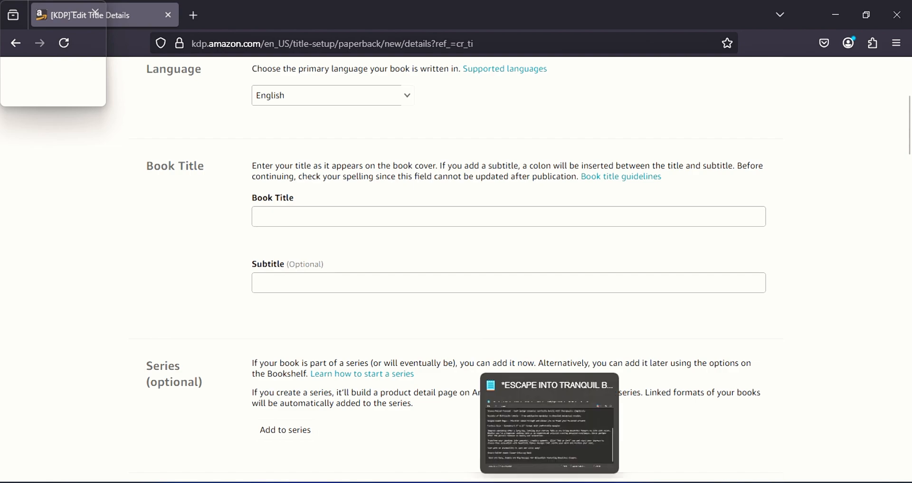
pyautogui.click(549, 482)
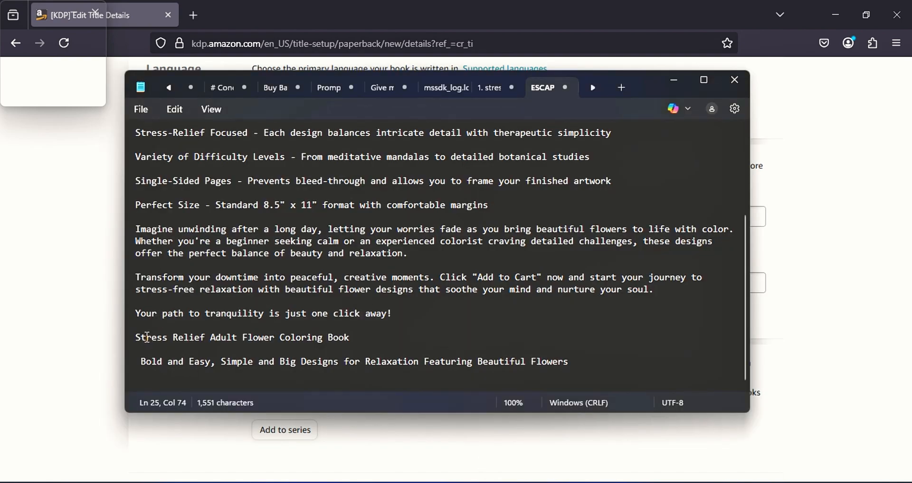
pyautogui.click(137, 338)
pyautogui.moveTo(137, 338); pyautogui.dragTo(362, 344)
pyautogui.hotkey('ctrl', 'c')
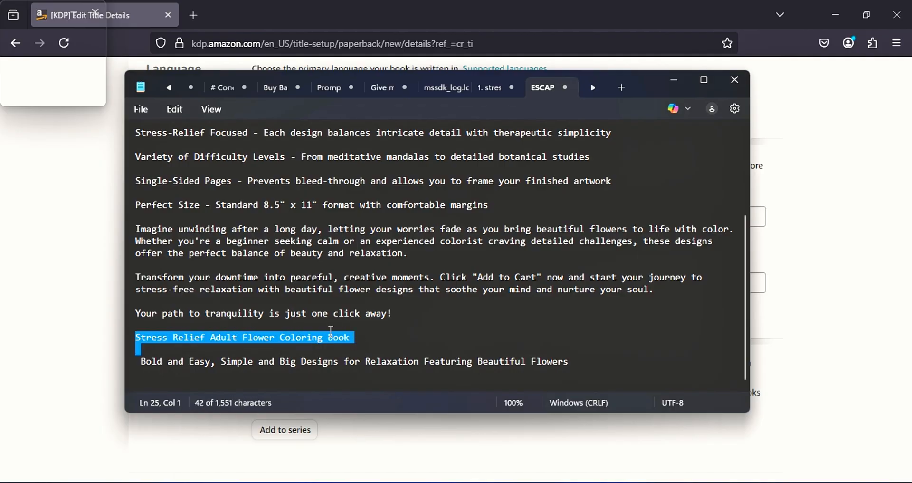
pyautogui.rightClick(358, 347)
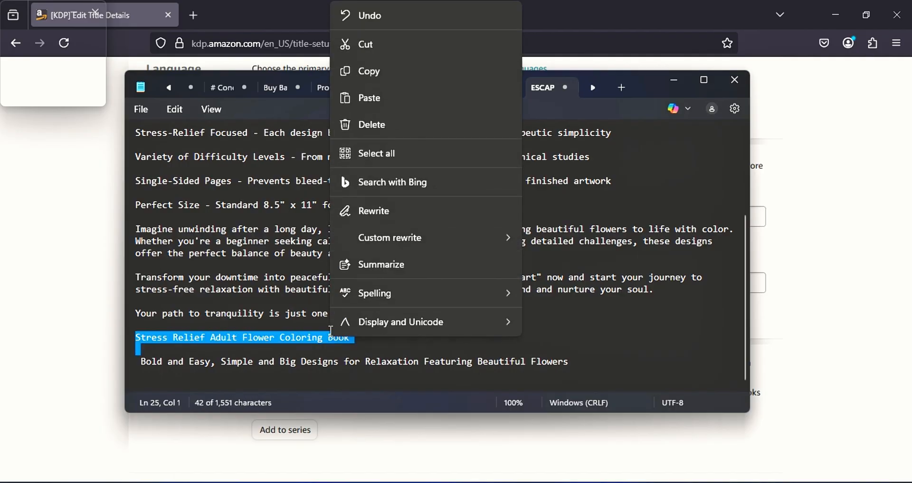
pyautogui.click(374, 75)
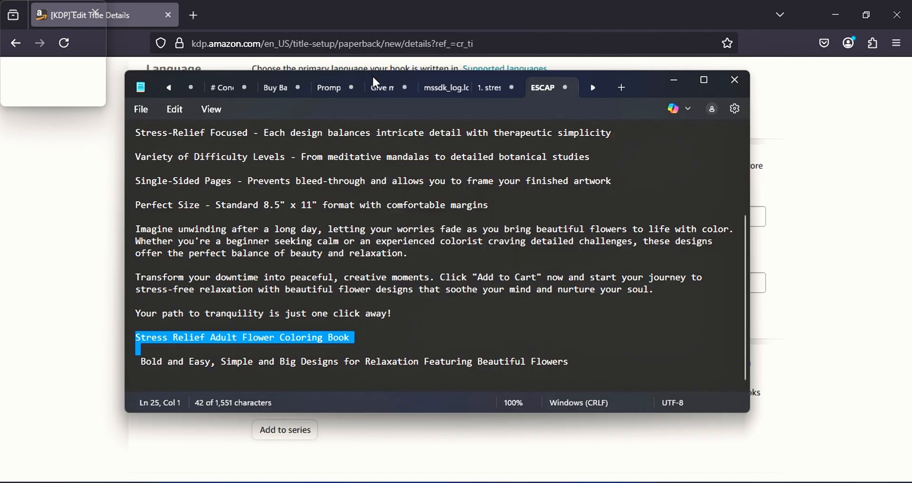
# Return to the KDP paperback form and paste "Stress Relief Adult Flower Coloring Book" as the book title.
pyautogui.click(832, 359)
pyautogui.click(268, 220)
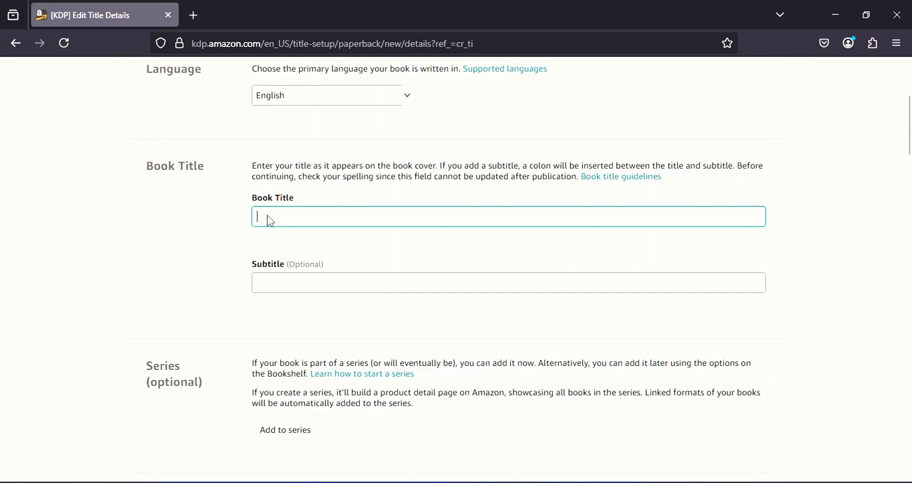
pyautogui.rightClick(270, 217)
pyautogui.click(310, 315)
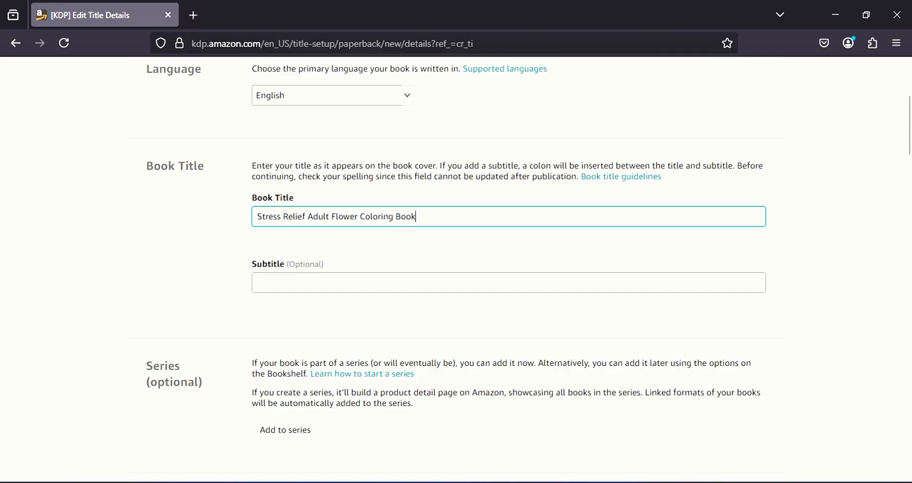
# Switch to Notepad and copy the line "Bold and Easy, Simple and Big Designs for Relaxation Featuring Beautiful Flowers".
pyautogui.moveTo(550, 482)
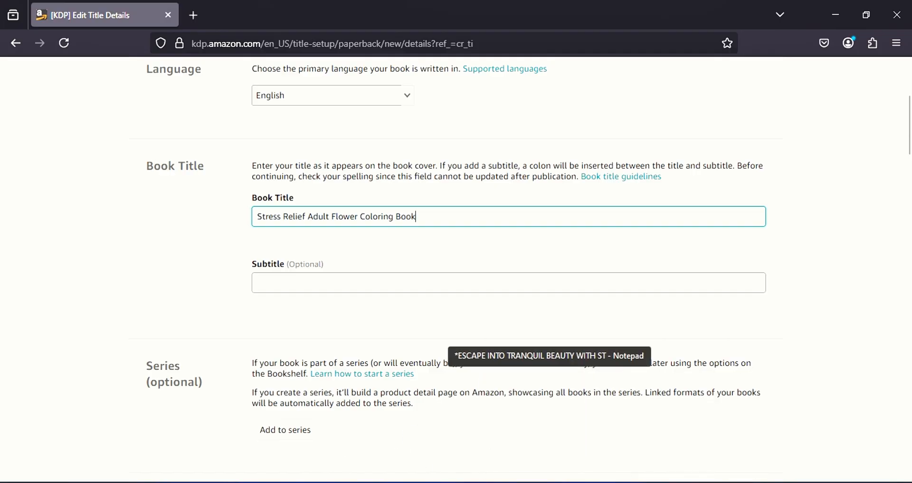
pyautogui.click(549, 427)
pyautogui.moveTo(138, 363); pyautogui.dragTo(575, 365)
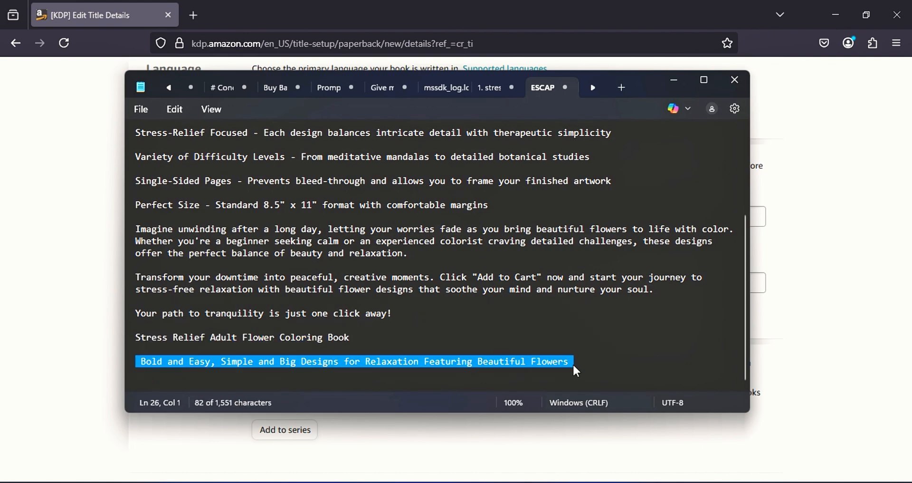
pyautogui.rightClick(572, 363)
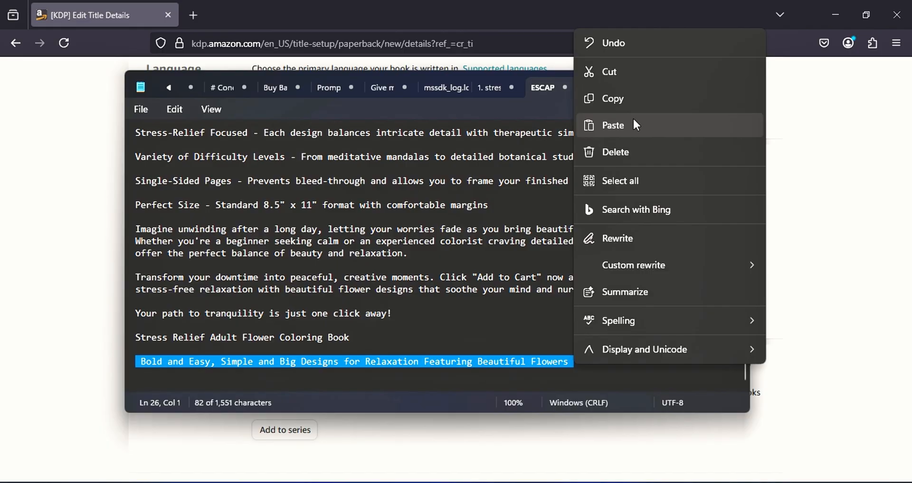
pyautogui.click(626, 98)
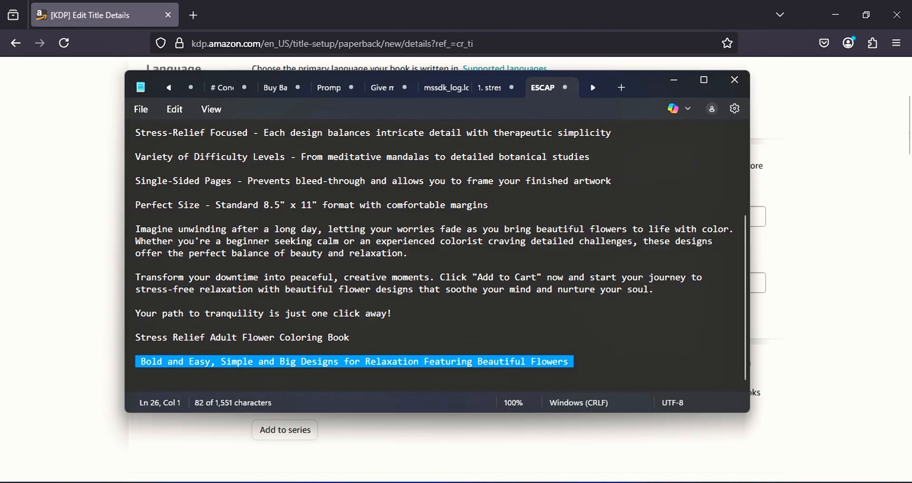
# Back in the KDP form, paste "Bold and Easy, Simple and Big Designs for Relaxation Featuring Beautiful Flowers" as the subtitle.
pyautogui.click(525, 448)
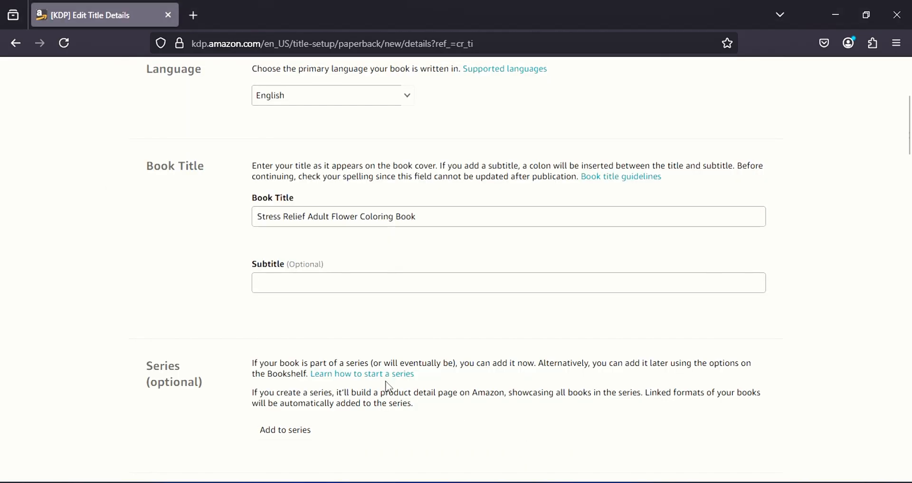
pyautogui.rightClick(288, 279)
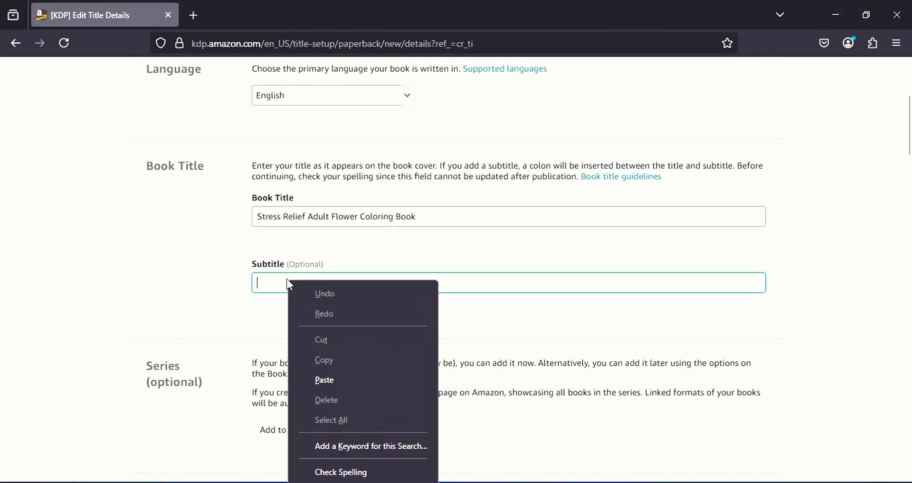
pyautogui.click(334, 375)
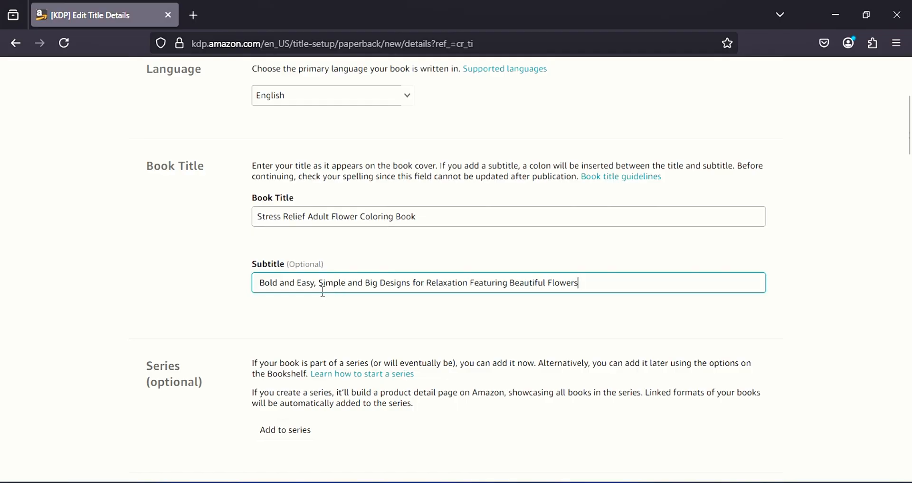
# Read the explanation of what counts as a new edition in the Edition Number section, then close it.
pyautogui.scroll(-1, 574, 288)
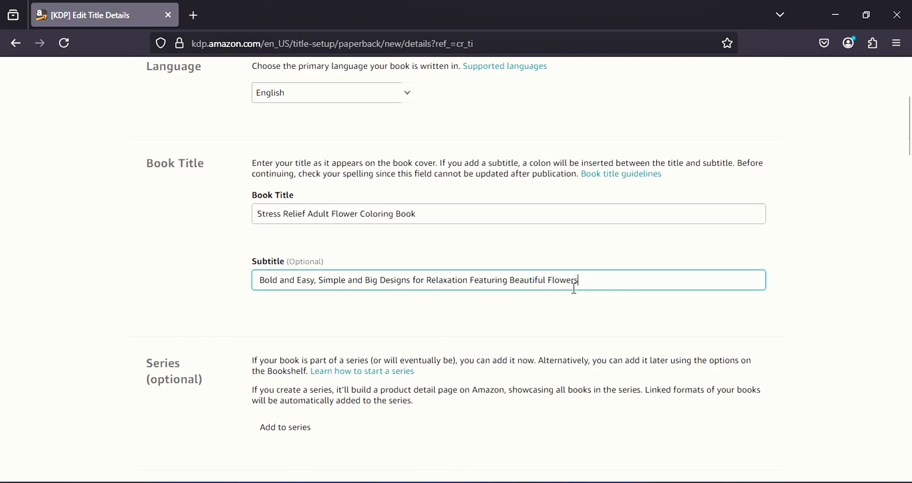
pyautogui.scroll(-6, 471, 295)
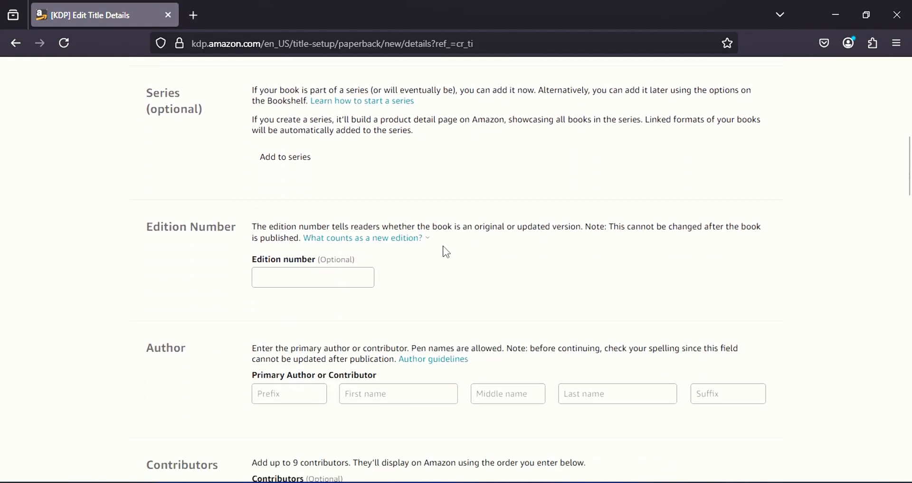
pyautogui.scroll(2, 472, 246)
pyautogui.scroll(-2, 346, 243)
pyautogui.click(354, 239)
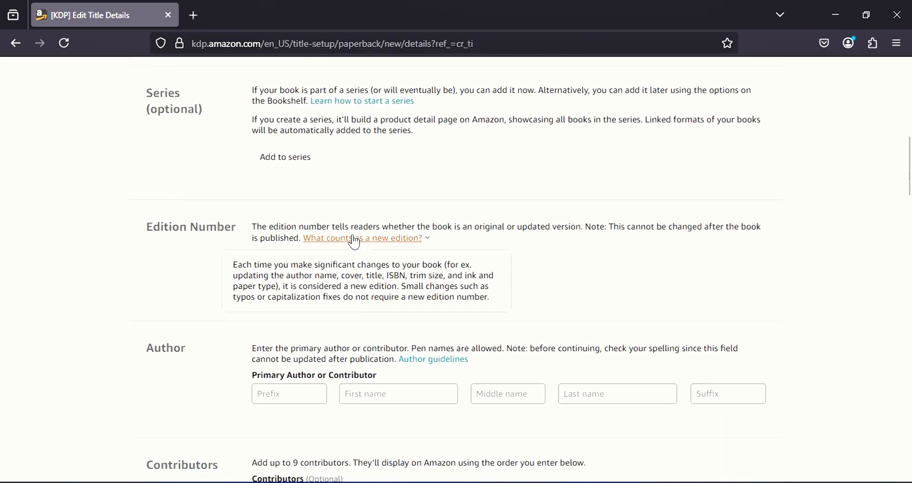
pyautogui.click(189, 251)
# Enter the primary author's name in the prefix and first name fields of the Author section.
pyautogui.scroll(-3, 190, 243)
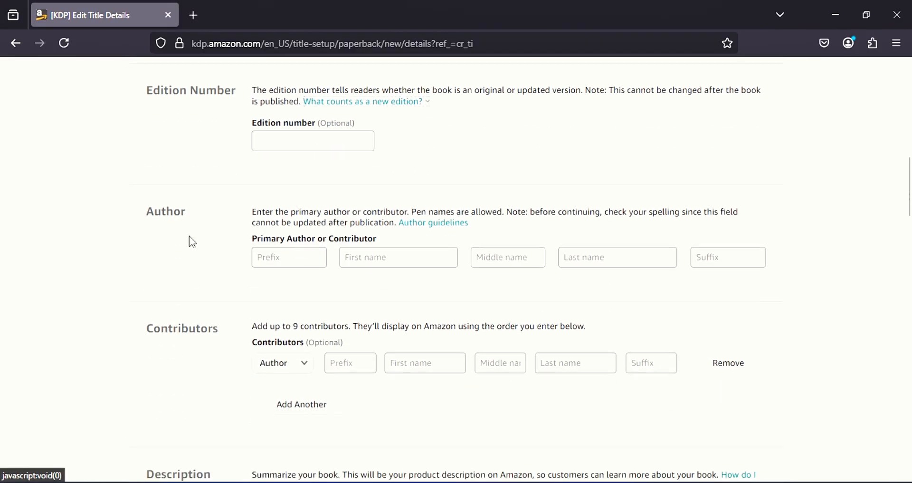
pyautogui.scroll(-2, 163, 243)
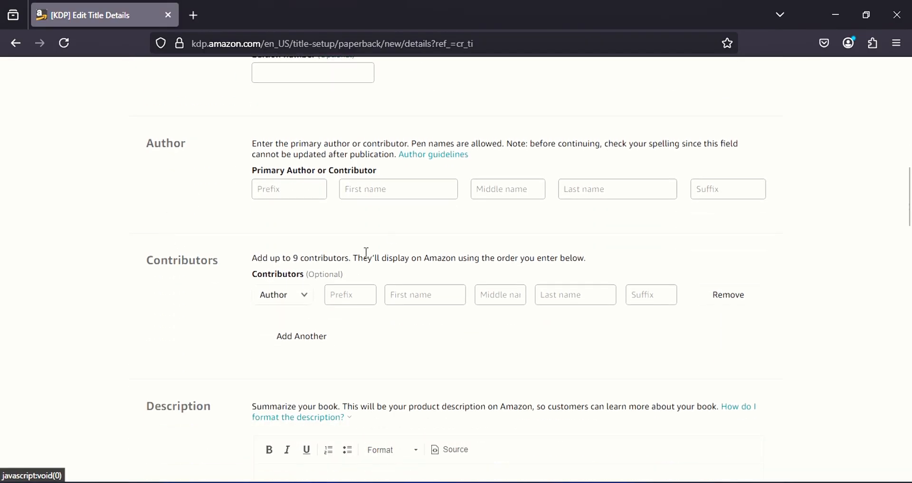
pyautogui.click(284, 191)
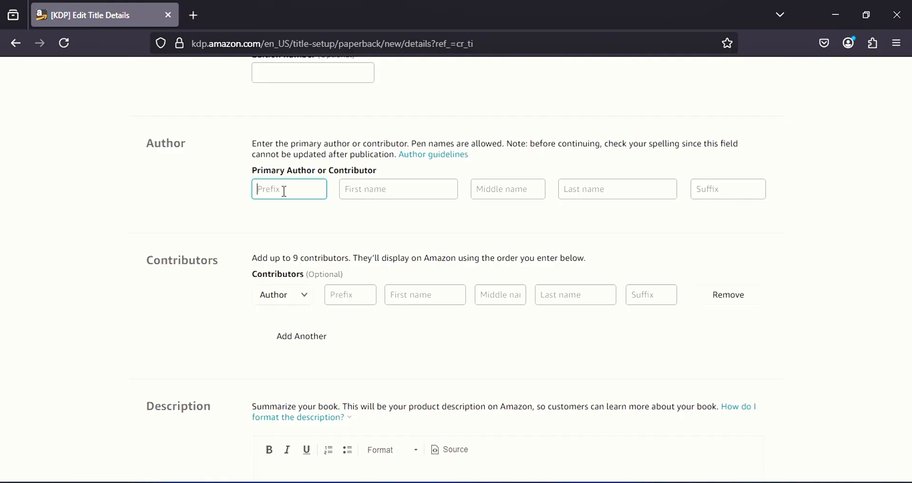
pyautogui.write('Ben')
pyautogui.click(425, 190)
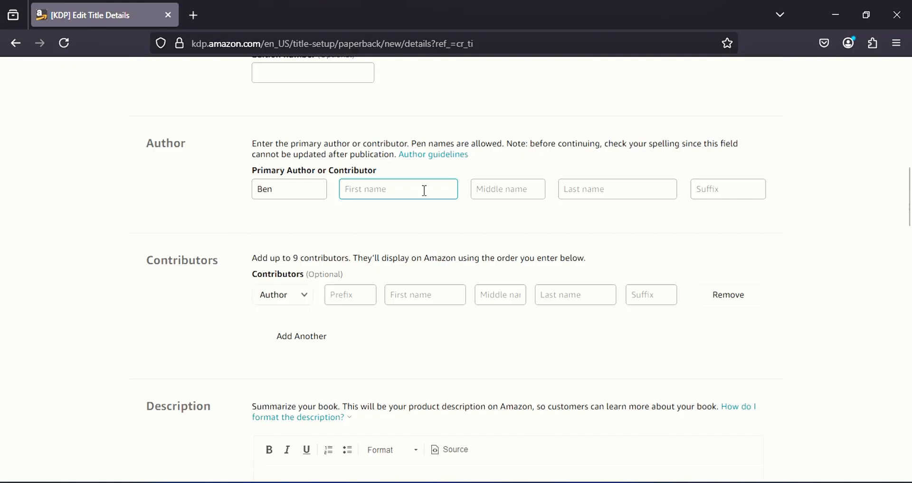
pyautogui.write('Jack')
pyautogui.scroll(-3, 266, 200)
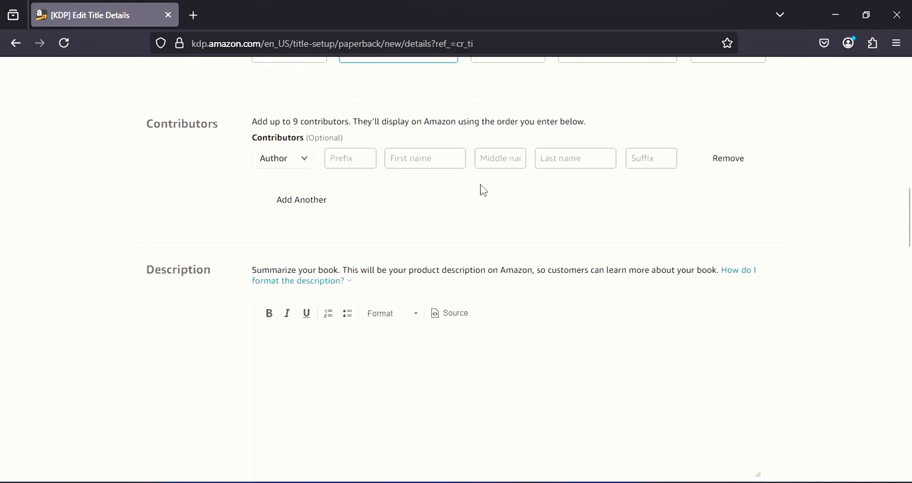
pyautogui.scroll(2, 287, 205)
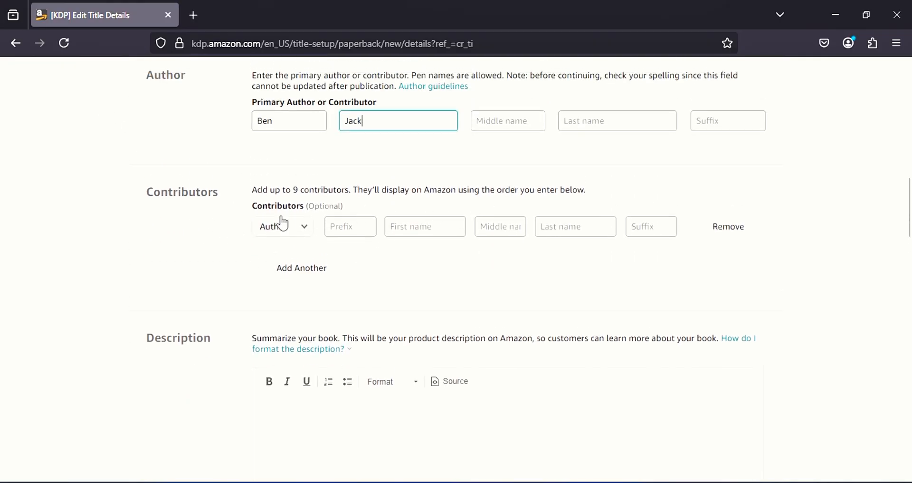
# Switch to Notepad and copy the book description from "ESCAPE INTO TRANQUIL BEAUTY" through "Your path to tranquility is just one click away!".
pyautogui.scroll(-2, 501, 220)
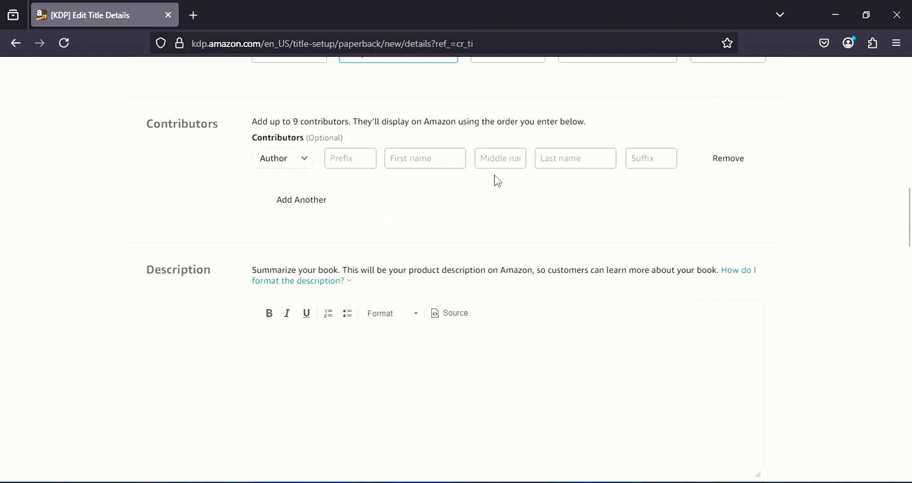
pyautogui.scroll(-2, 543, 188)
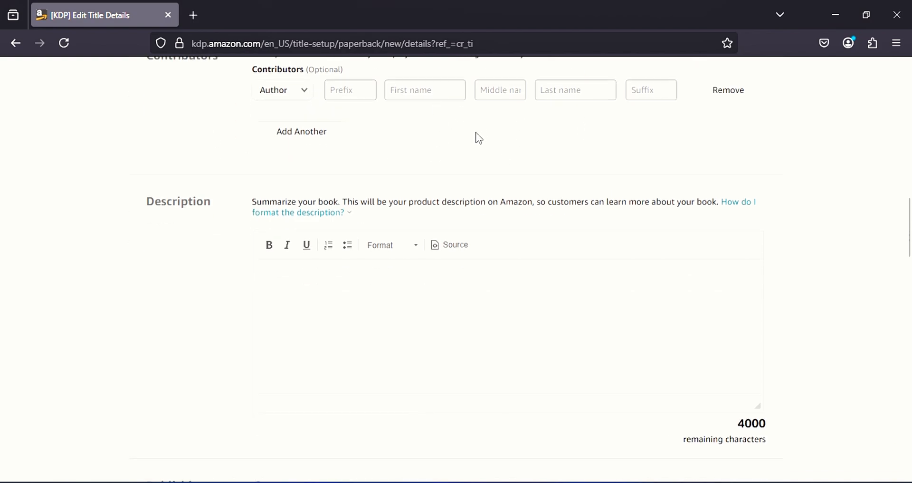
pyautogui.scroll(-4, 476, 139)
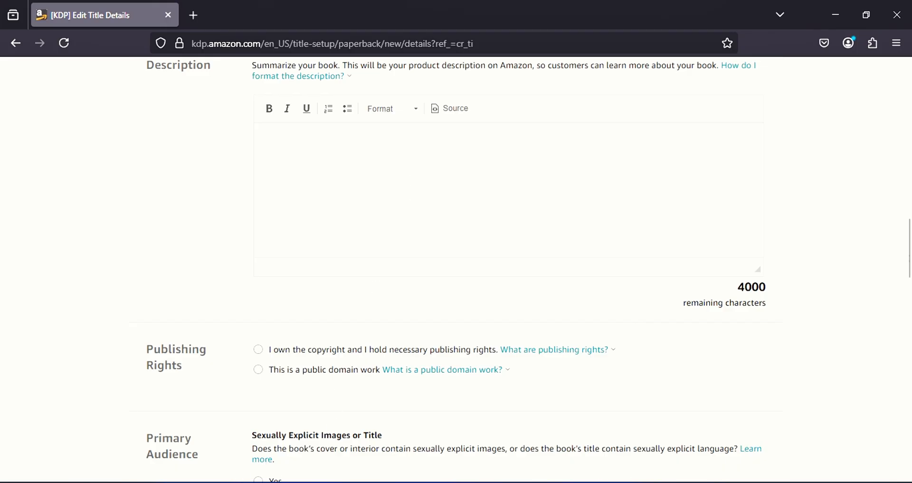
pyautogui.moveTo(549, 481)
pyautogui.hotkey('alt', 'Tab')
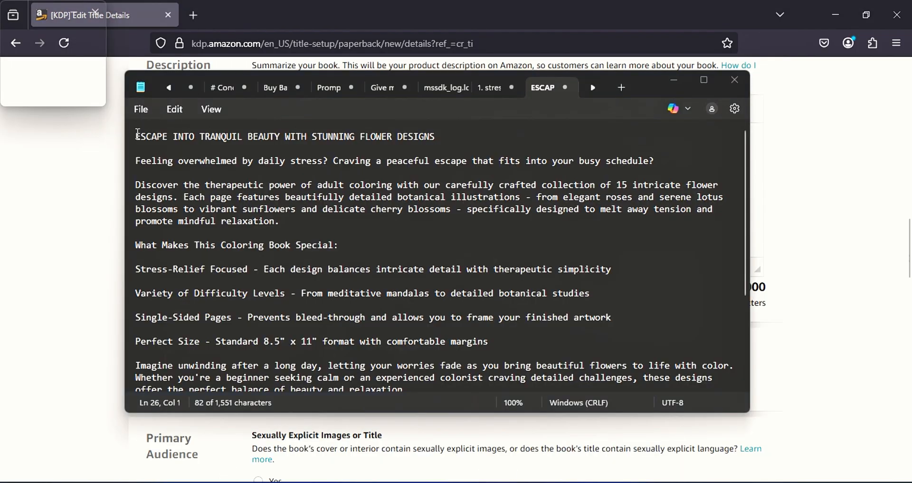
pyautogui.moveTo(138, 135); pyautogui.dragTo(430, 334)
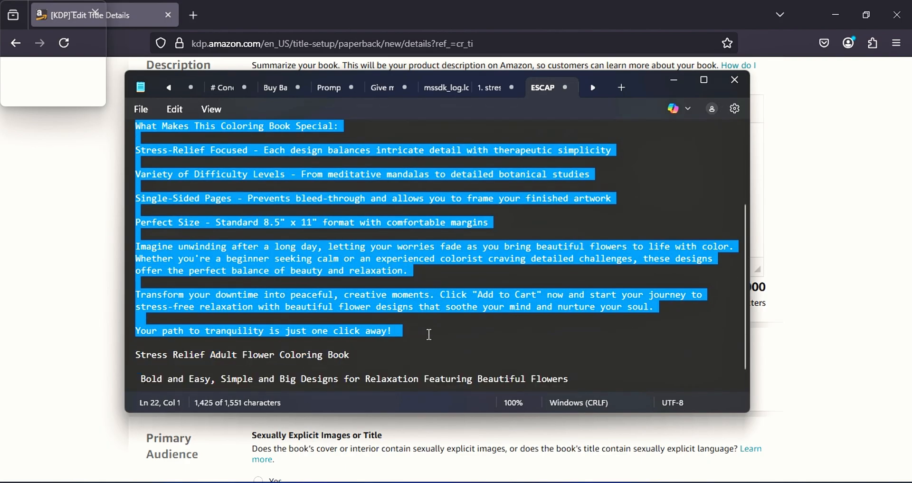
pyautogui.rightClick(363, 265)
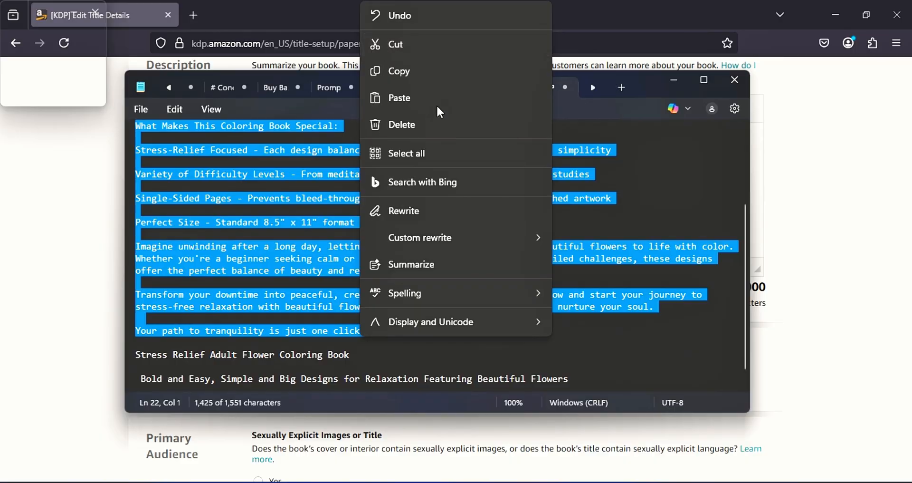
pyautogui.click(412, 72)
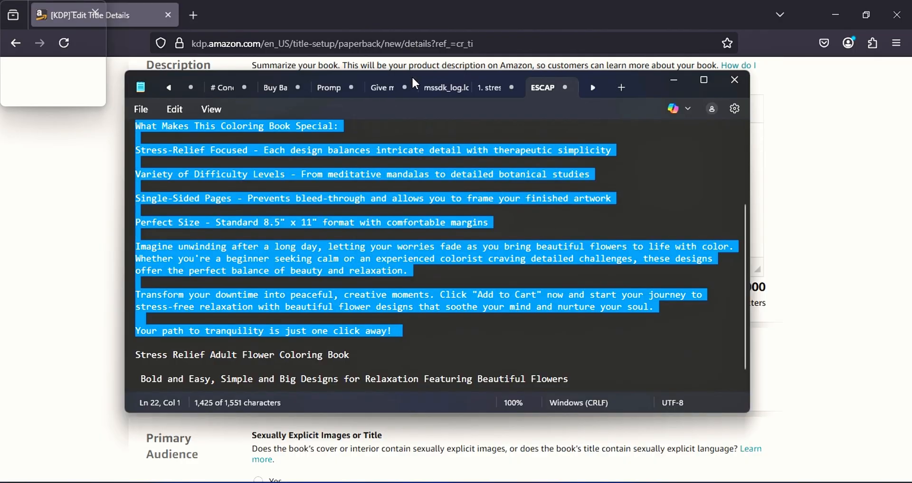
# Return to the KDP form and paste the copied coloring book text as the book's description.
pyautogui.click(527, 426)
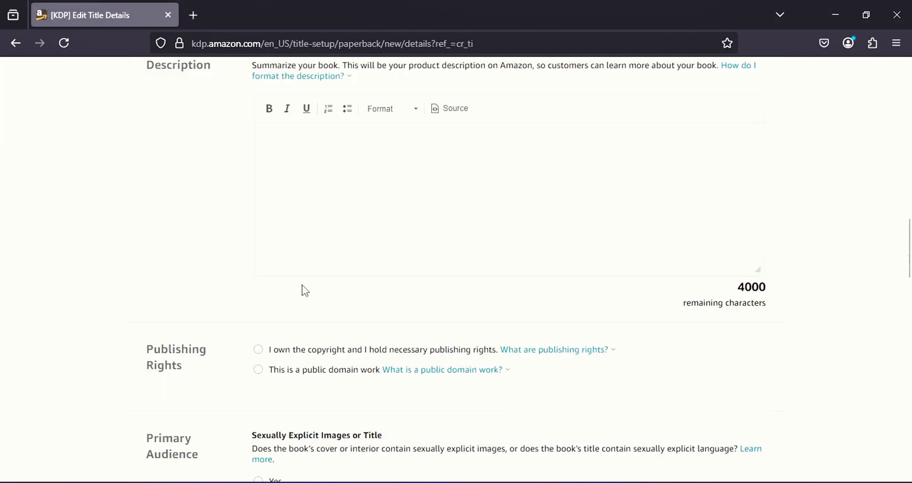
pyautogui.click(286, 144)
pyautogui.rightClick(286, 146)
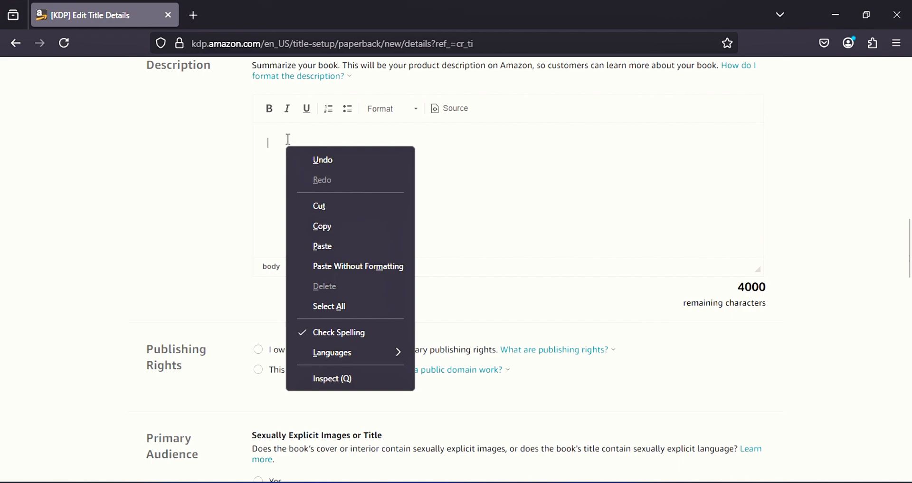
pyautogui.click(324, 244)
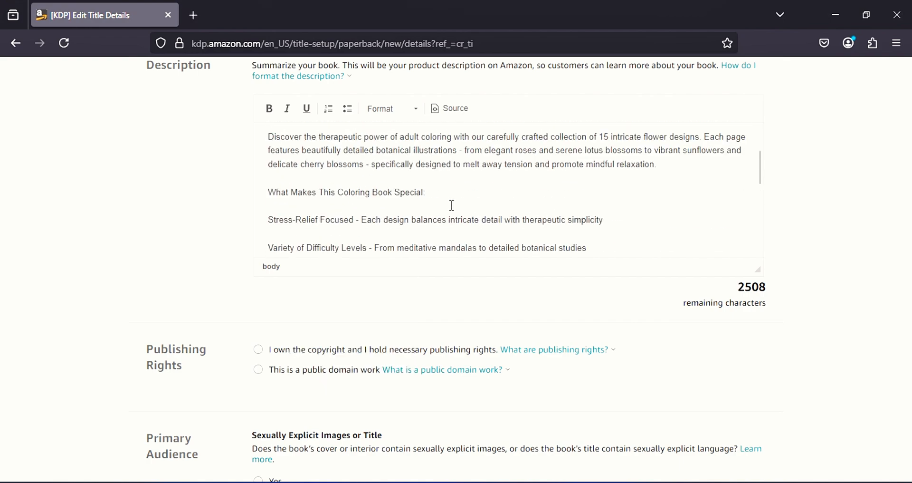
# Review the pasted description from its opening headline through the feature list to the closing line.
pyautogui.scroll(2, 452, 205)
pyautogui.scroll(-4, 433, 188)
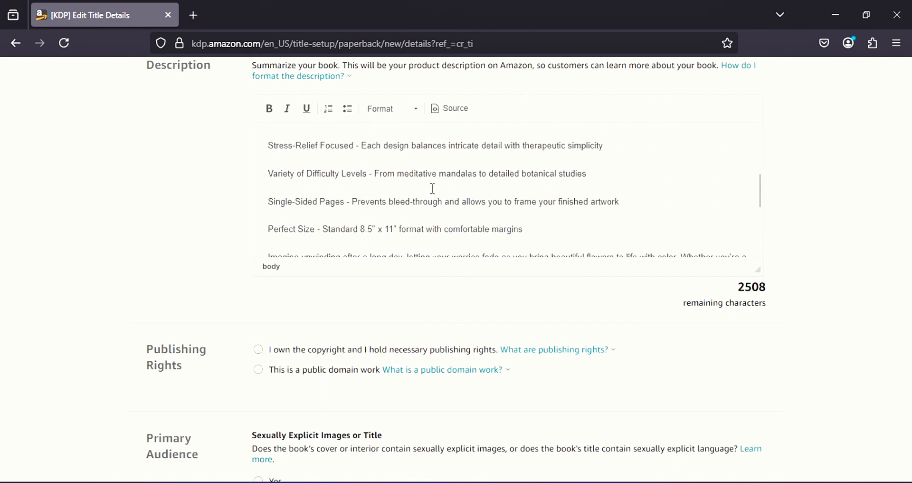
pyautogui.scroll(-5, 433, 188)
pyautogui.scroll(-3, 435, 193)
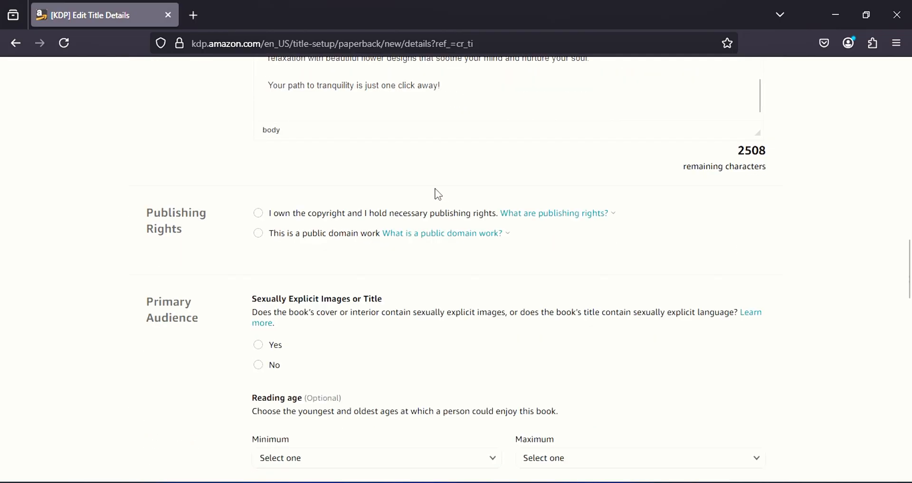
pyautogui.scroll(3, 461, 138)
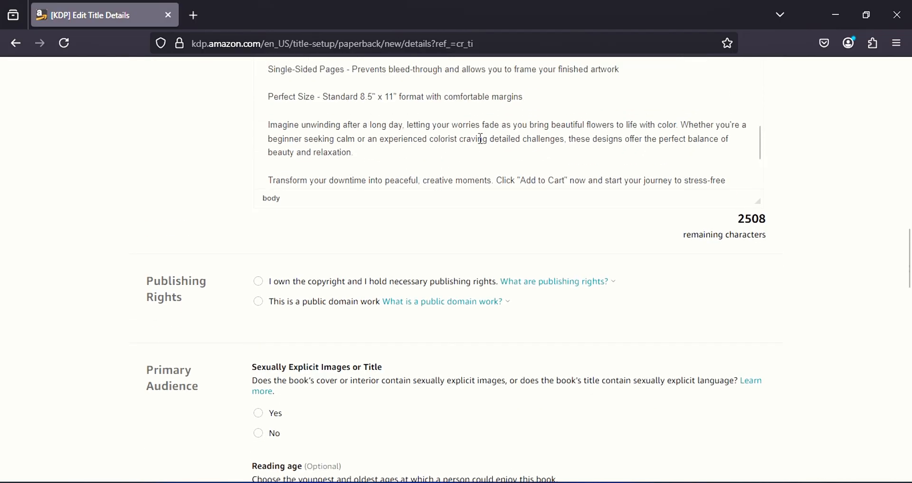
pyautogui.scroll(-3, 485, 137)
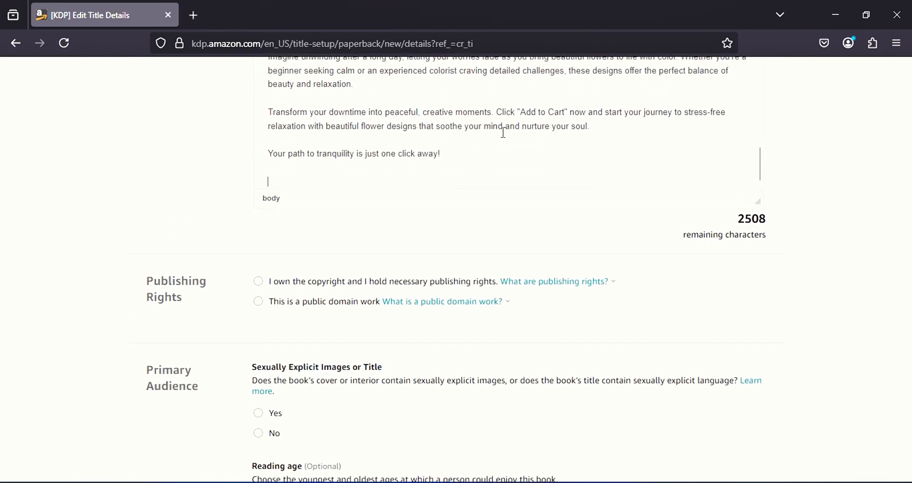
pyautogui.scroll(8, 504, 133)
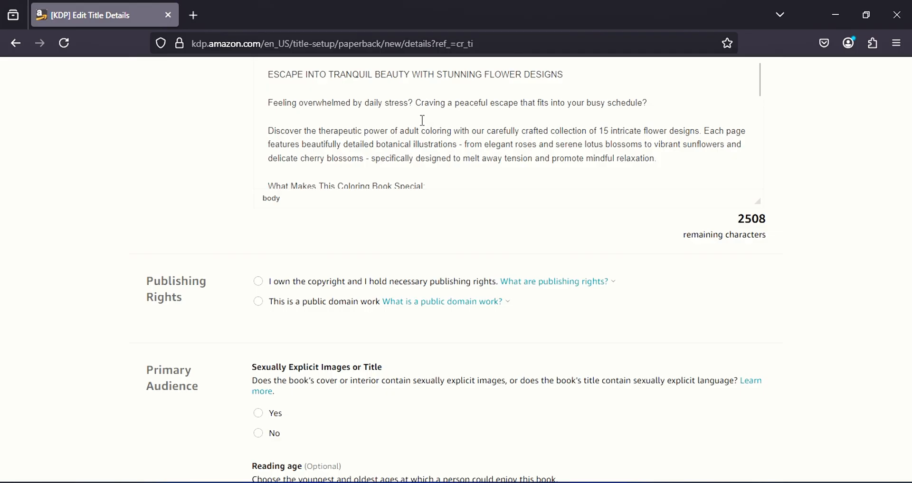
pyautogui.scroll(3, 423, 120)
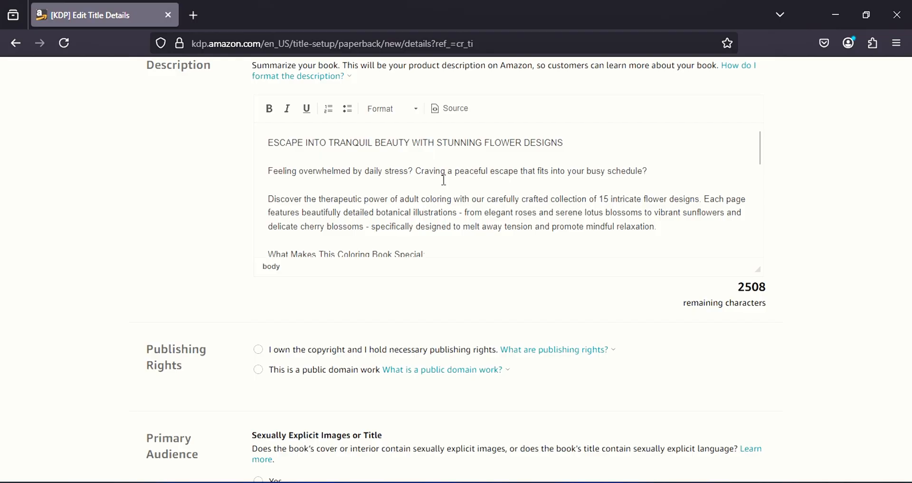
pyautogui.scroll(-3, 444, 179)
pyautogui.scroll(3, 478, 176)
pyautogui.scroll(-10, 366, 205)
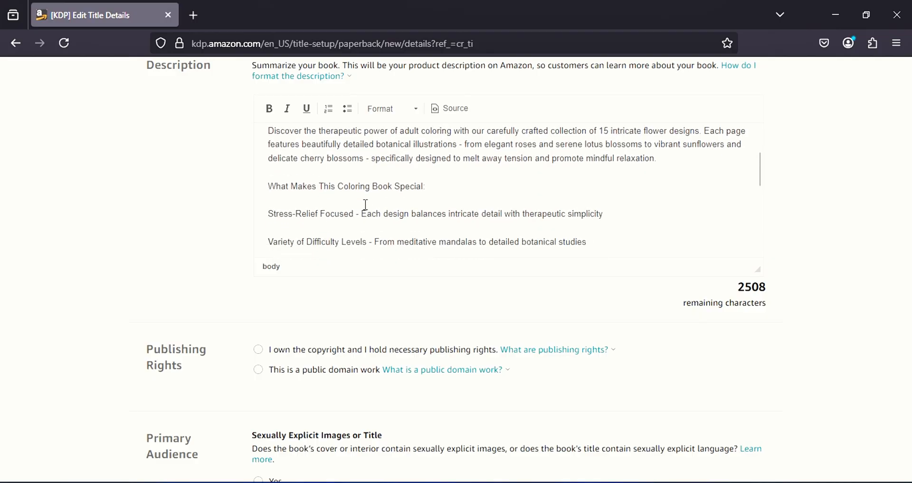
pyautogui.scroll(-3, 328, 195)
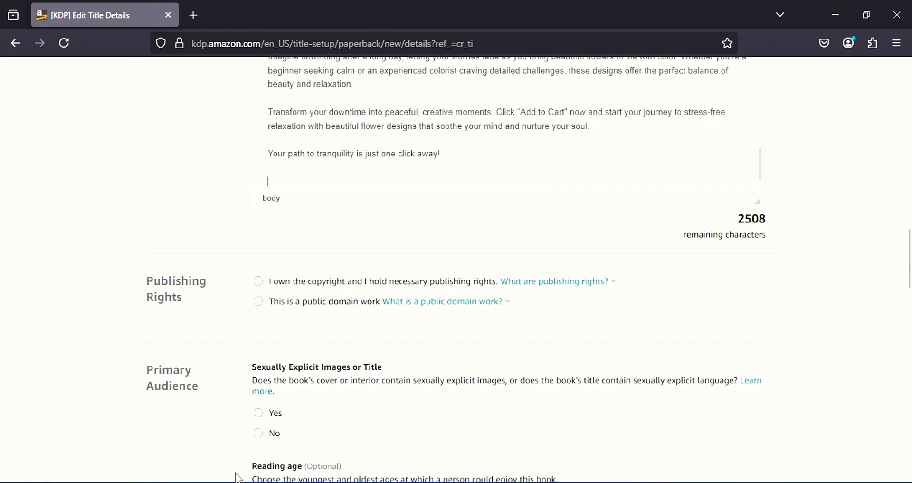
pyautogui.scroll(3, 259, 438)
# Declare that you own the copyright and hold the publishing rights, and answer No to sexually explicit images or title.
pyautogui.scroll(-7, 337, 194)
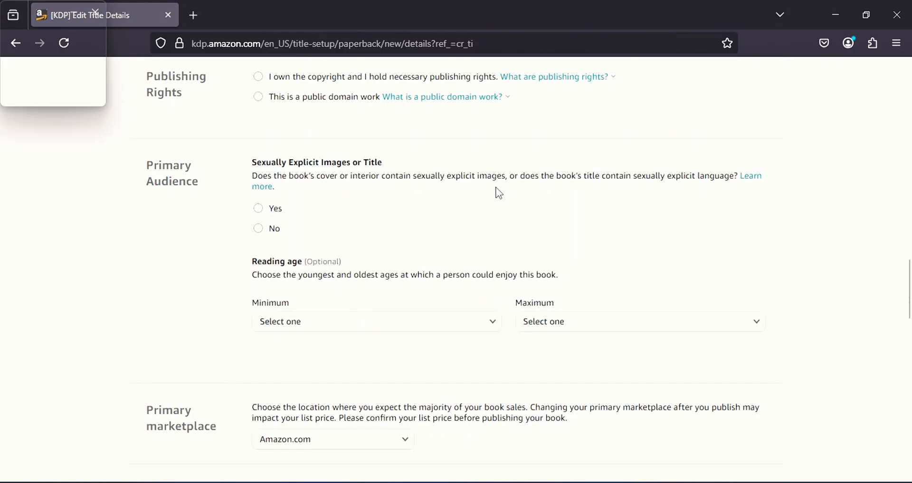
pyautogui.scroll(2, 497, 191)
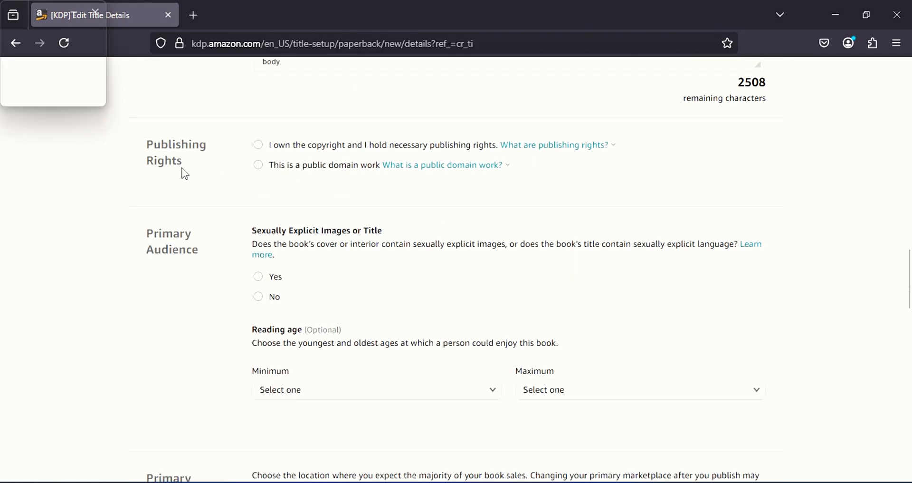
pyautogui.click(259, 146)
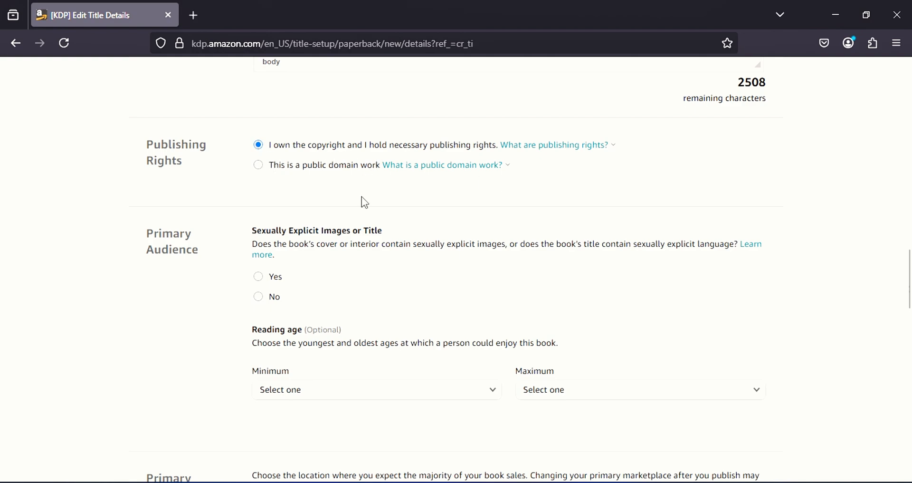
pyautogui.scroll(-3, 361, 198)
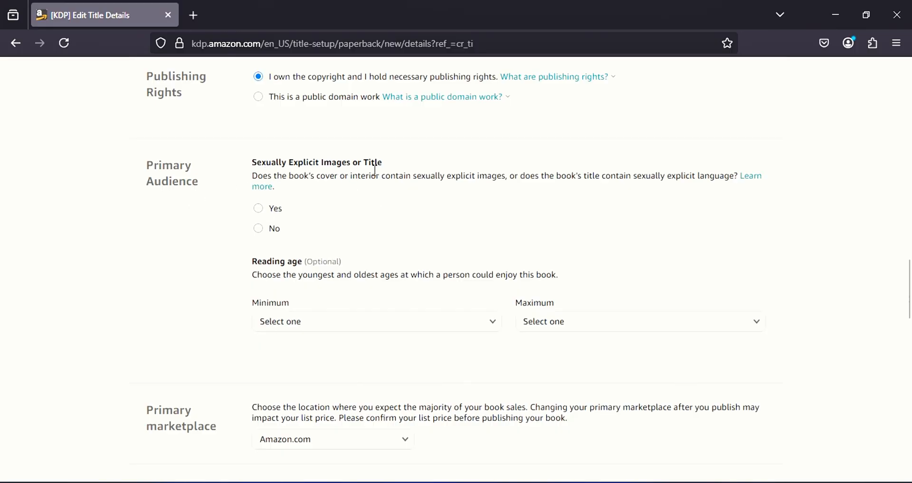
pyautogui.scroll(-3, 373, 171)
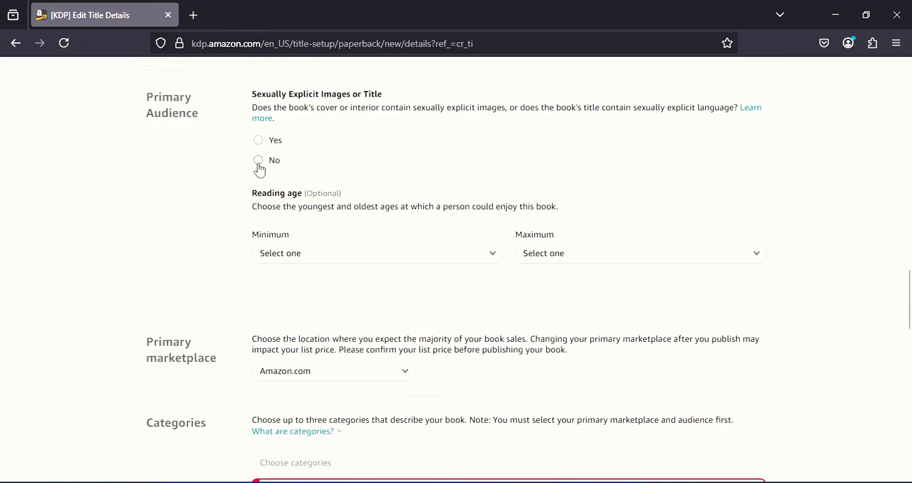
pyautogui.click(258, 162)
# Start choosing the book's categories and set the main category to Crafts, Hobbies & Home.
pyautogui.scroll(-5, 401, 189)
pyautogui.scroll(2, 379, 186)
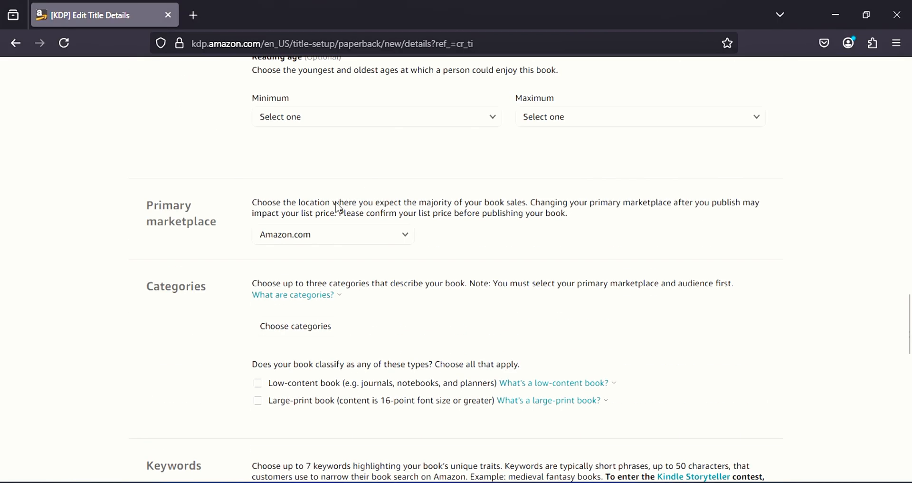
pyautogui.scroll(-1, 271, 251)
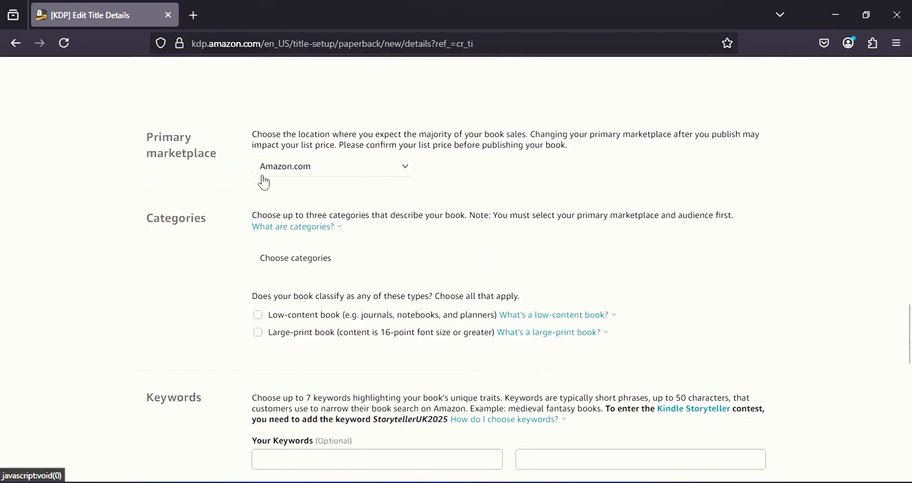
pyautogui.scroll(-1, 371, 178)
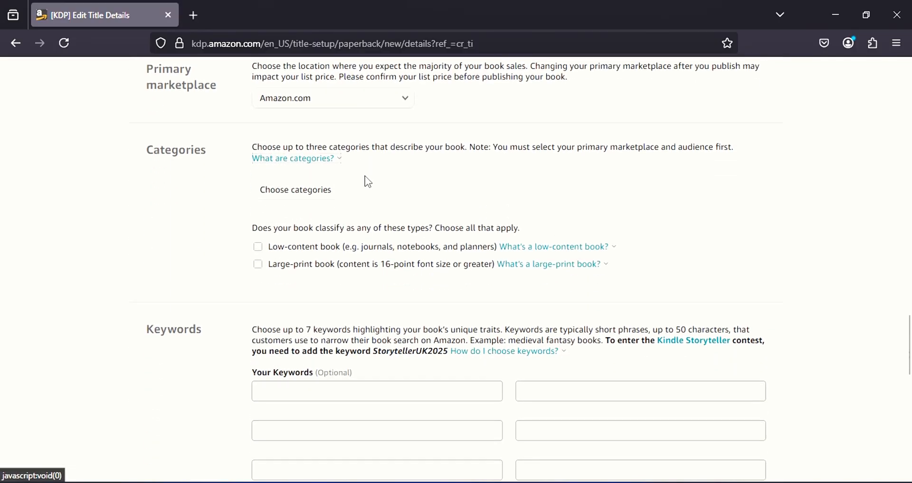
pyautogui.click(322, 194)
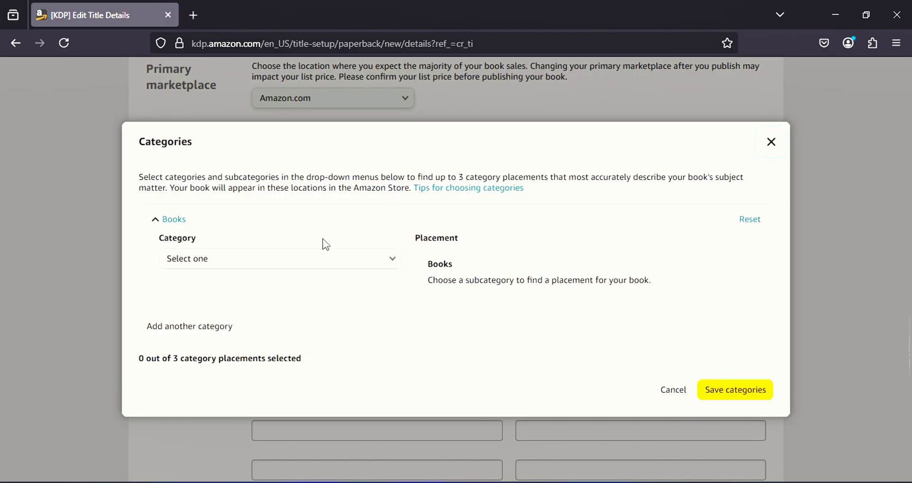
pyautogui.click(387, 259)
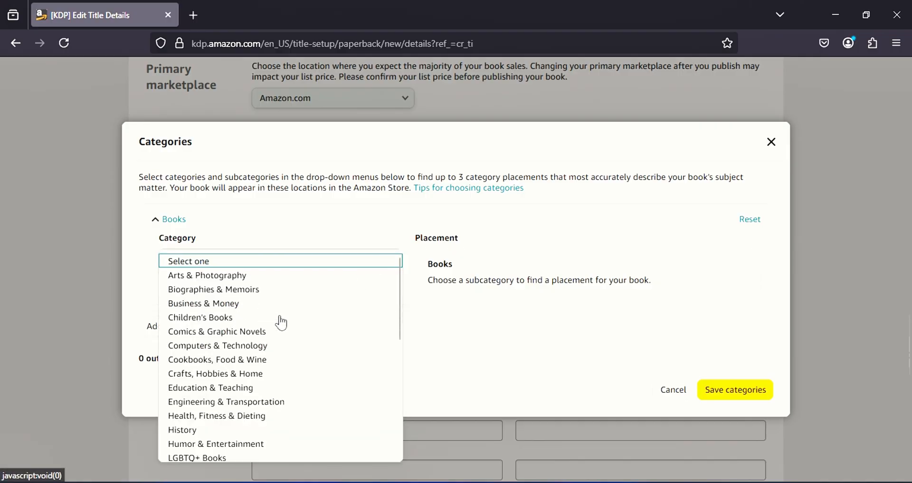
pyautogui.scroll(-3, 279, 321)
pyautogui.scroll(-2, 264, 364)
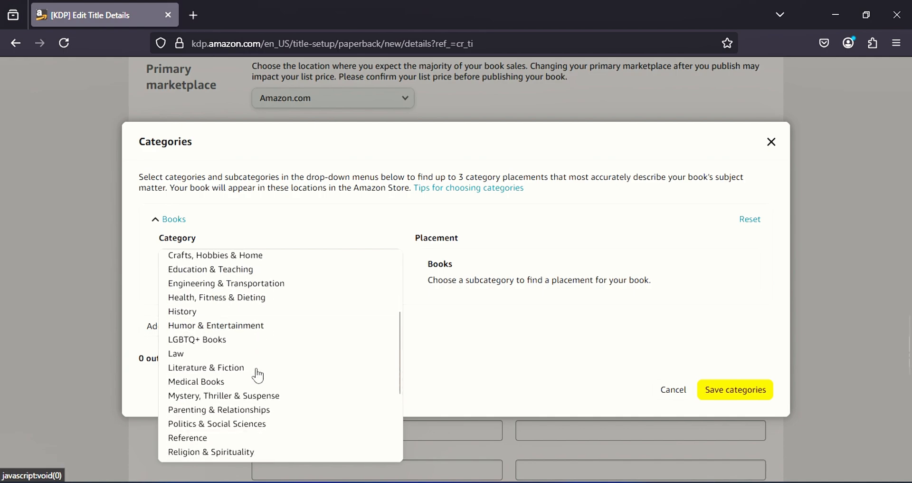
pyautogui.scroll(-6, 259, 376)
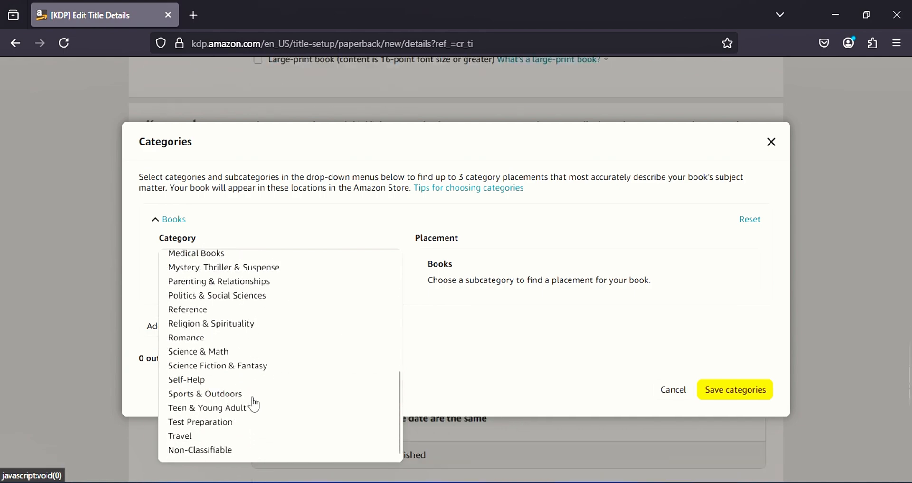
pyautogui.scroll(10, 256, 389)
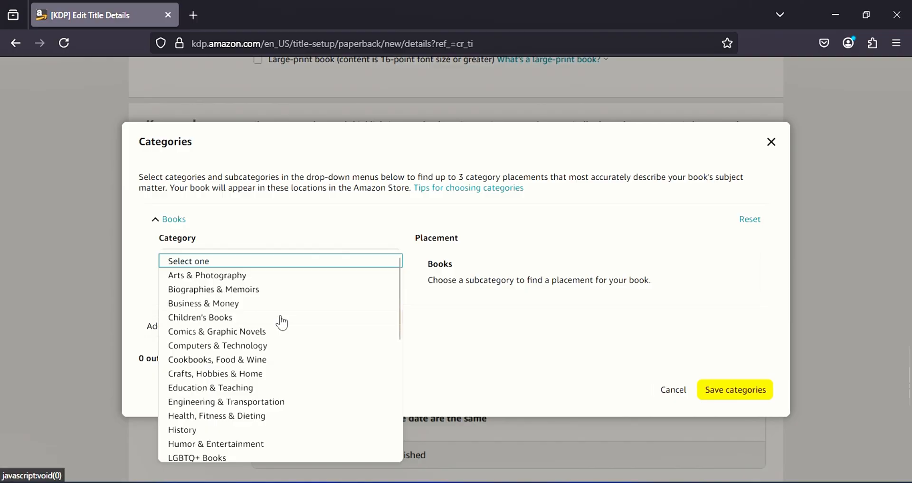
pyautogui.click(240, 470)
pyautogui.click(399, 262)
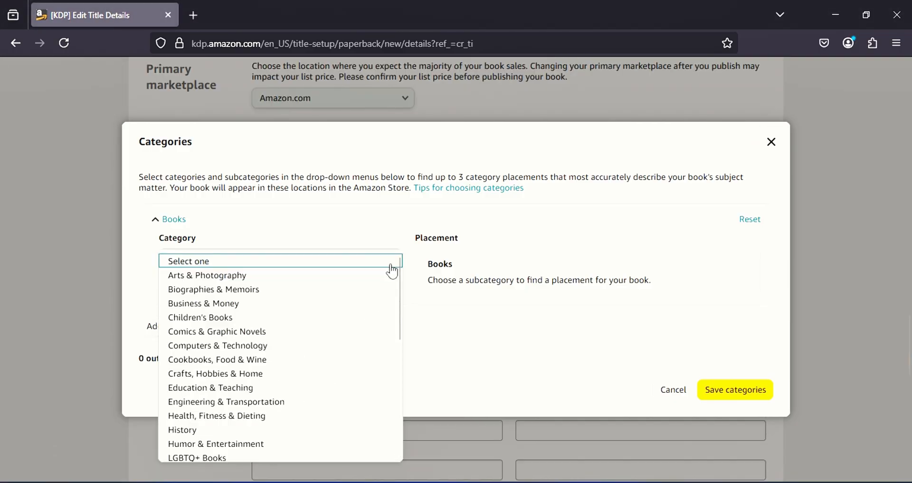
pyautogui.scroll(-3, 365, 302)
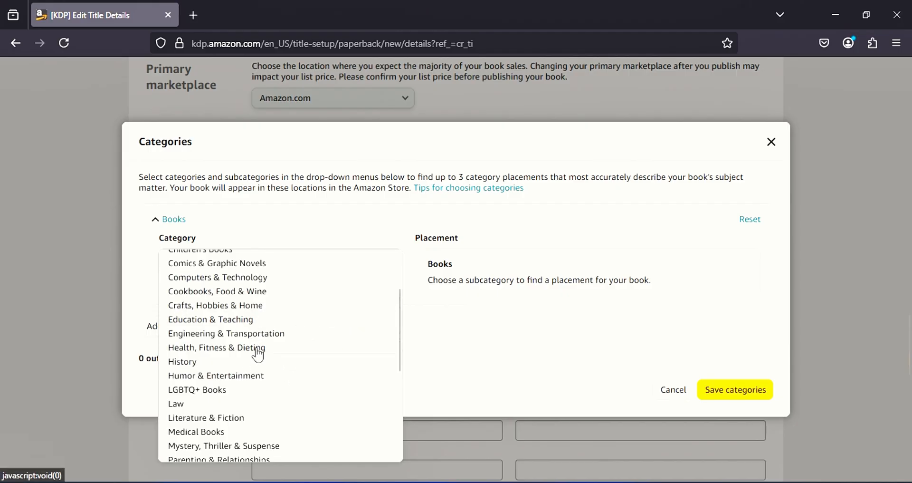
pyautogui.scroll(3, 260, 333)
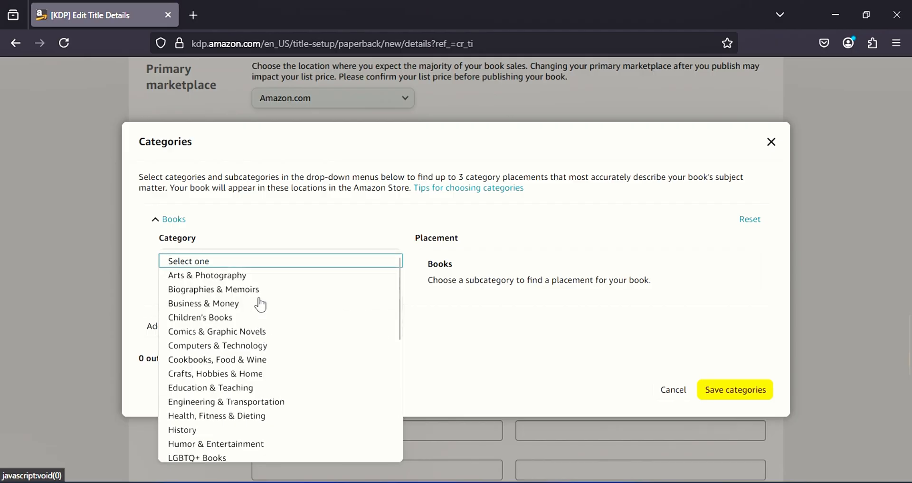
pyautogui.click(255, 374)
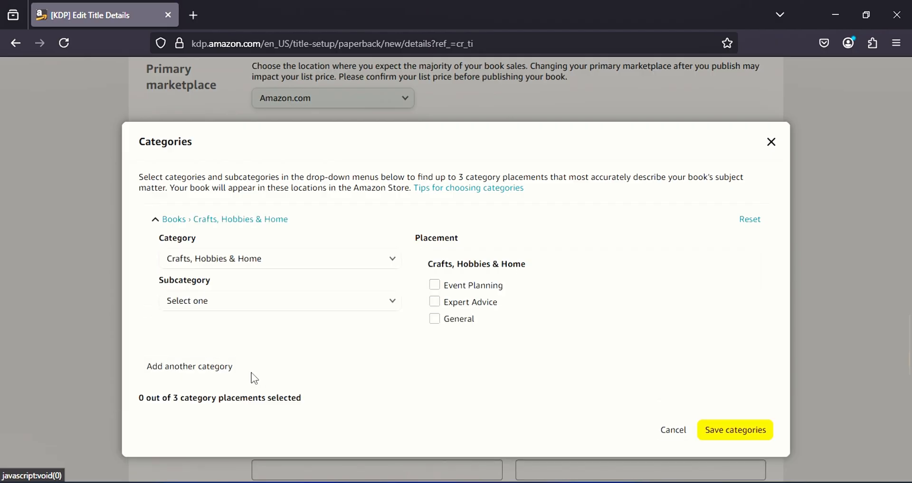
# Set the subcategory to Coloring Books for Grown-Ups, select the Flowers & Landscapes placement and save the categories.
pyautogui.click(378, 310)
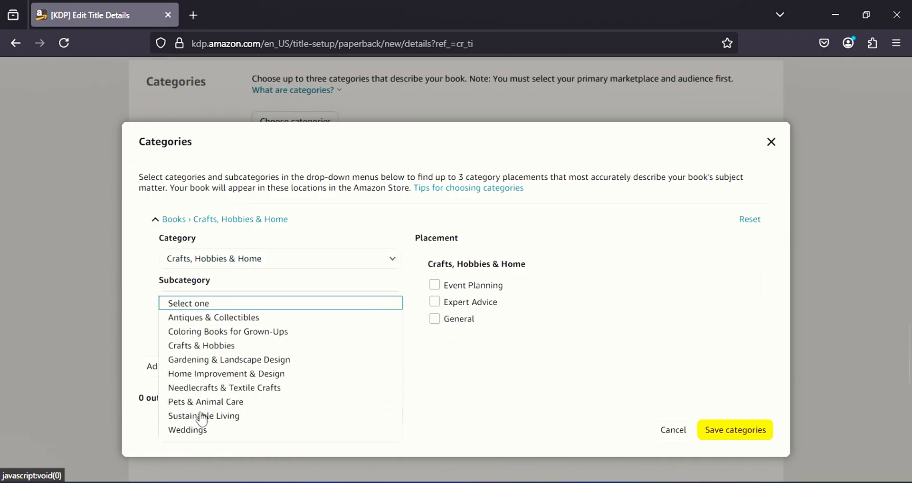
pyautogui.click(259, 333)
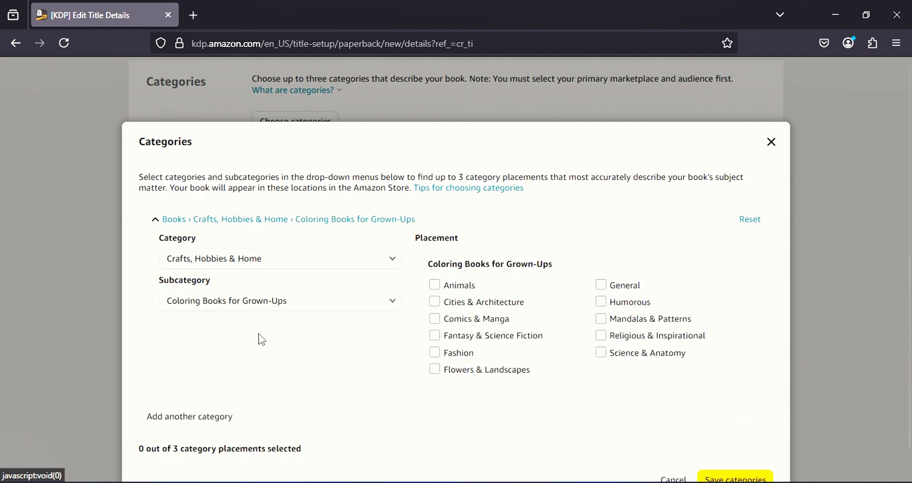
pyautogui.click(435, 374)
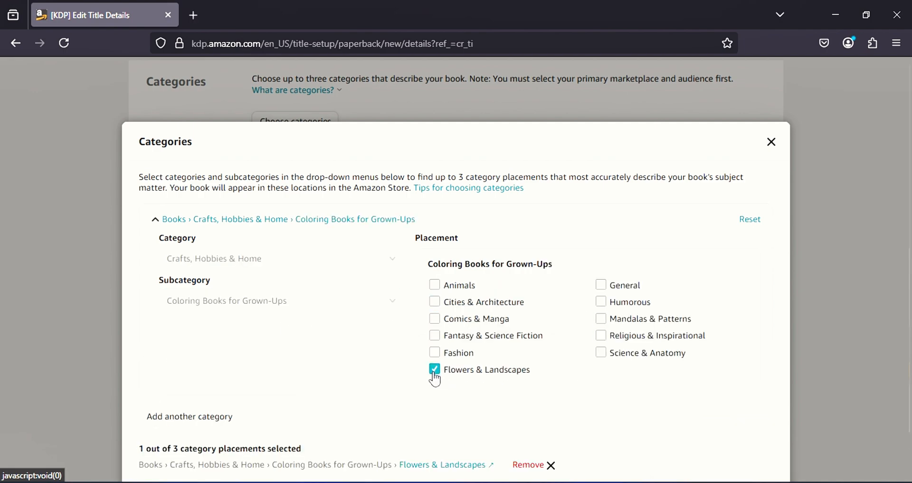
pyautogui.scroll(-1, 480, 395)
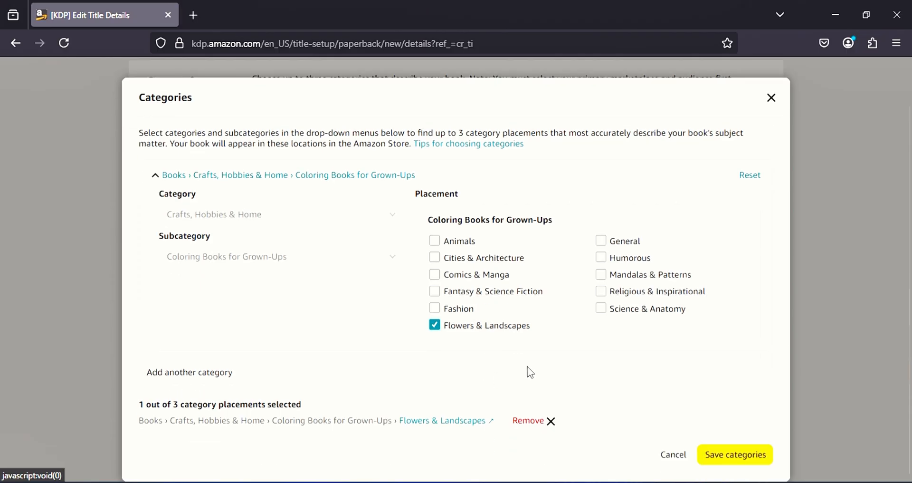
pyautogui.scroll(-3, 503, 351)
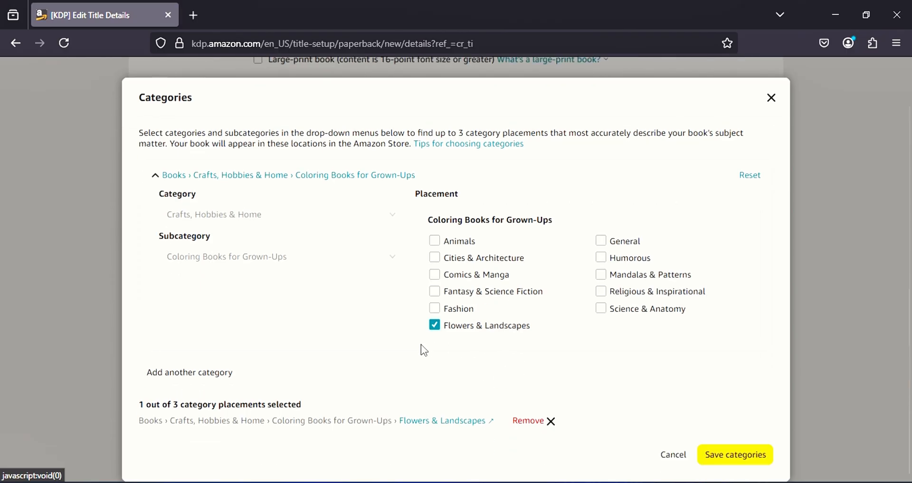
pyautogui.scroll(-2, 684, 404)
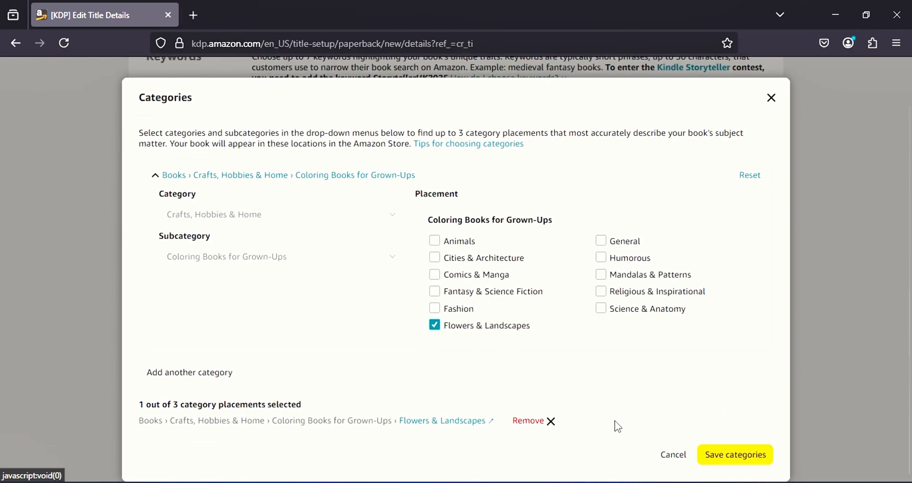
pyautogui.click(738, 456)
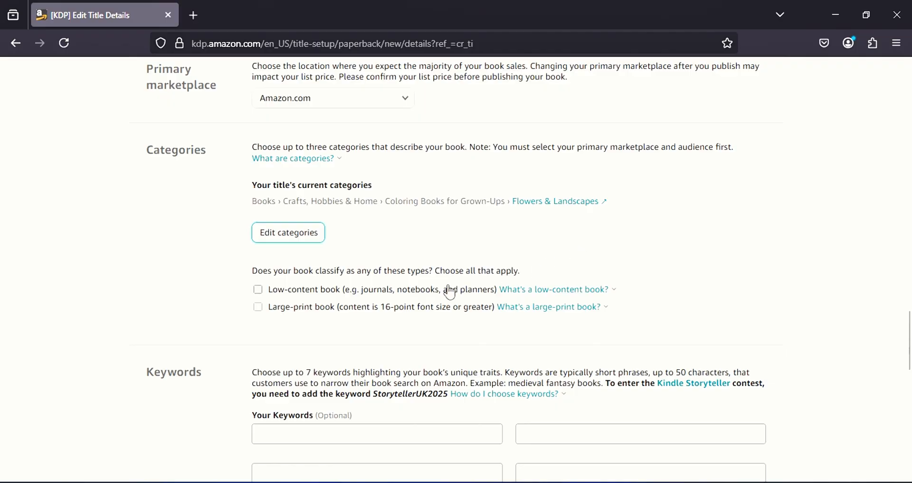
# Switch to Notepad and copy the sixth phrase, "therapeutic art therapy coloring pages", from the keyword list.
pyautogui.scroll(-3, 458, 261)
pyautogui.scroll(-2, 459, 262)
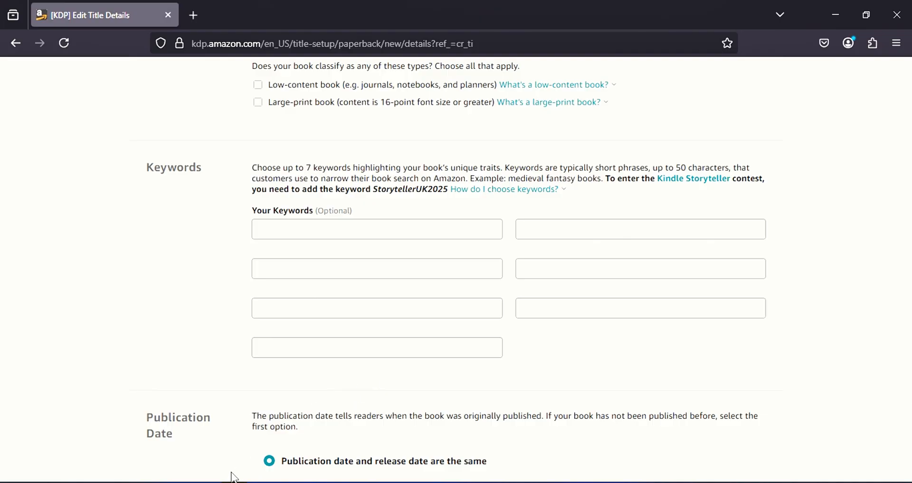
pyautogui.scroll(-3, 234, 473)
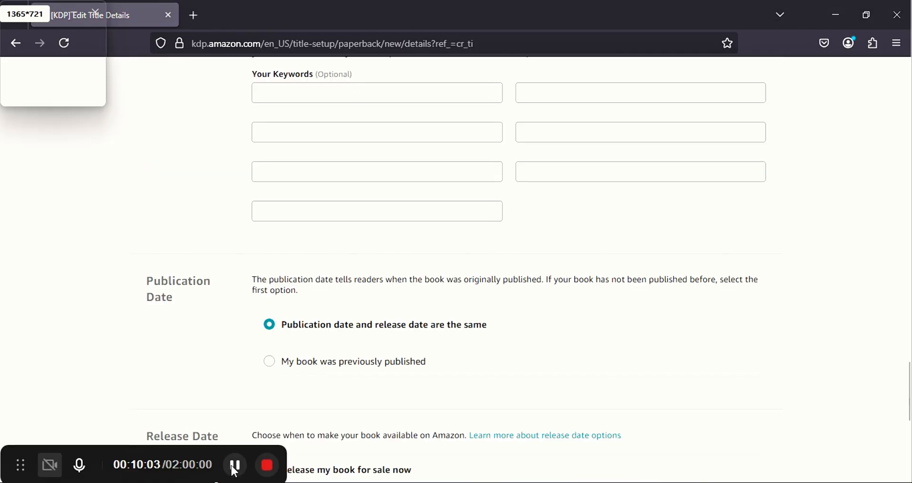
pyautogui.click(557, 481)
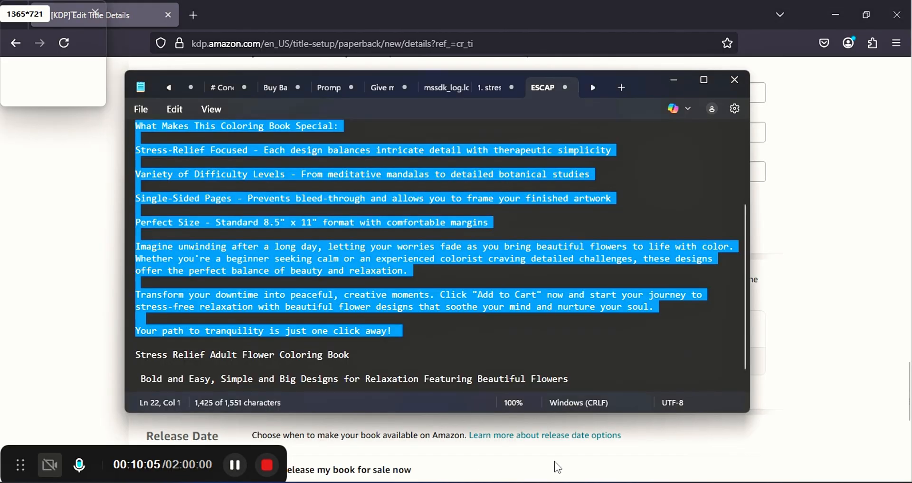
pyautogui.click(524, 282)
pyautogui.scroll(-1, 525, 282)
pyautogui.scroll(4, 547, 261)
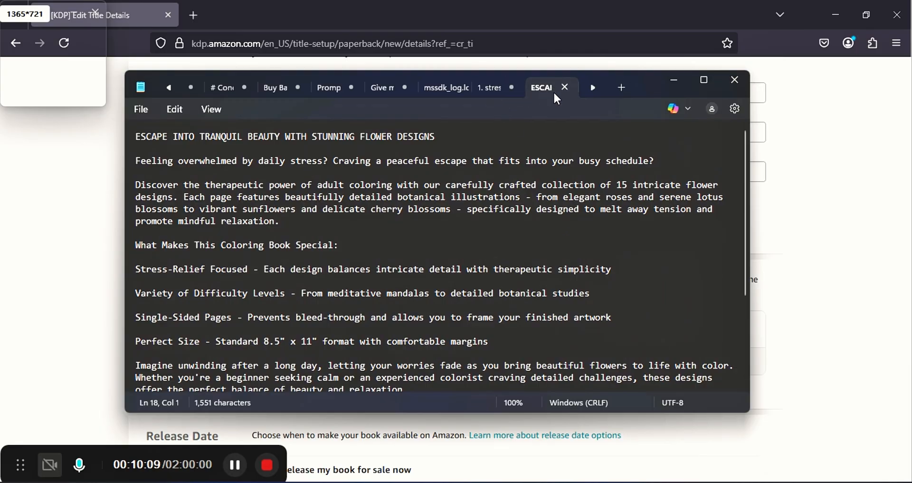
pyautogui.click(490, 87)
pyautogui.moveTo(147, 246); pyautogui.dragTo(357, 256)
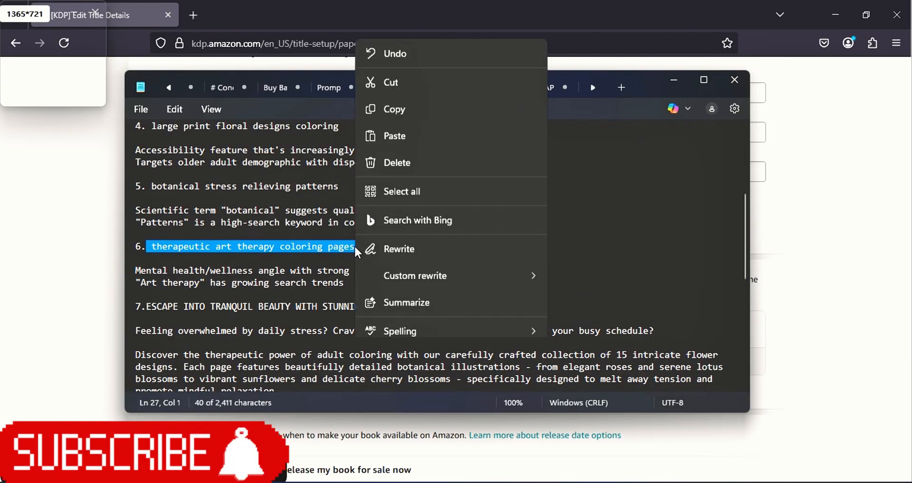
pyautogui.rightClick(358, 257)
pyautogui.click(400, 76)
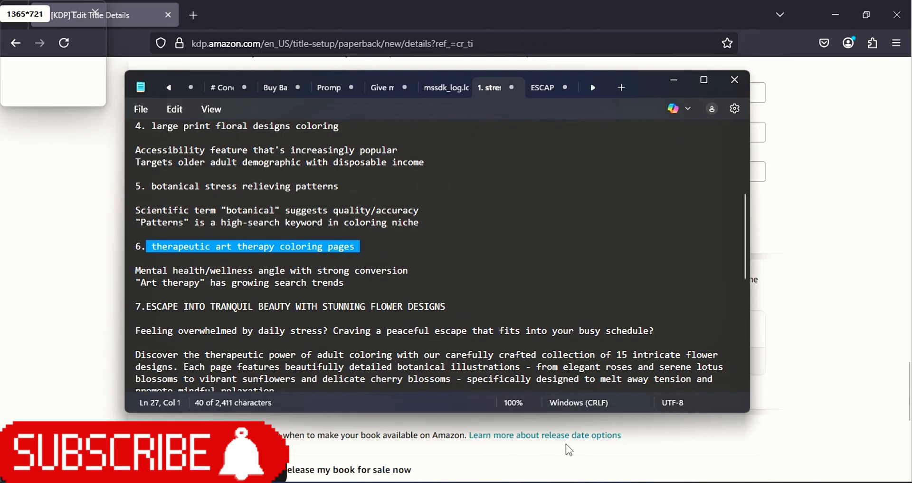
# Return to the KDP form and paste "therapeutic art therapy coloring pages" as the book's first keyword.
pyautogui.click(546, 452)
pyautogui.scroll(5, 328, 216)
pyautogui.scroll(-3, 326, 254)
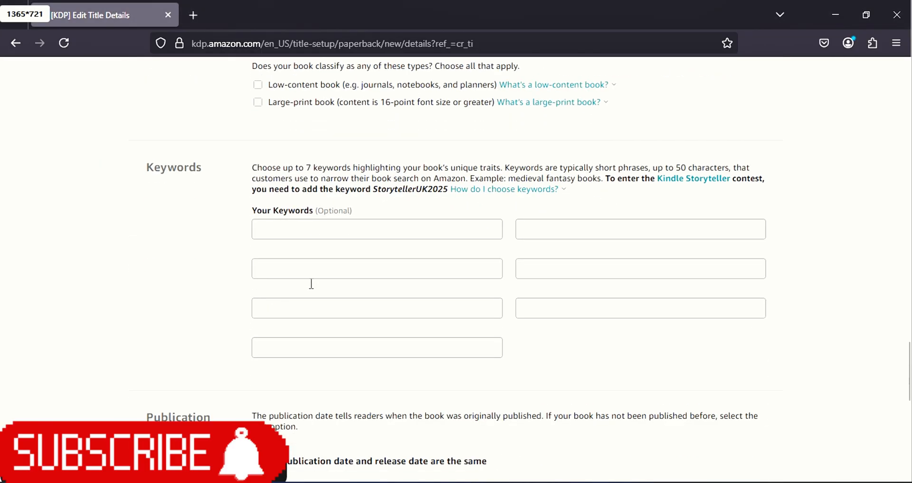
pyautogui.click(261, 228)
pyautogui.rightClick(272, 232)
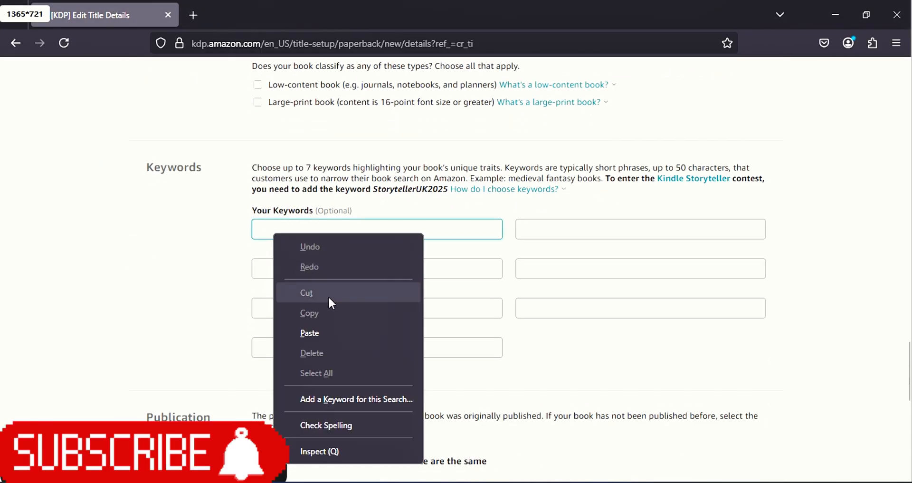
pyautogui.click(308, 333)
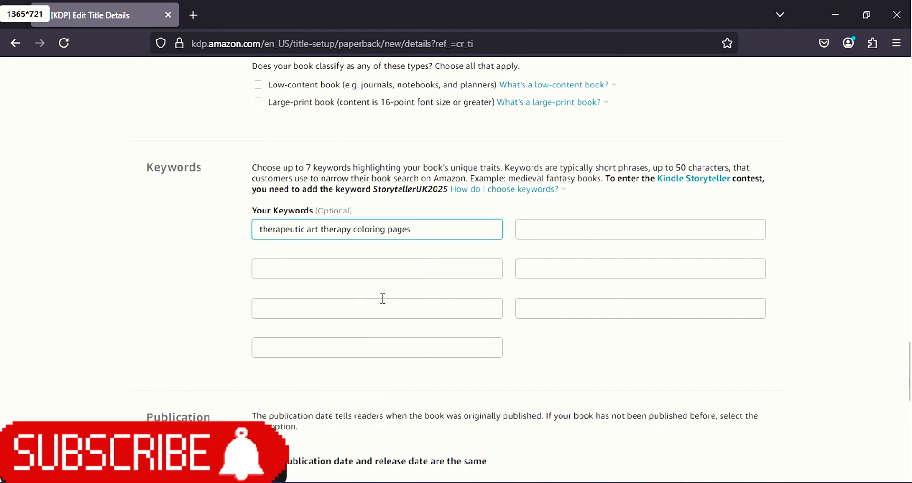
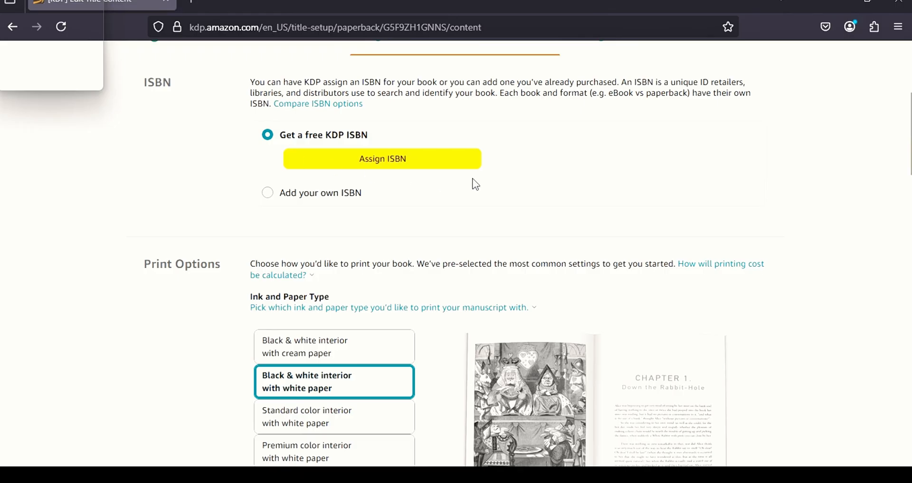
# Examine the ISBN choices and the ink and paper types on the Paperback Content page.
pyautogui.scroll(2, 302, 169)
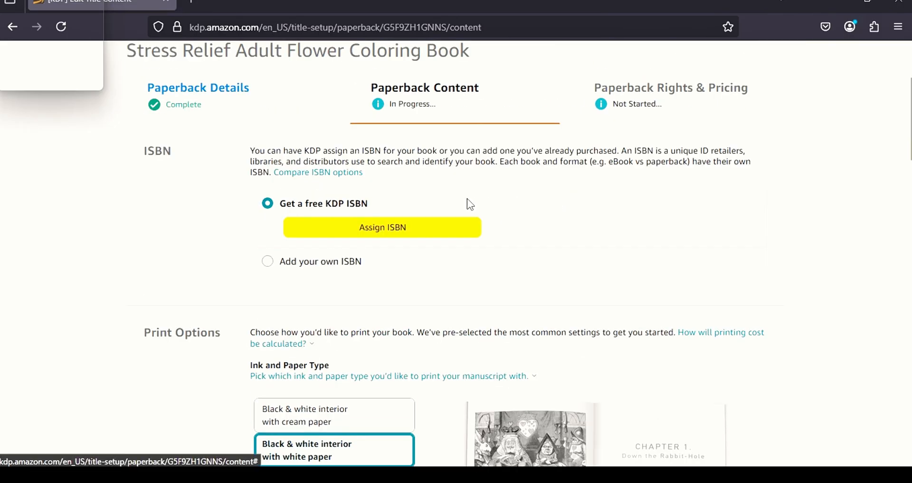
pyautogui.scroll(-4, 477, 210)
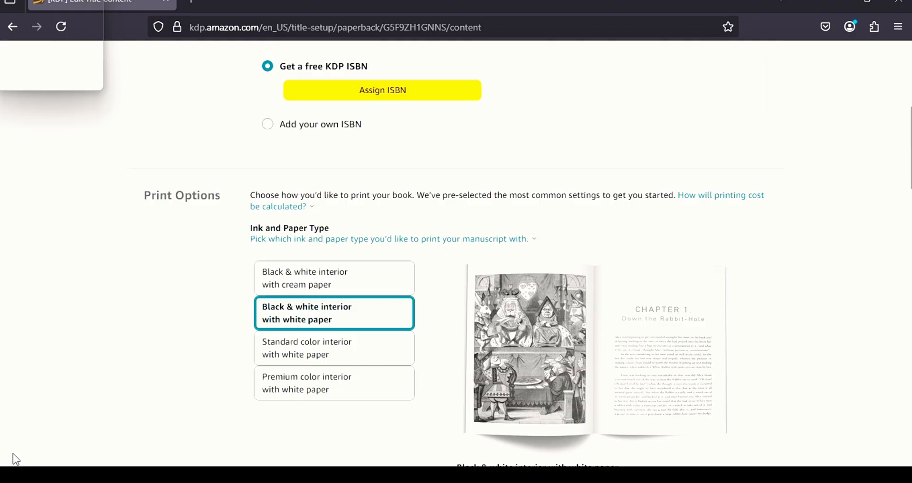
pyautogui.scroll(6, 546, 260)
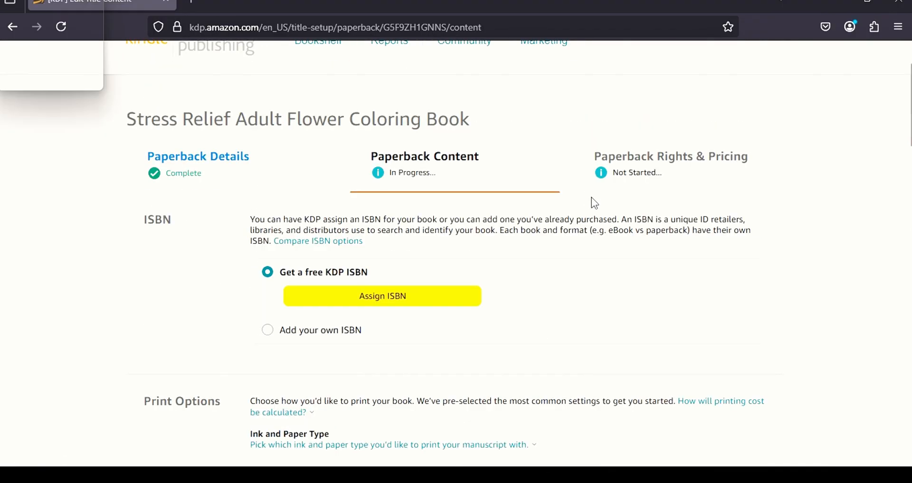
pyautogui.scroll(-8, 534, 279)
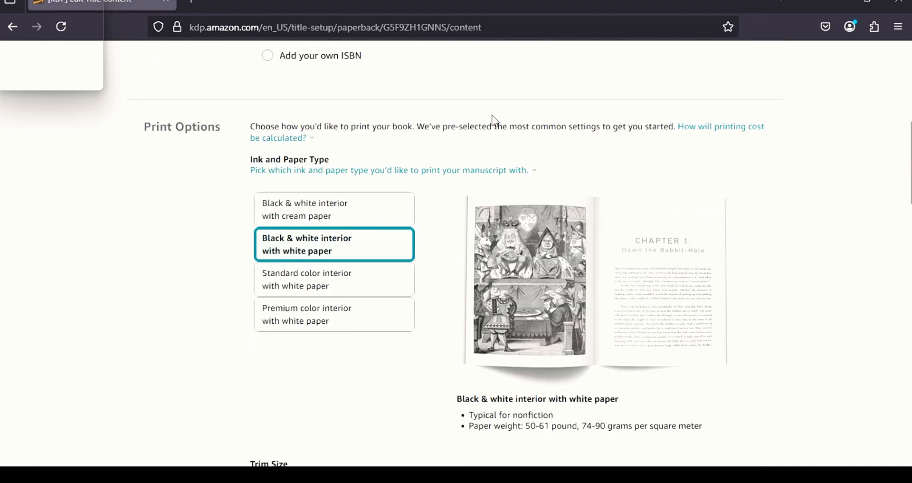
pyautogui.scroll(1, 491, 122)
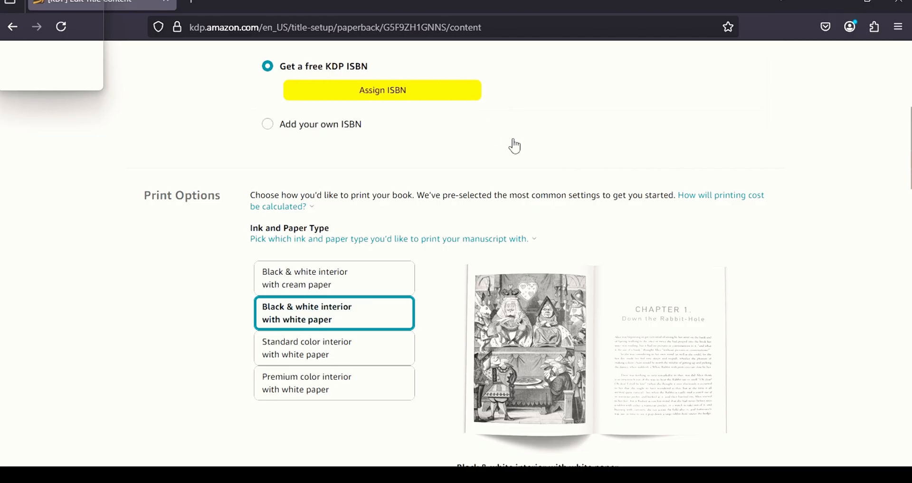
pyautogui.scroll(2, 515, 144)
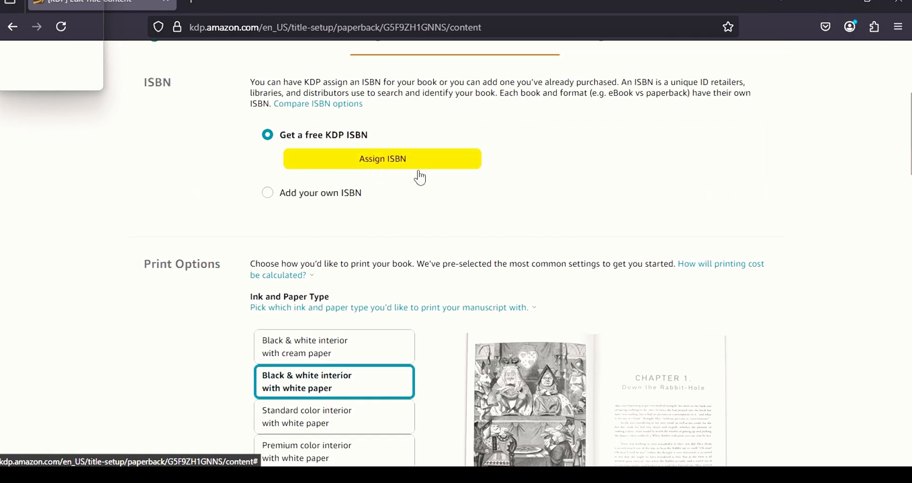
# Assign a free KDP ISBN to the paperback and confirm the assignment.
pyautogui.scroll(1, 420, 176)
pyautogui.scroll(1, 434, 186)
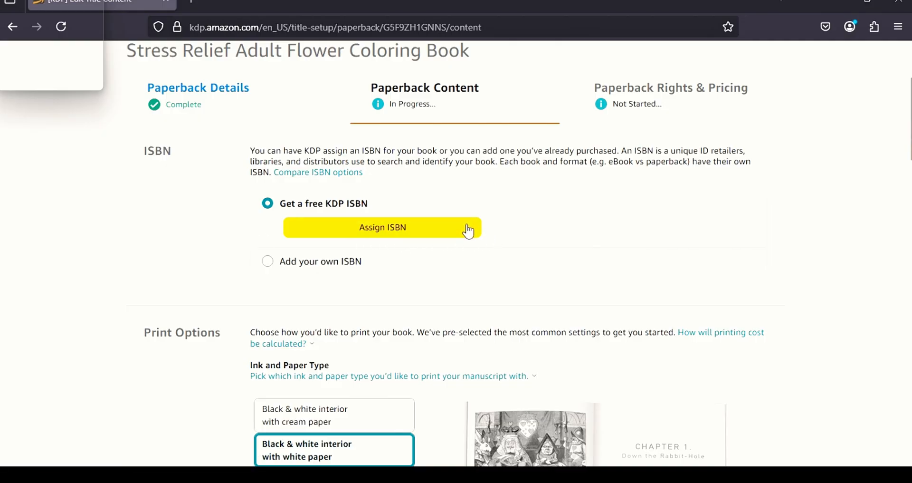
pyautogui.scroll(-3, 535, 229)
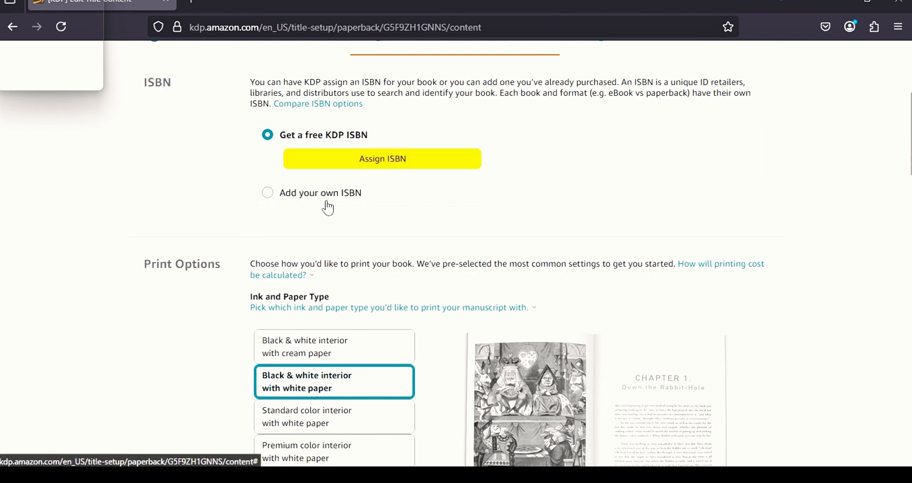
pyautogui.click(417, 166)
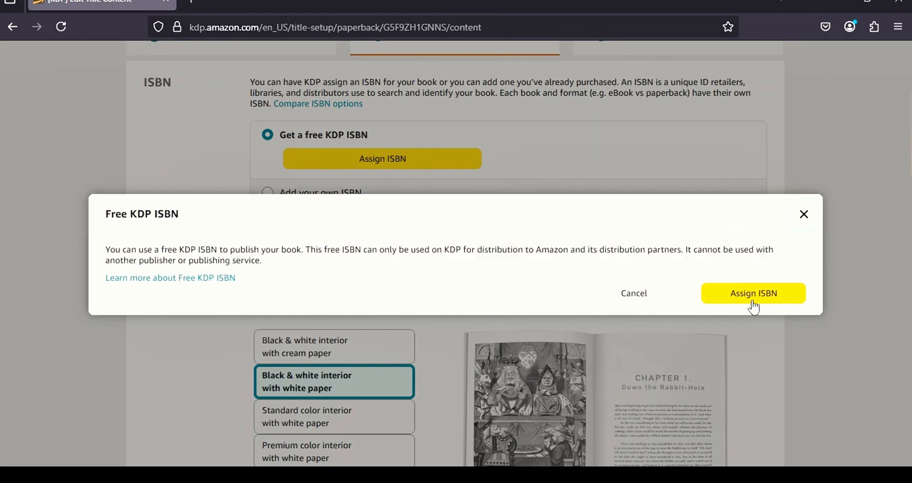
pyautogui.click(754, 304)
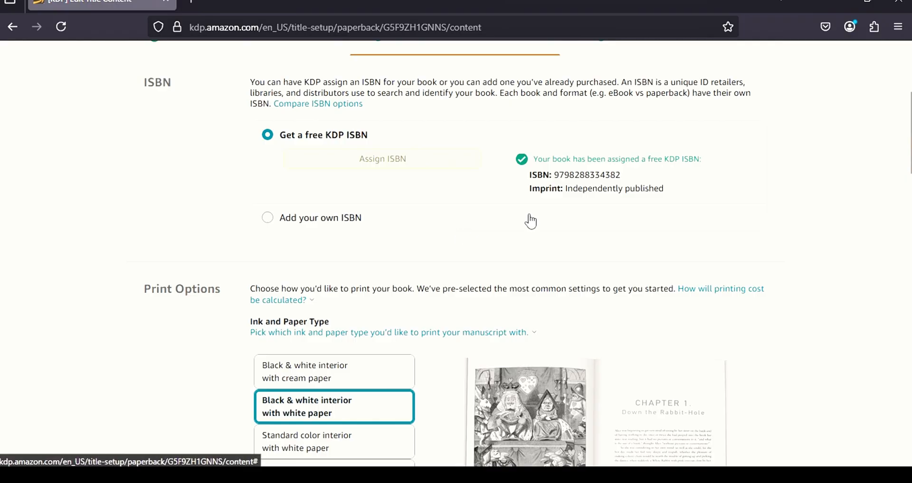
# Set the trim size to the non-standard 8.5 x 8.5 in and the bleed setting to Bleed (PDF only).
pyautogui.scroll(-2, 525, 220)
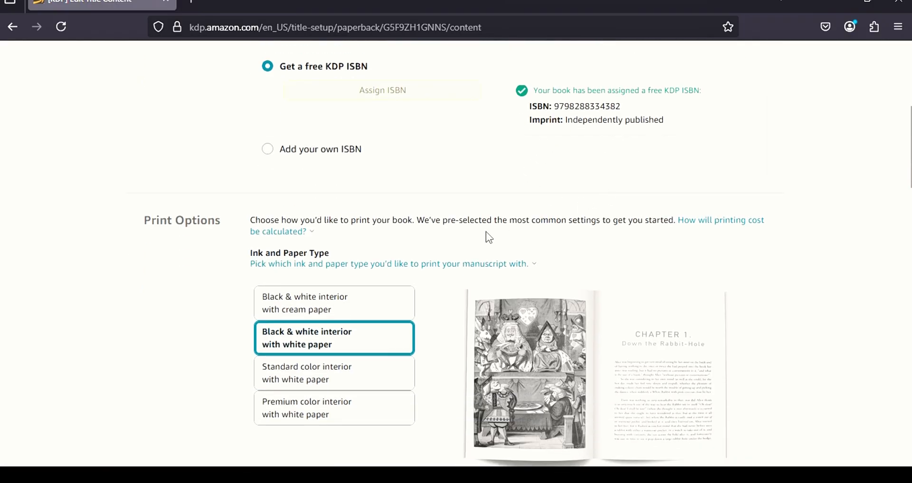
pyautogui.scroll(-4, 482, 232)
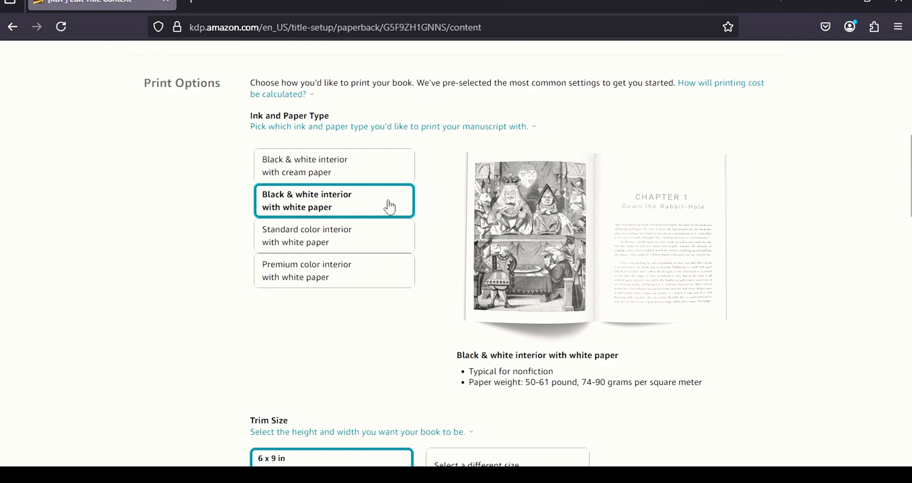
pyautogui.scroll(-3, 383, 202)
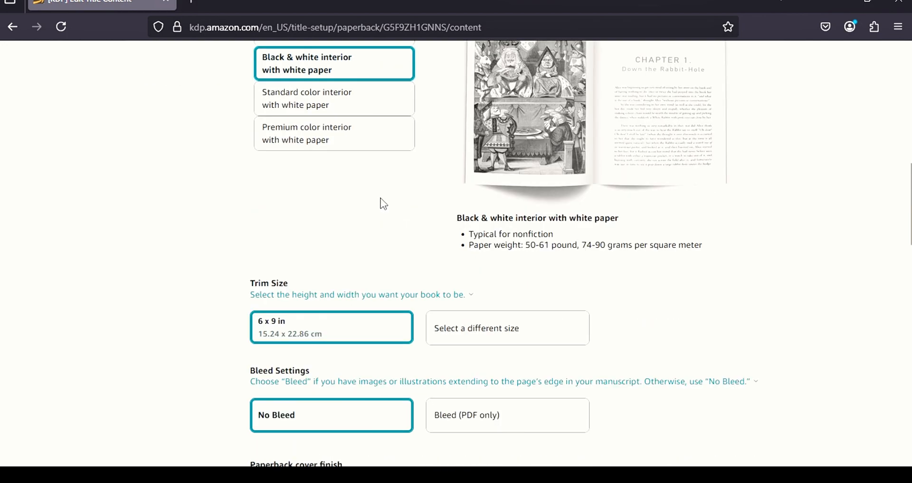
pyautogui.scroll(3, 382, 201)
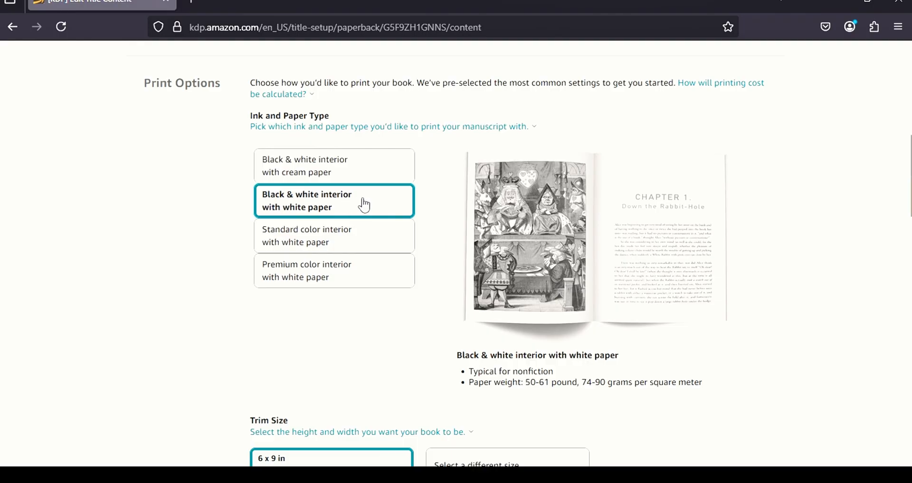
pyautogui.scroll(-1, 333, 207)
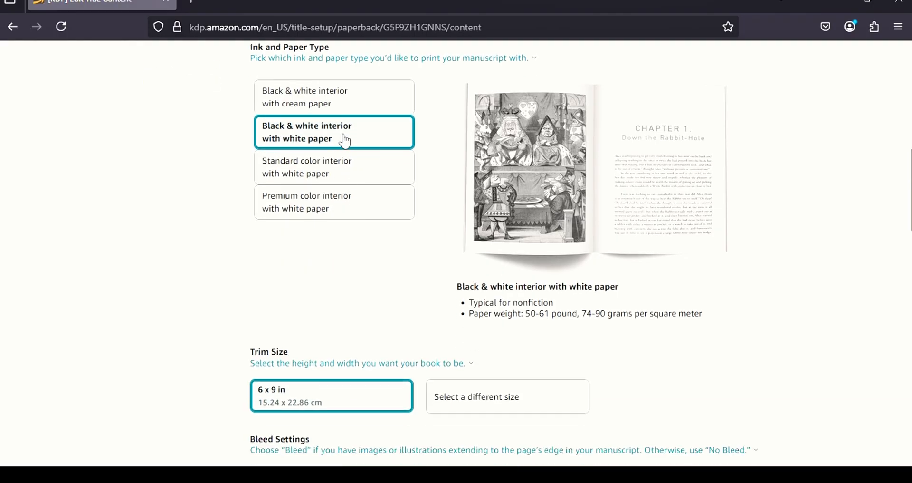
pyautogui.scroll(-3, 363, 257)
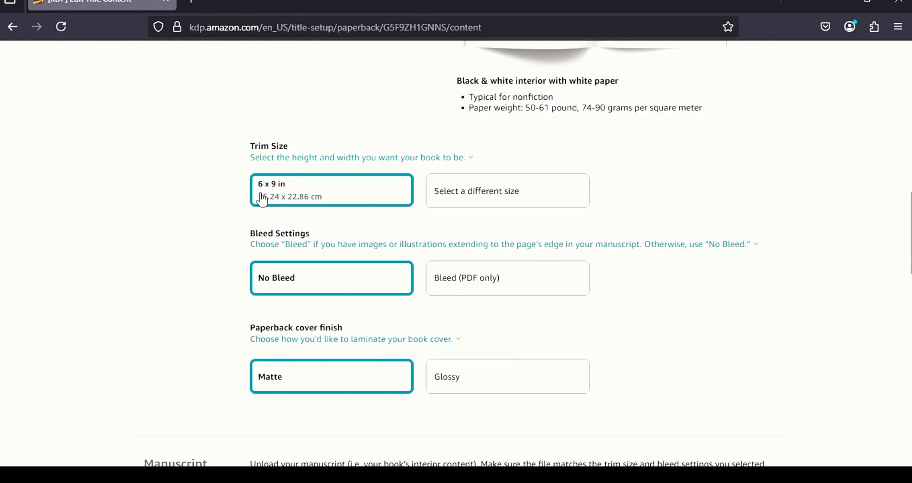
pyautogui.click(517, 199)
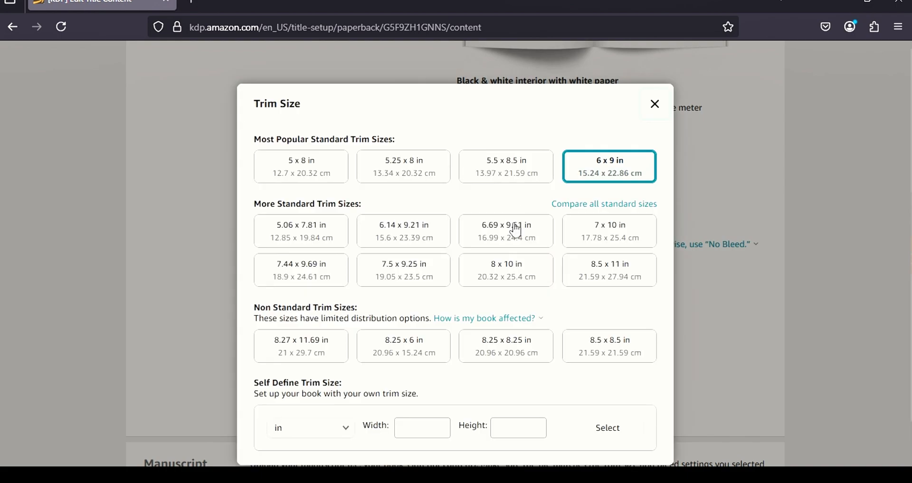
pyautogui.scroll(-2, 406, 304)
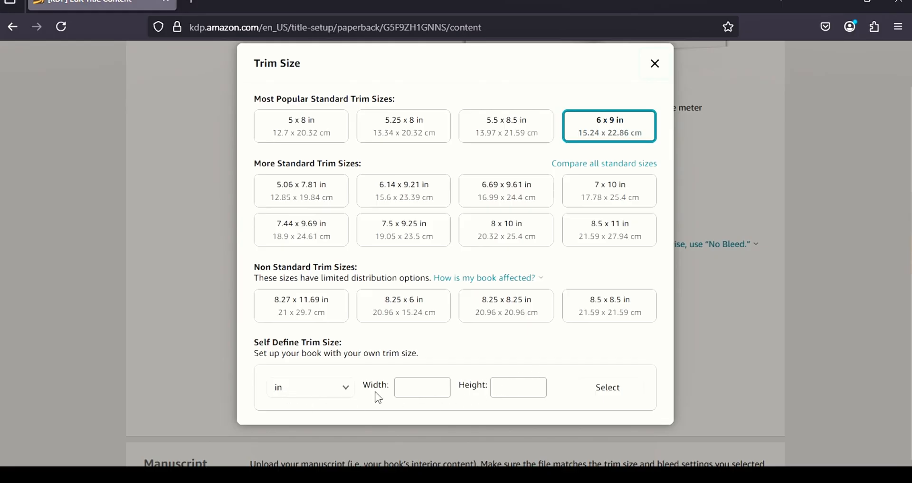
pyautogui.click(630, 309)
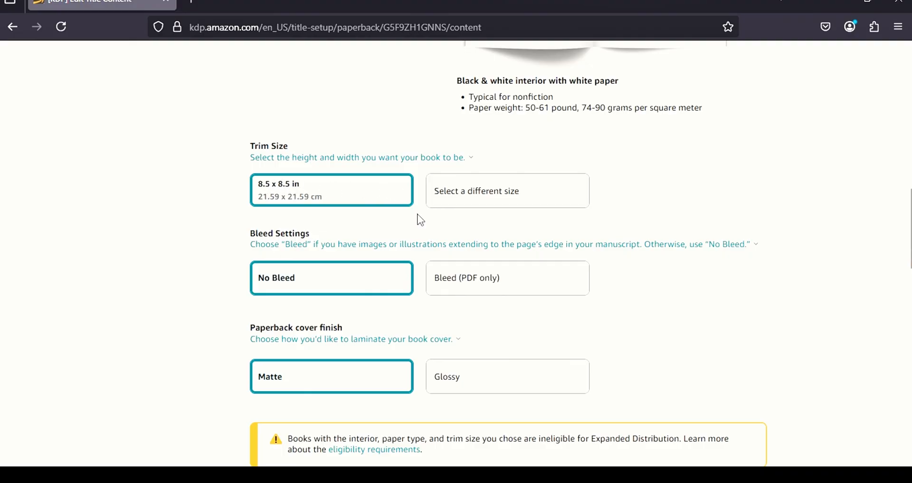
pyautogui.scroll(-3, 263, 247)
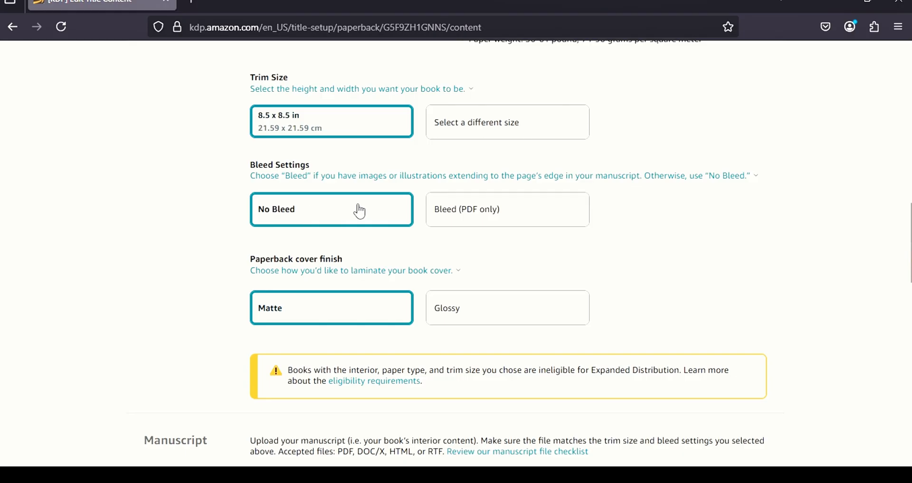
pyautogui.click(548, 214)
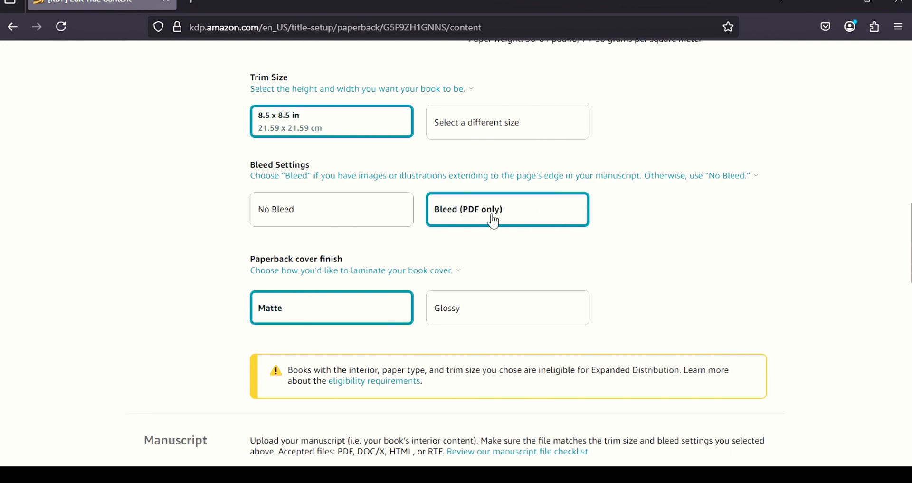
# Upload the PDF "stress relief colouring book for adults" from the Downloads folder as the book's manuscript.
pyautogui.scroll(-2, 523, 217)
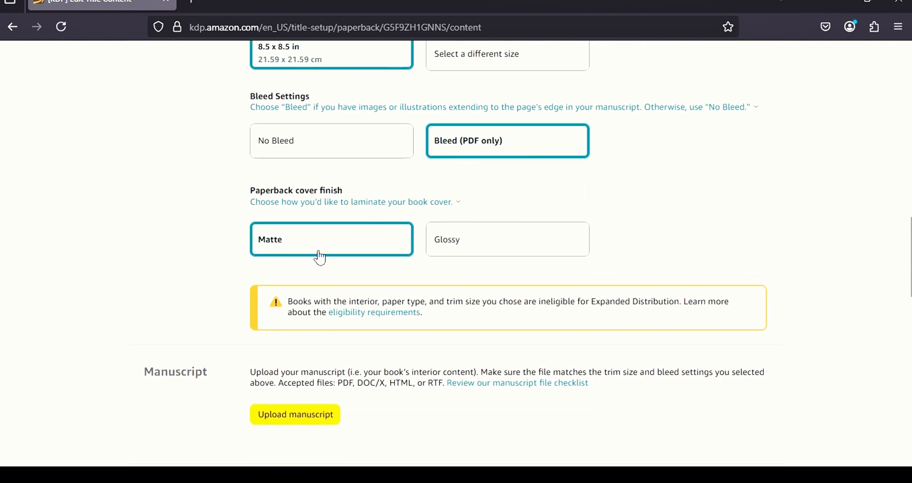
pyautogui.scroll(-2, 306, 205)
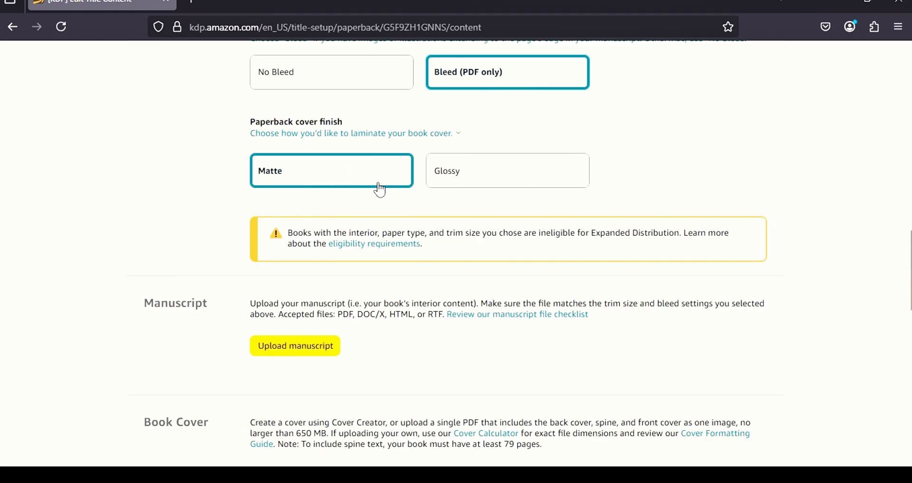
pyautogui.scroll(-4, 456, 245)
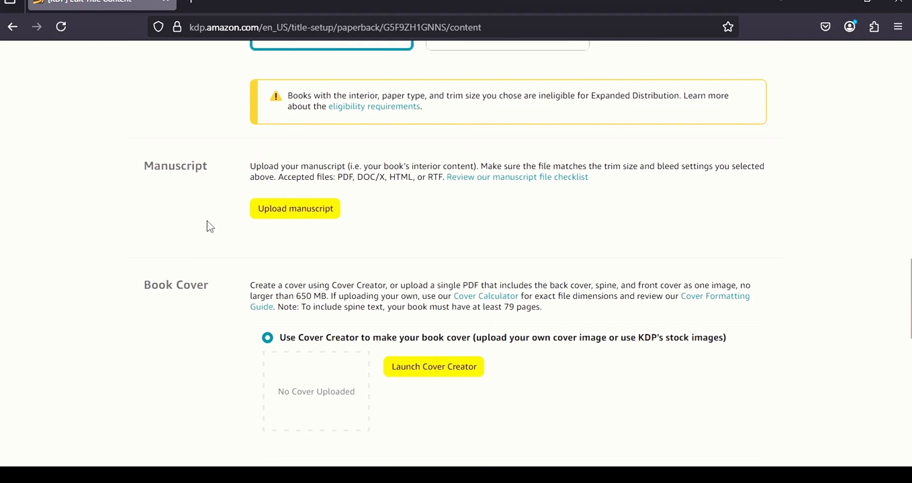
pyautogui.scroll(-2, 238, 199)
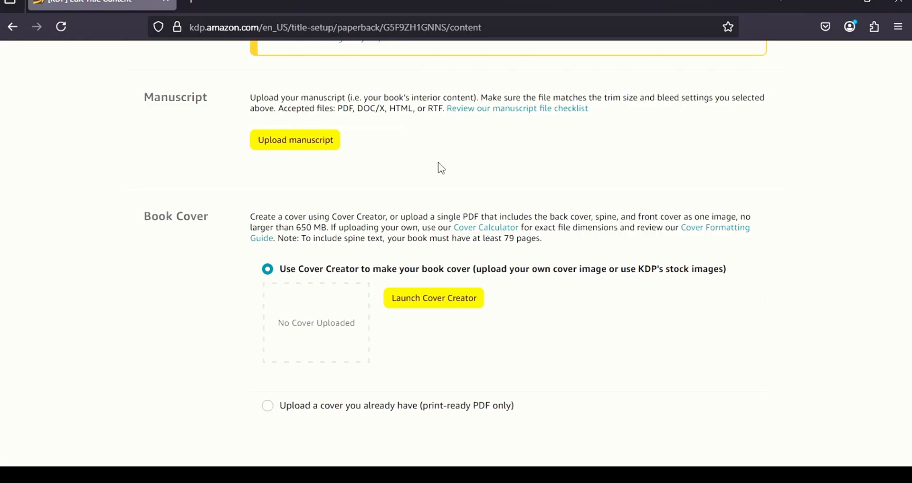
pyautogui.click(295, 139)
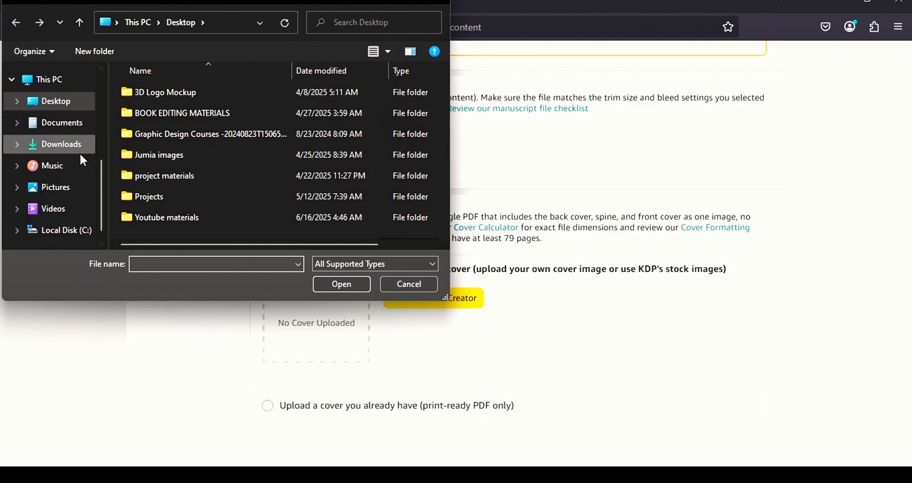
pyautogui.click(65, 151)
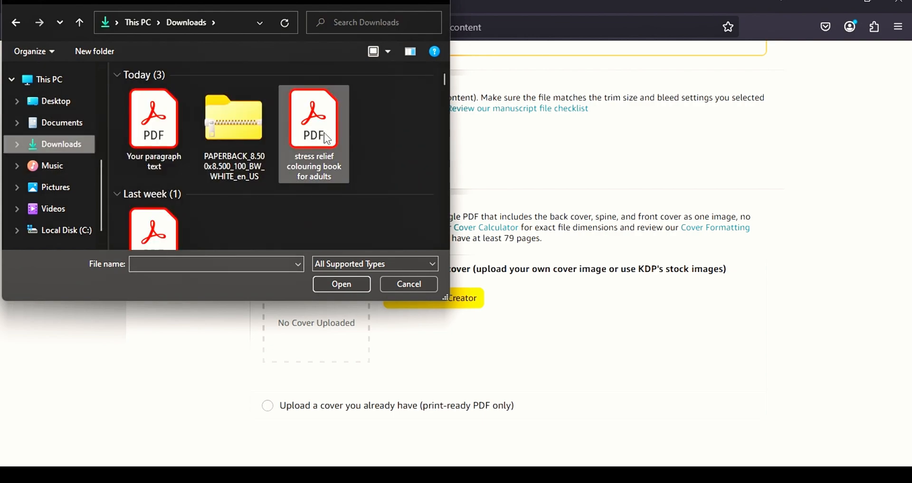
pyautogui.click(328, 139)
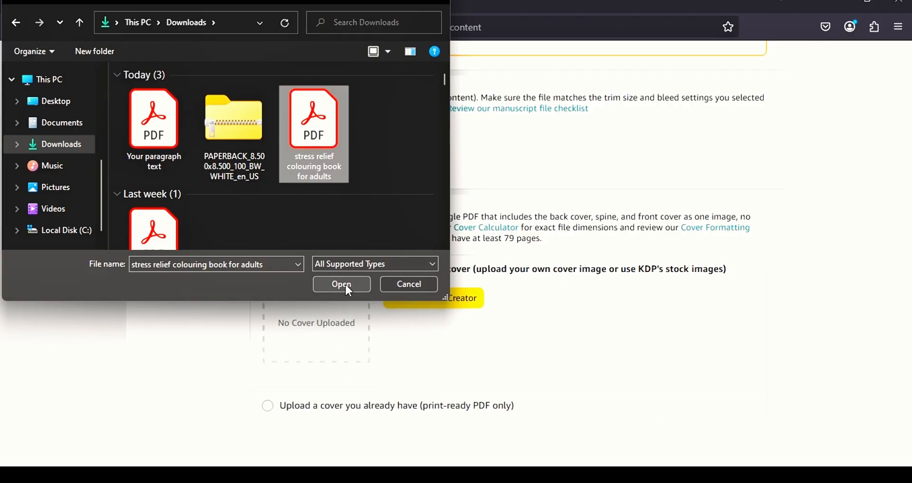
pyautogui.press('F2')
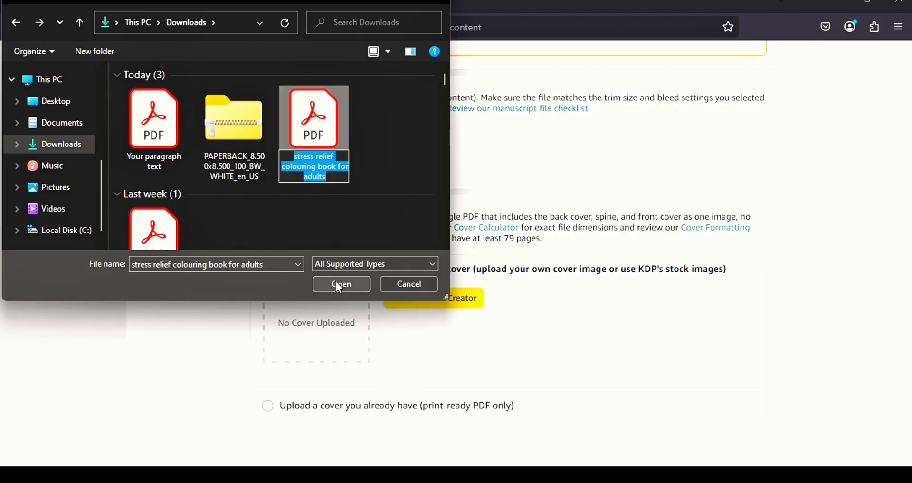
pyautogui.click(325, 128)
pyautogui.click(341, 281)
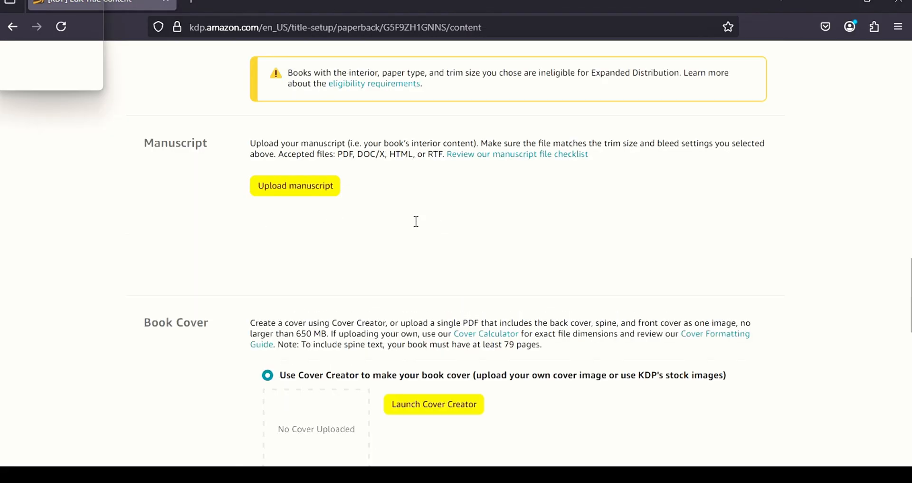
# Choose to upload an existing print-ready cover and upload the PDF "Your paragraph text" from Downloads as the cover file.
pyautogui.scroll(1, 437, 225)
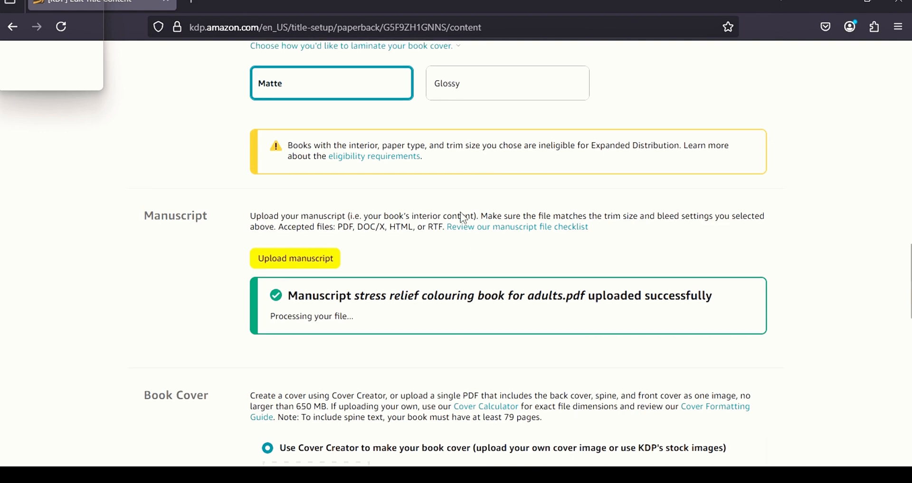
pyautogui.scroll(1, 418, 238)
pyautogui.scroll(-2, 414, 270)
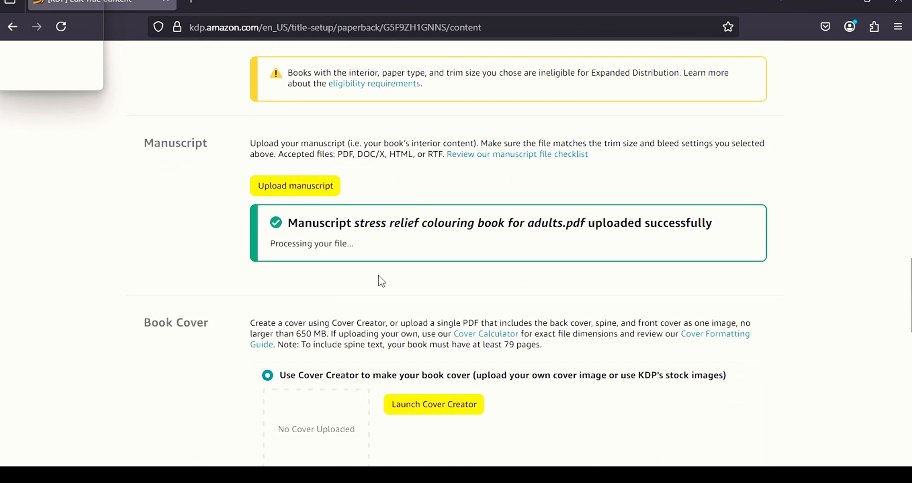
pyautogui.scroll(-2, 382, 281)
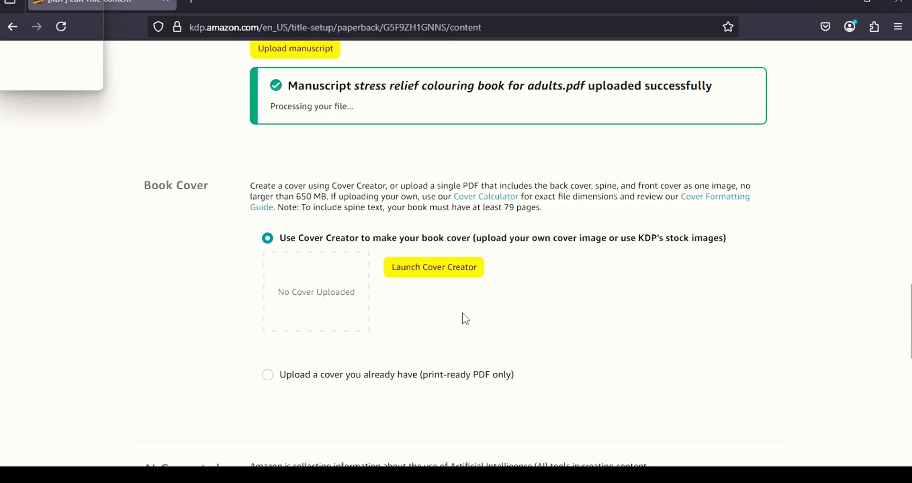
pyautogui.scroll(-1, 465, 318)
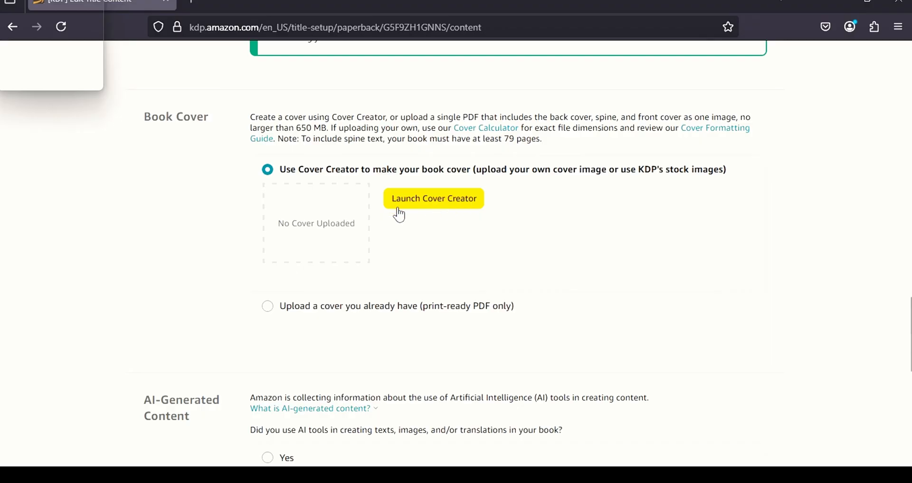
pyautogui.scroll(-1, 422, 204)
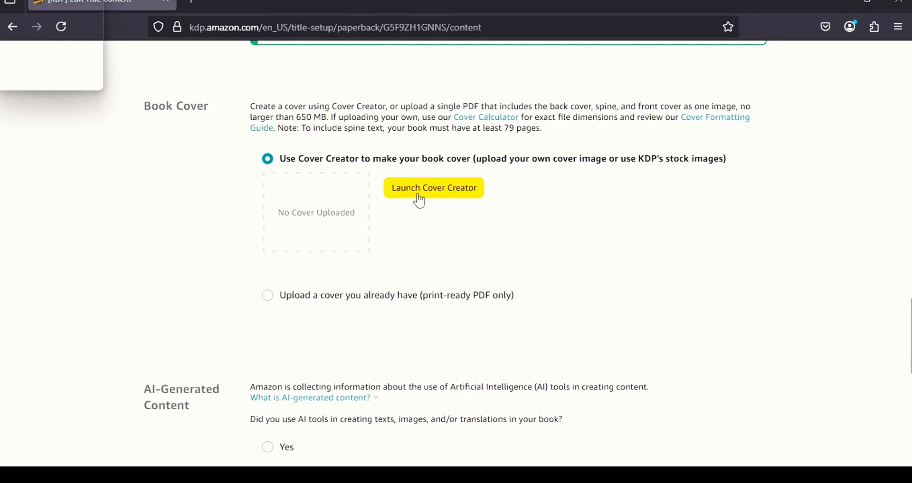
pyautogui.click(268, 296)
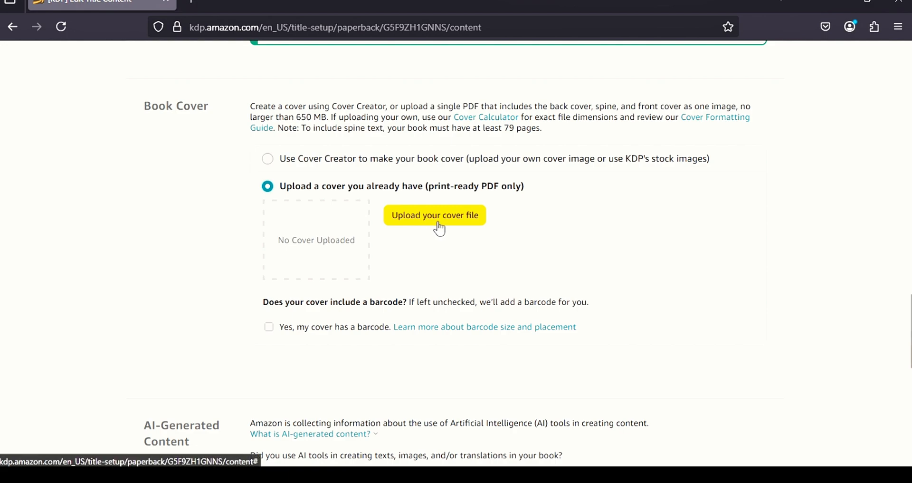
pyautogui.click(419, 227)
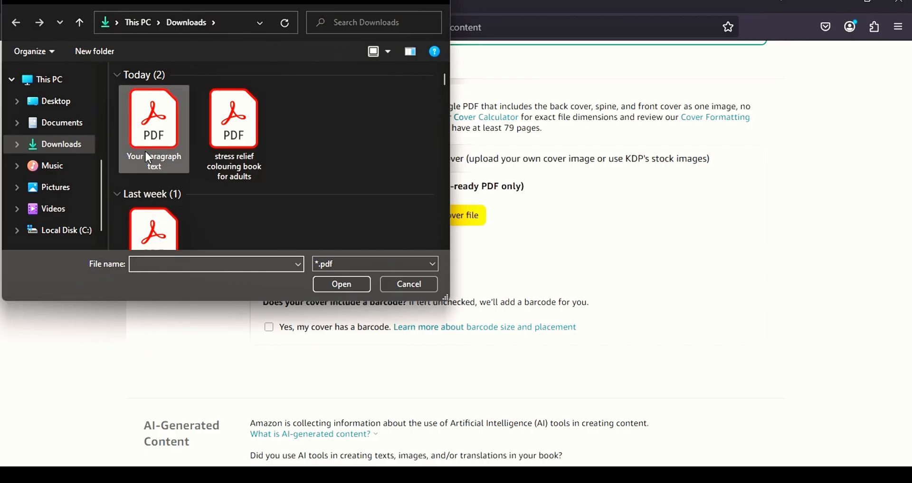
pyautogui.click(148, 131)
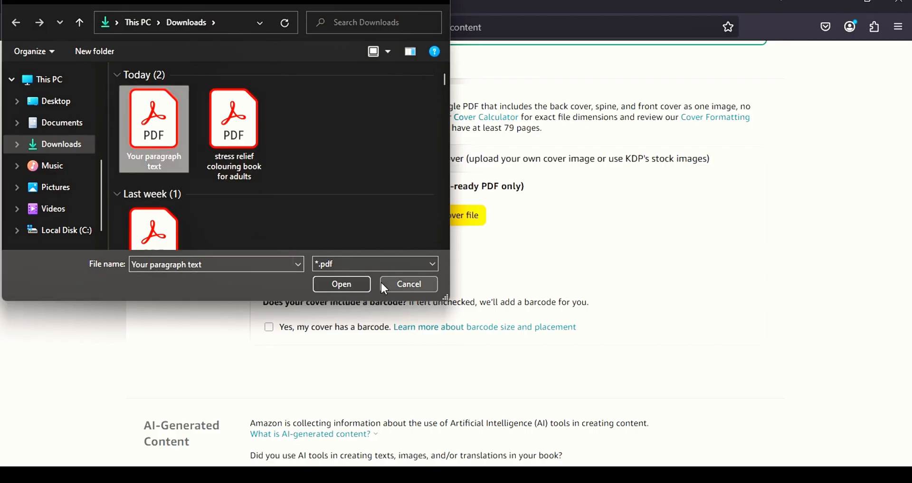
pyautogui.click(342, 285)
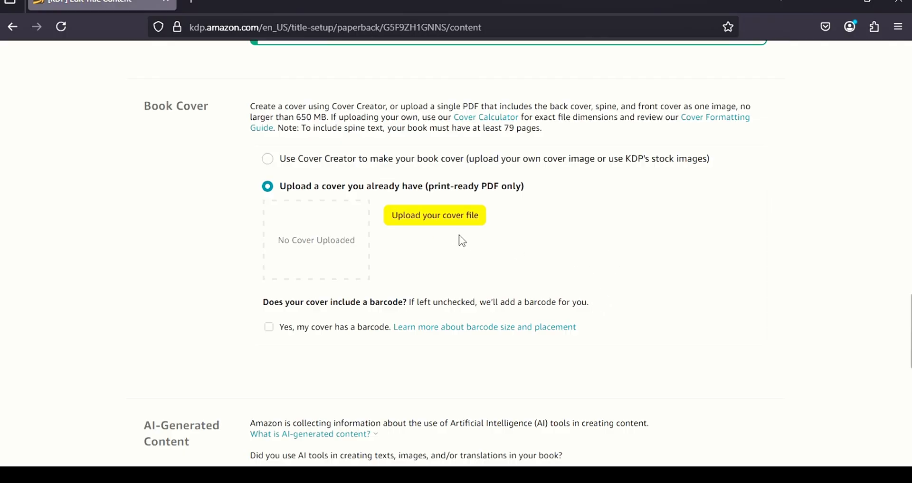
pyautogui.scroll(-3, 433, 259)
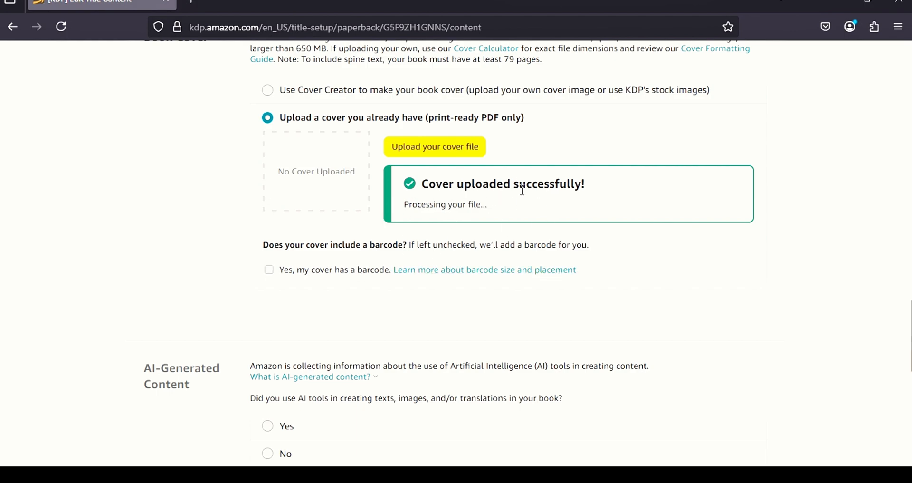
pyautogui.scroll(-5, 589, 203)
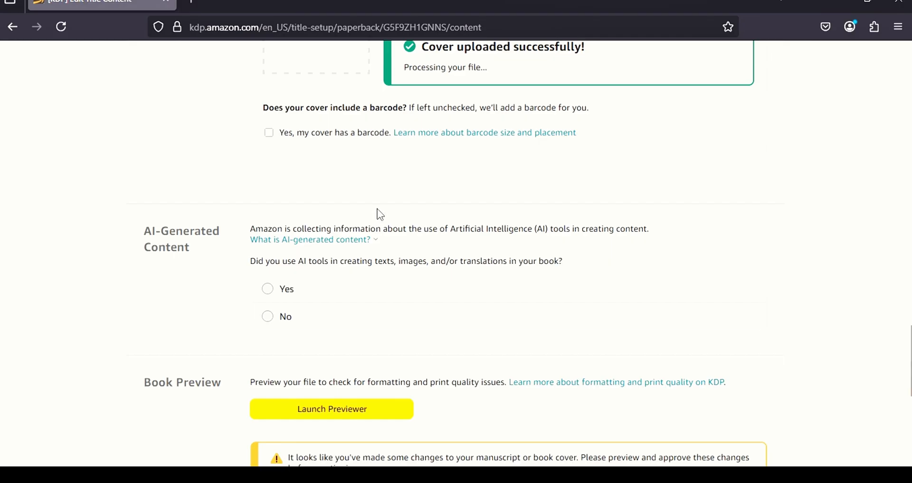
# Declare AI tool use with many AI-generated images, with minimal or no editing, and enter "Leonado ai" as the image tool.
pyautogui.scroll(-3, 368, 215)
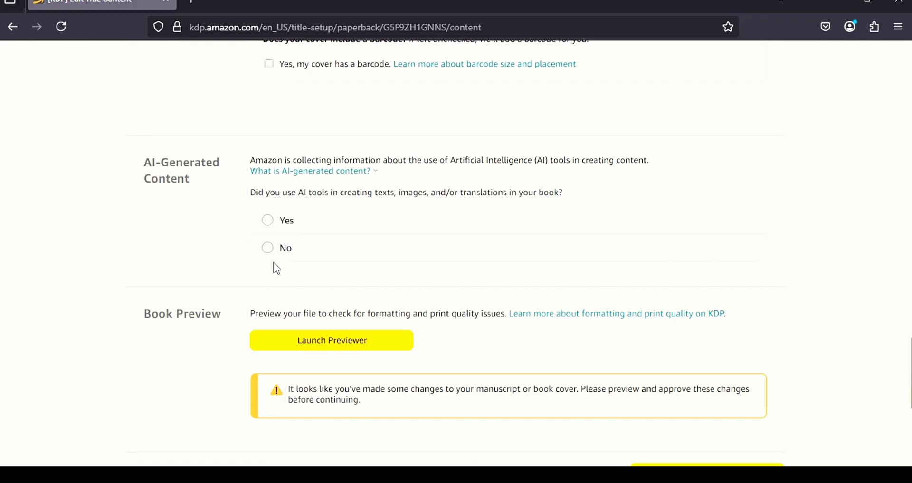
pyautogui.click(271, 227)
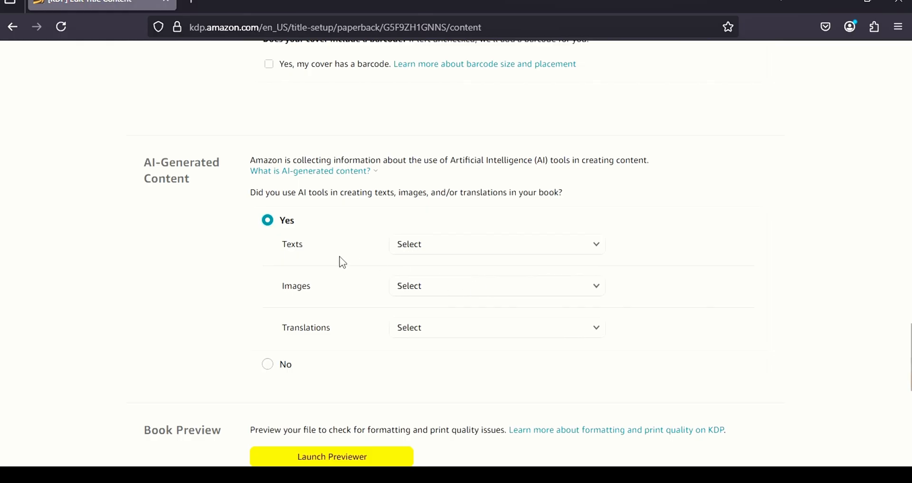
pyautogui.click(597, 290)
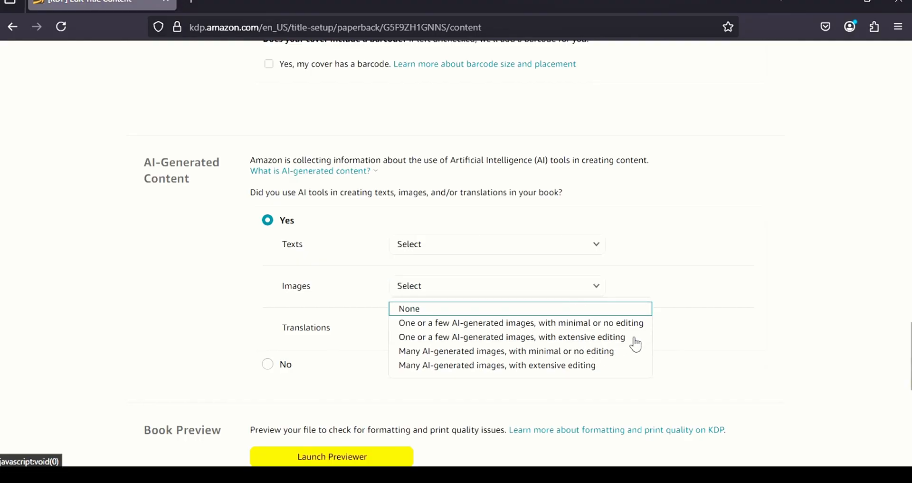
pyautogui.click(476, 351)
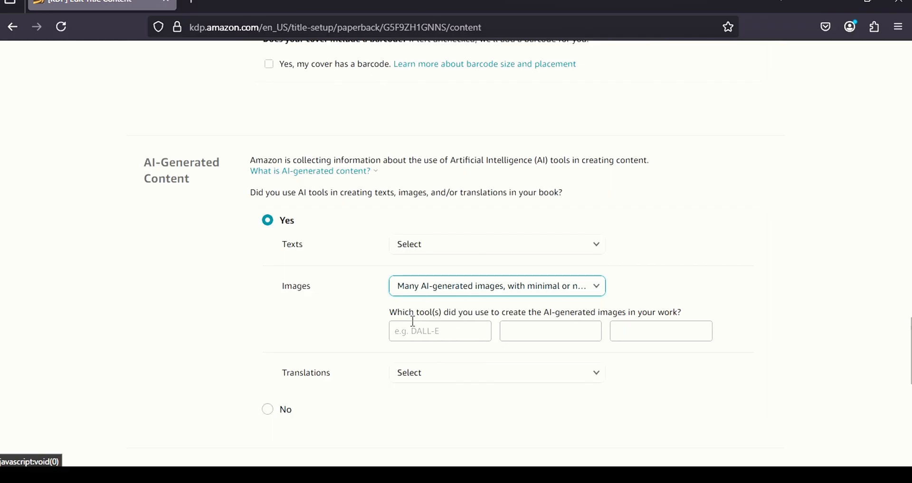
pyautogui.click(438, 328)
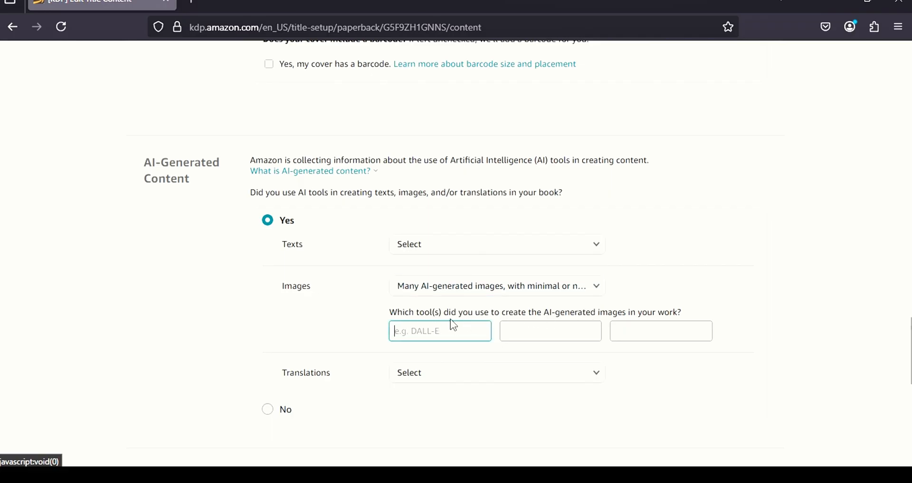
pyautogui.scroll(-3, 439, 315)
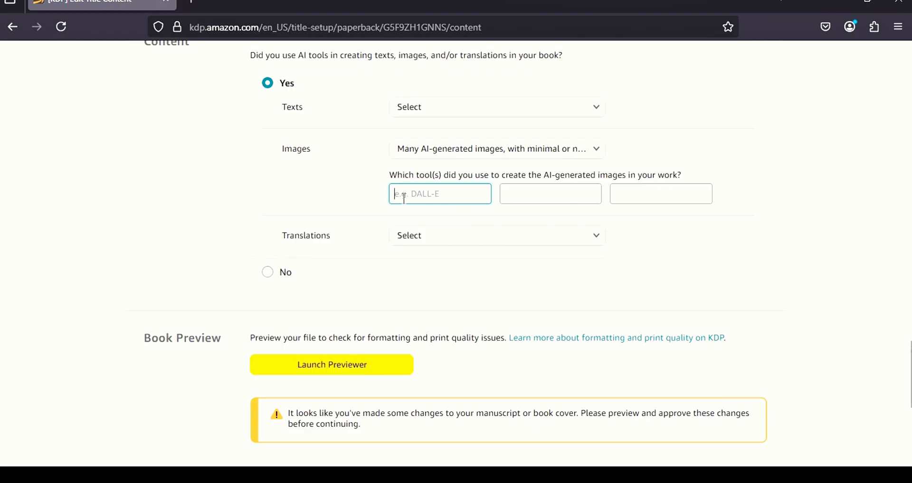
pyautogui.write('Leonado ai')
pyautogui.scroll(-2, 350, 226)
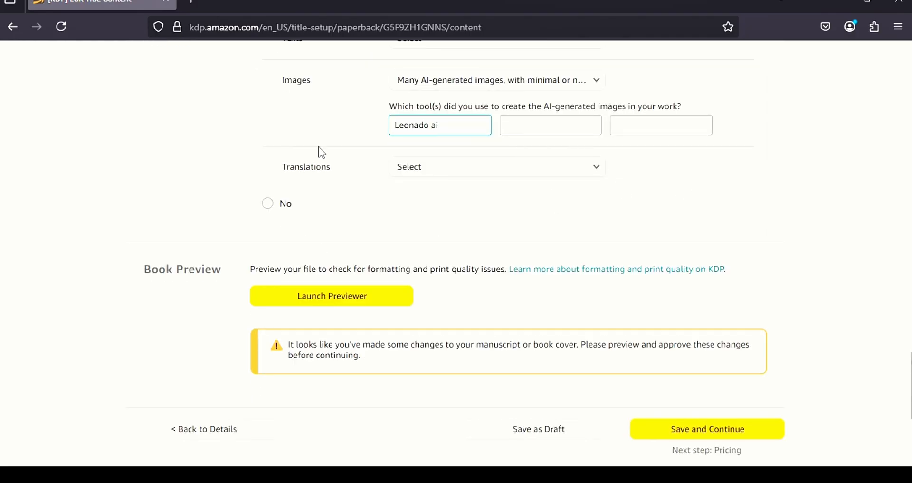
pyautogui.scroll(3, 323, 153)
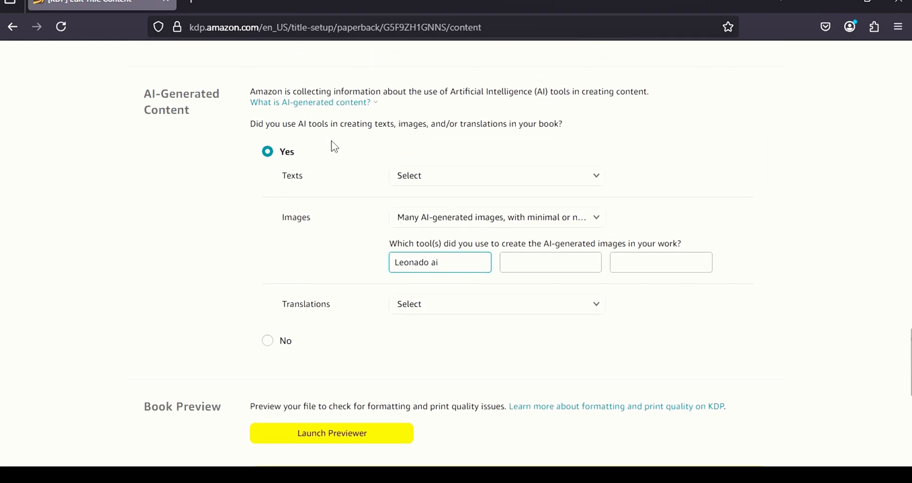
# Launch the print previewer for the uploaded manuscript and cover.
pyautogui.scroll(-6, 334, 147)
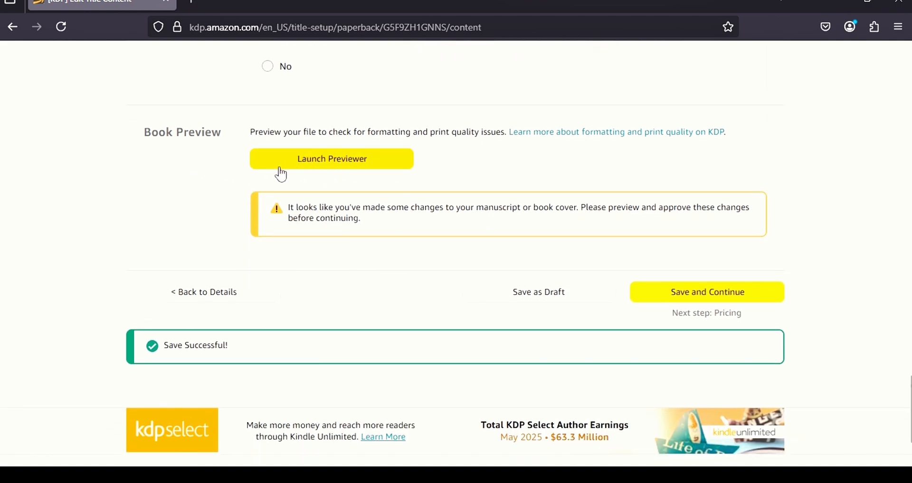
pyautogui.scroll(3, 403, 187)
pyautogui.scroll(-5, 346, 200)
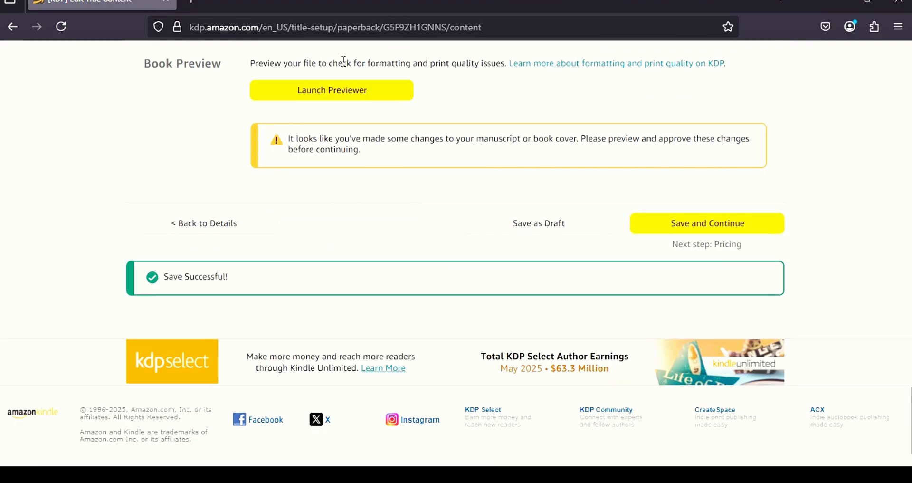
pyautogui.click(362, 95)
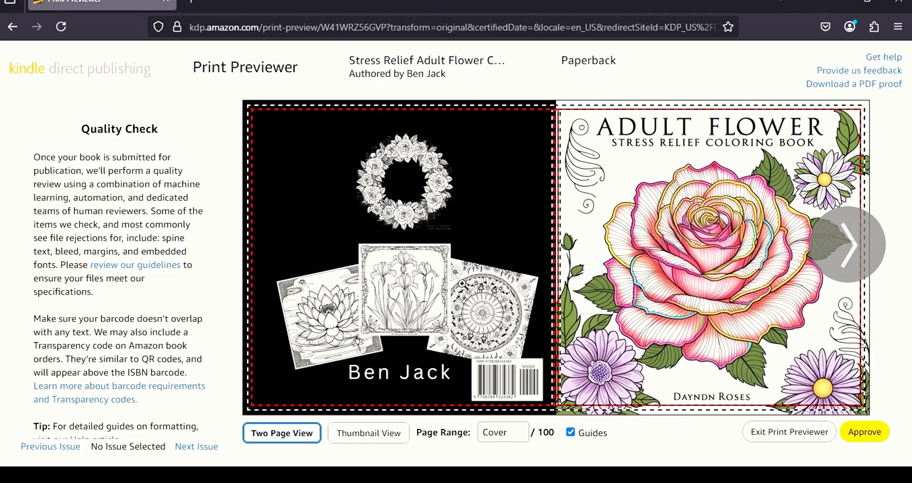
# Check the cover and the page thumbnails in the print preview, and approve the book.
pyautogui.scroll(-1, 167, 291)
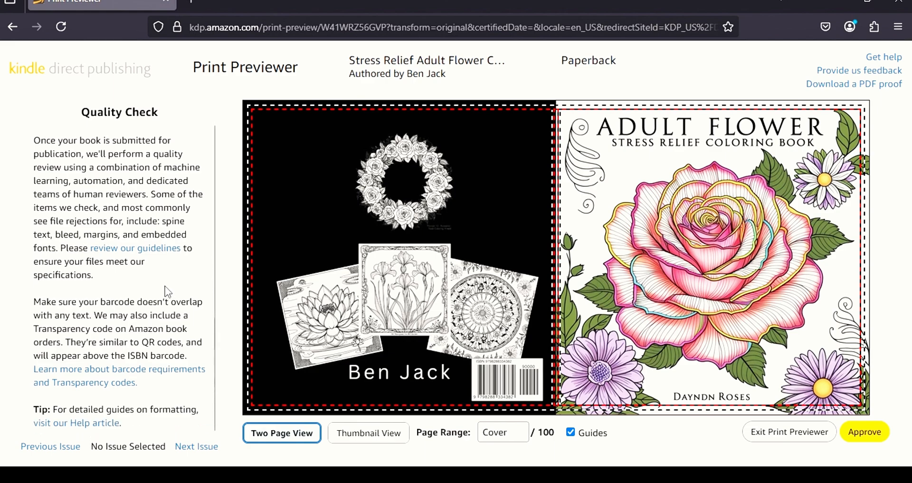
pyautogui.scroll(1, 161, 326)
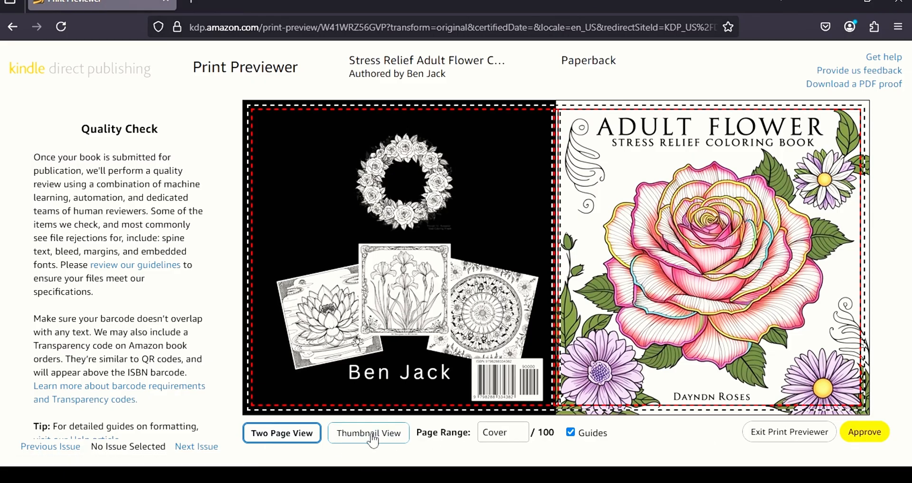
pyautogui.click(394, 434)
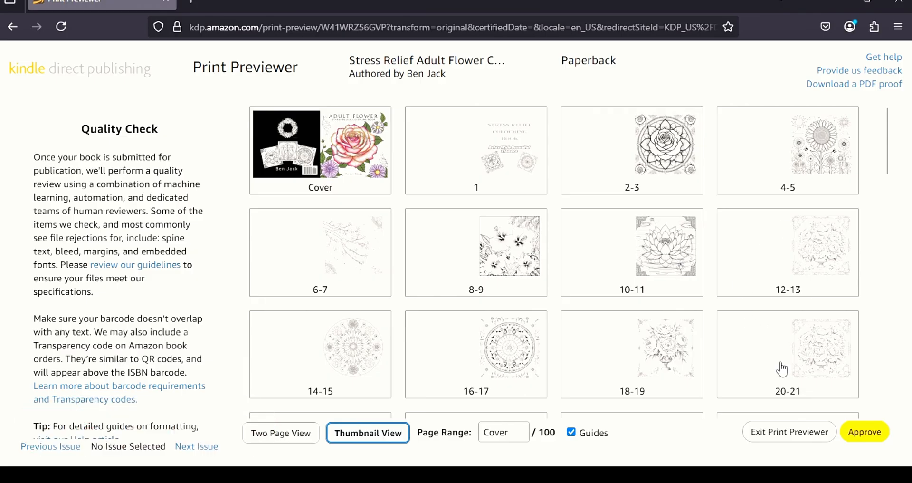
pyautogui.click(297, 440)
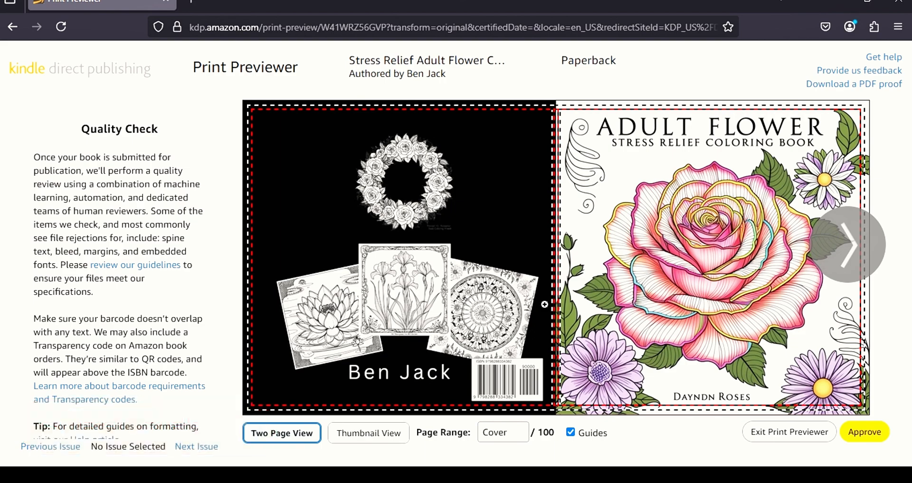
pyautogui.click(865, 435)
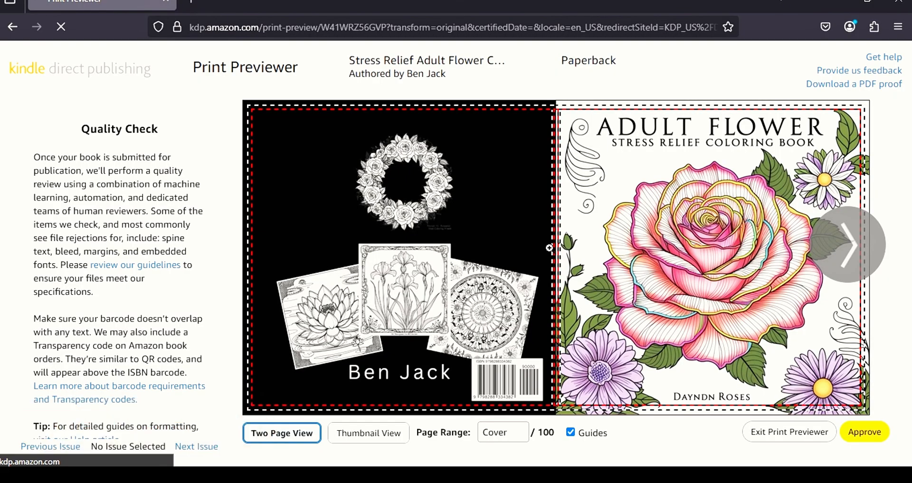
pyautogui.moveTo(548, 245)
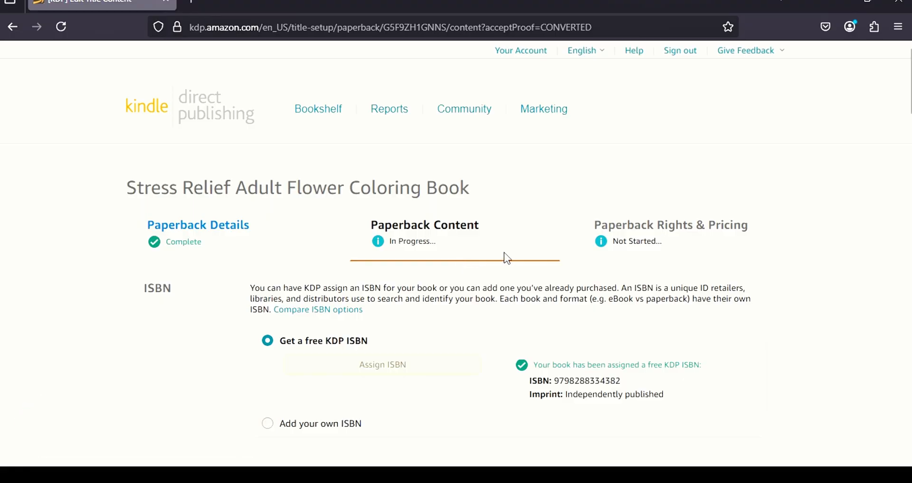
# Try to save the paperback content and continue to pricing, and read the listed errors.
pyautogui.scroll(-3, 509, 258)
pyautogui.scroll(-15, 508, 258)
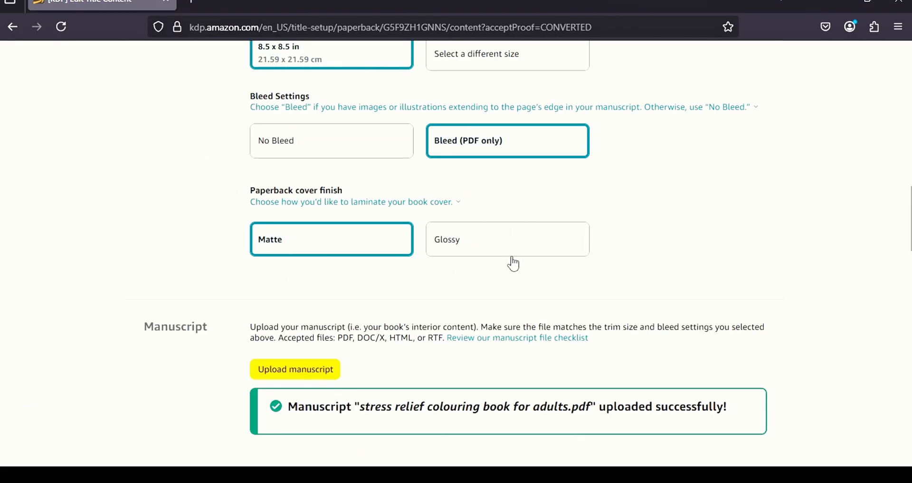
pyautogui.scroll(-15, 515, 262)
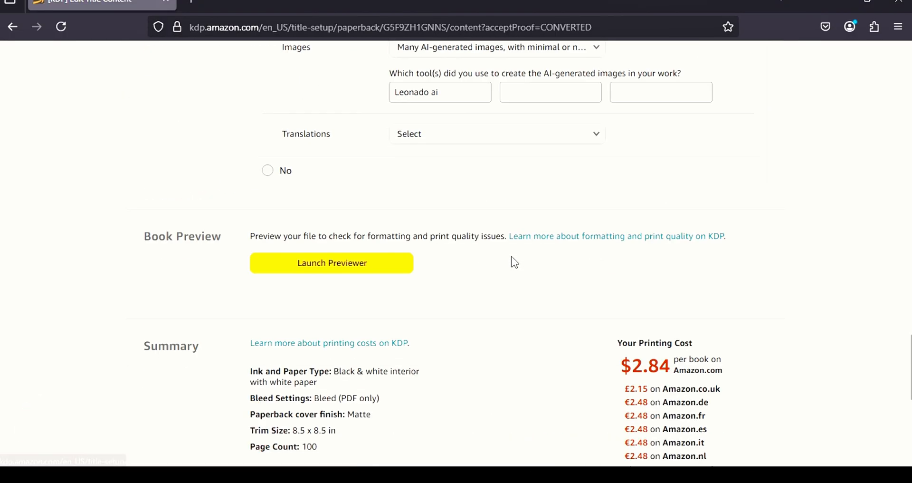
pyautogui.scroll(-3, 514, 260)
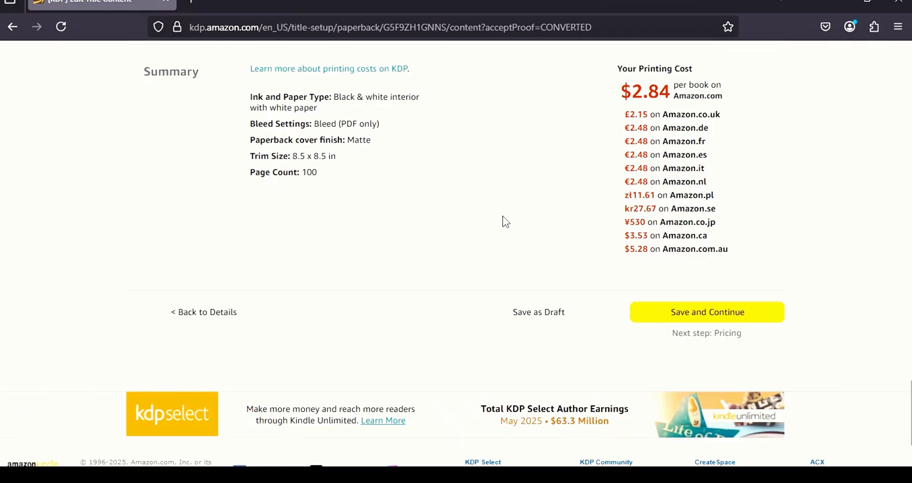
pyautogui.click(672, 318)
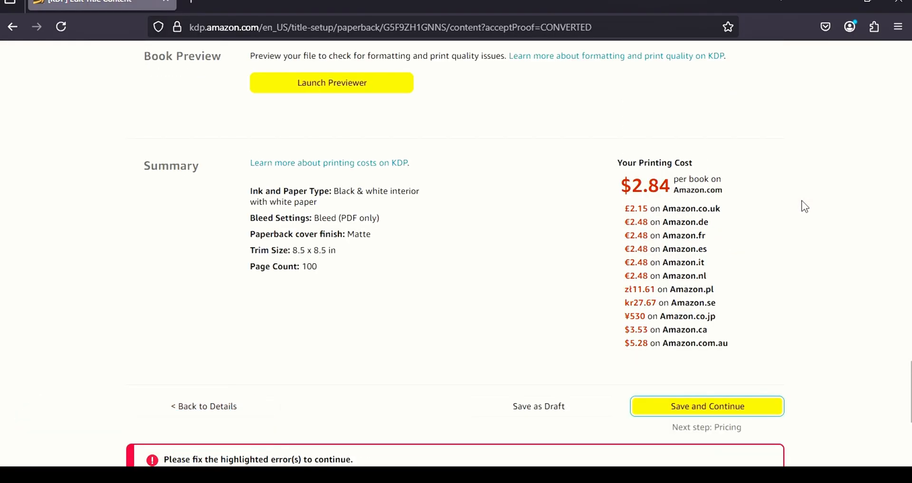
pyautogui.scroll(-5, 691, 184)
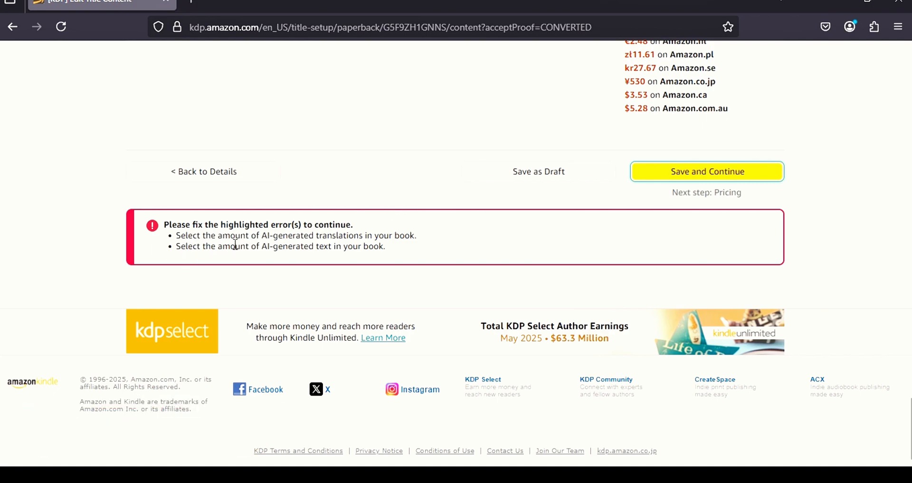
# Set the amount of AI-generated texts and AI-generated translations to None.
pyautogui.scroll(9, 236, 244)
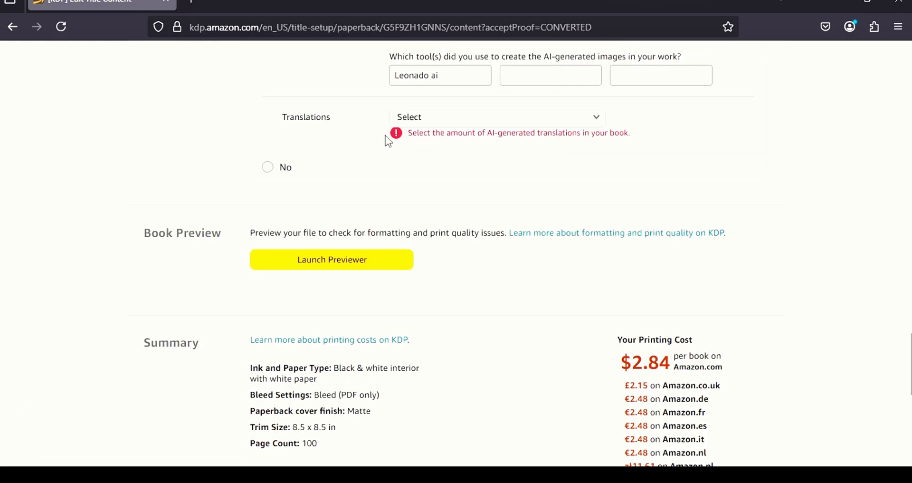
pyautogui.scroll(3, 367, 134)
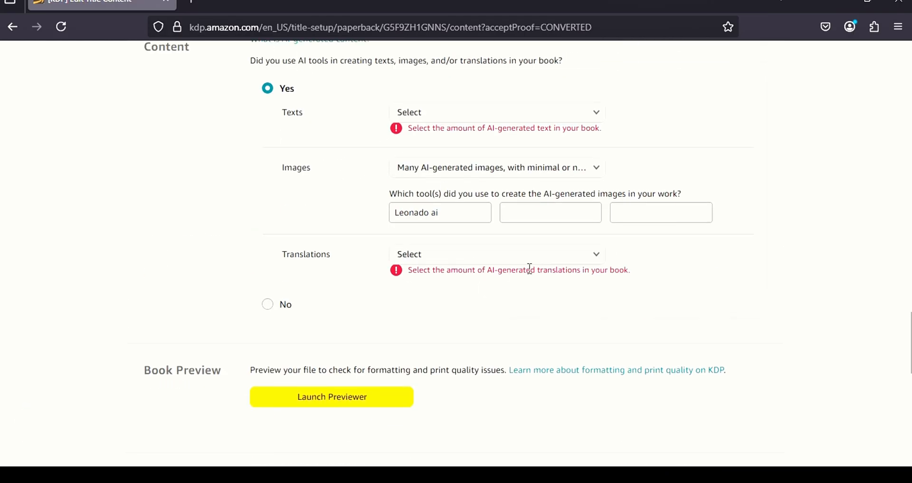
pyautogui.click(600, 259)
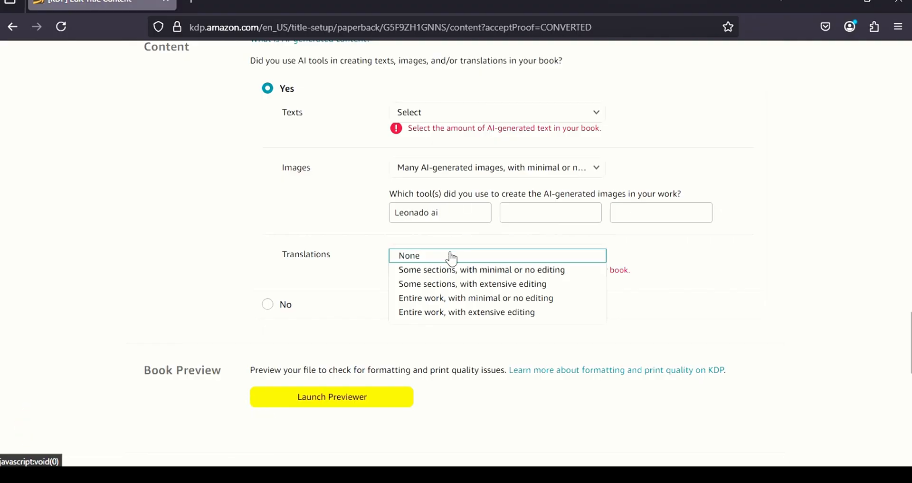
pyautogui.click(595, 116)
pyautogui.click(417, 114)
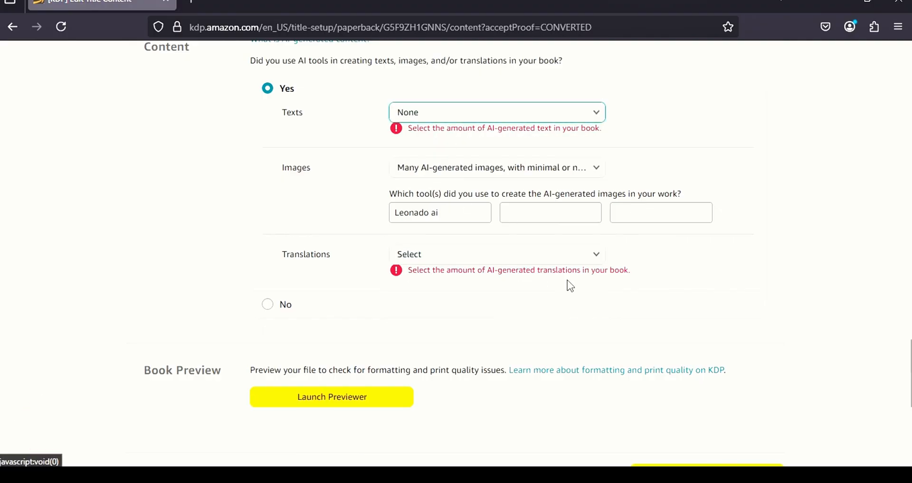
pyautogui.click(595, 259)
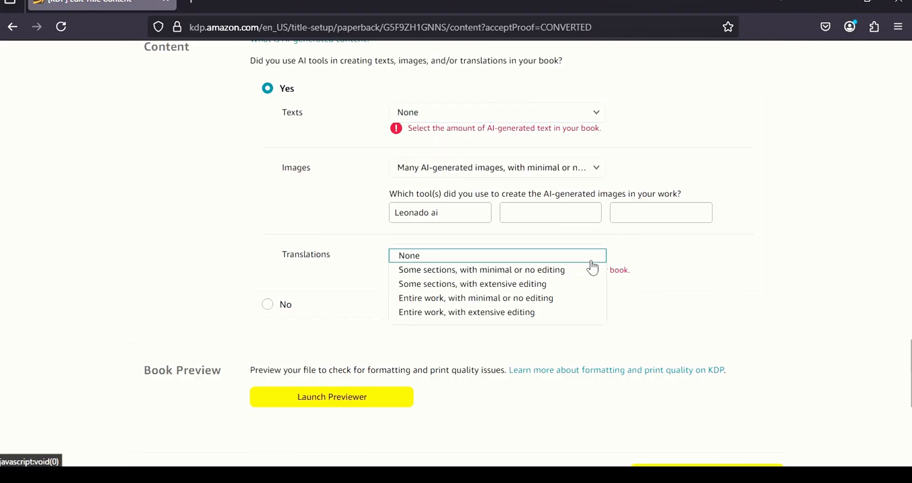
pyautogui.click(446, 259)
# Save the paperback content and continue to the rights and pricing page.
pyautogui.scroll(-5, 480, 380)
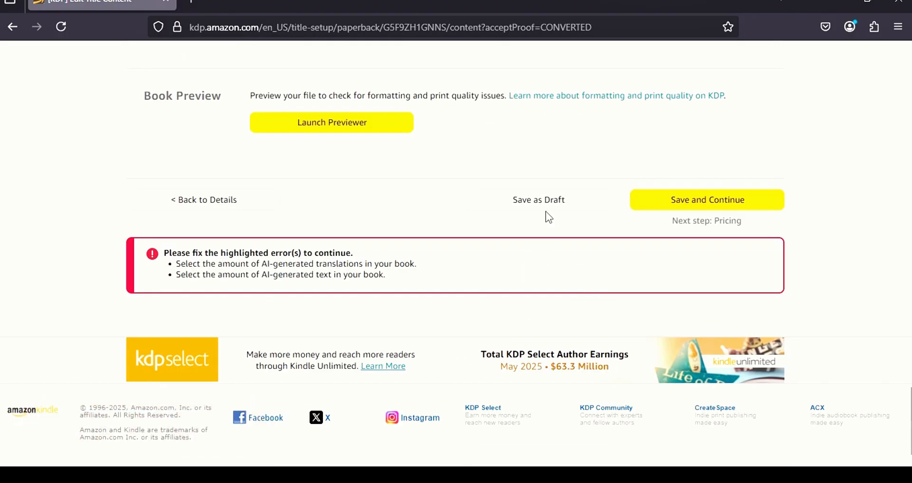
pyautogui.scroll(3, 563, 187)
pyautogui.scroll(-3, 594, 214)
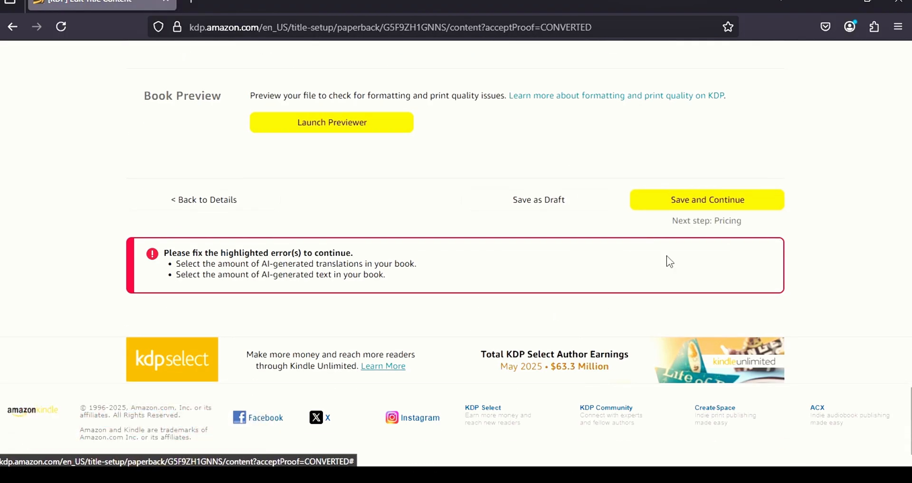
pyautogui.click(681, 204)
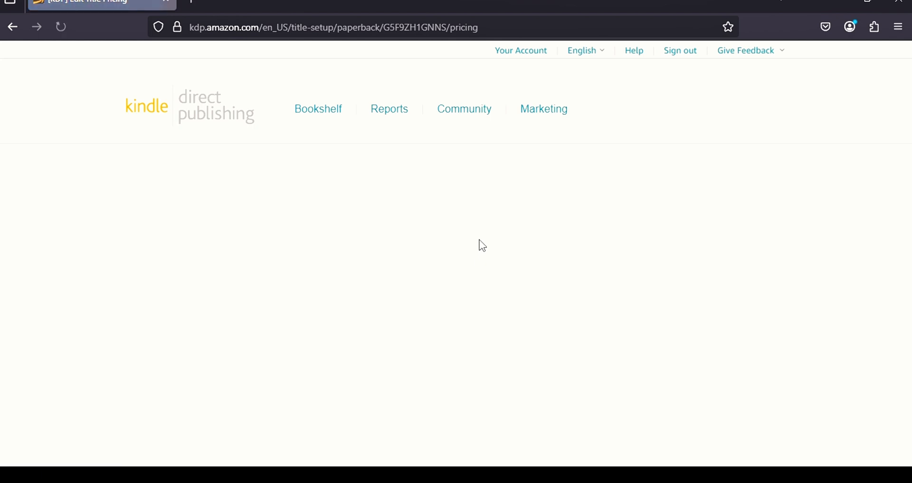
# Examine the primary marketplace and the list price limits per marketplace in the pricing, royalties and distribution section.
pyautogui.scroll(-5, 486, 245)
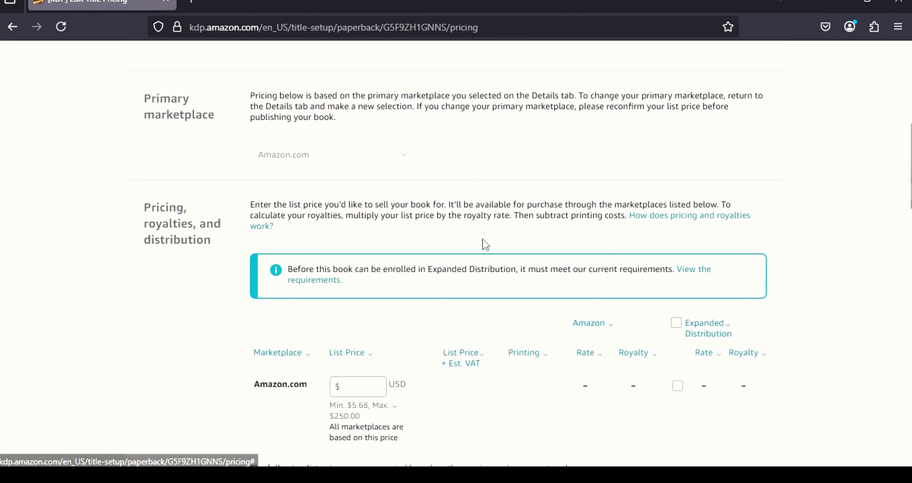
pyautogui.scroll(-4, 486, 246)
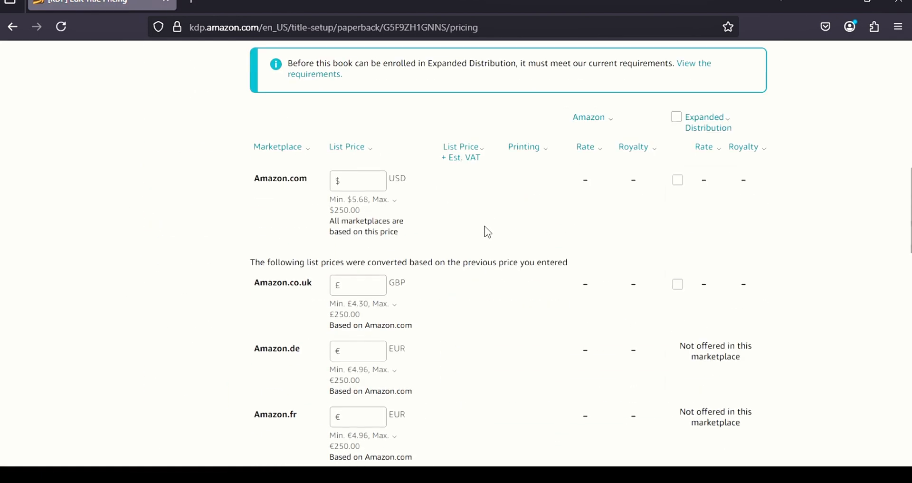
pyautogui.scroll(1, 490, 230)
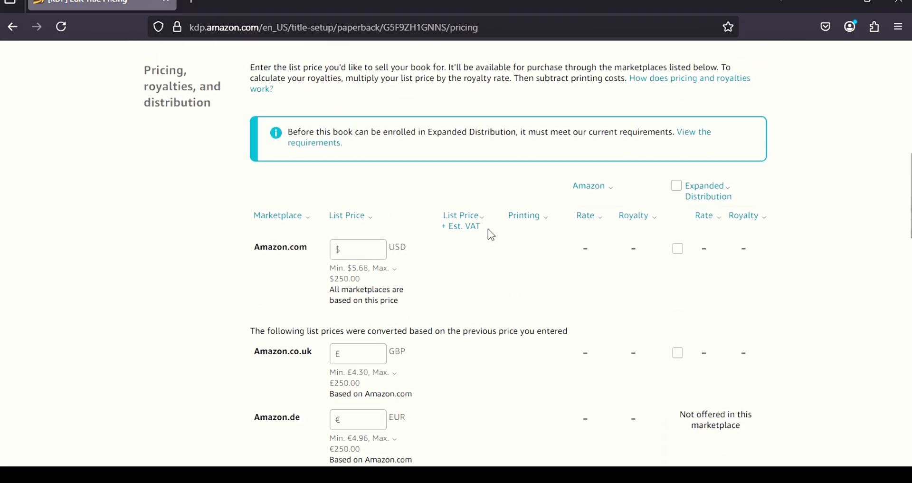
pyautogui.scroll(-1, 491, 236)
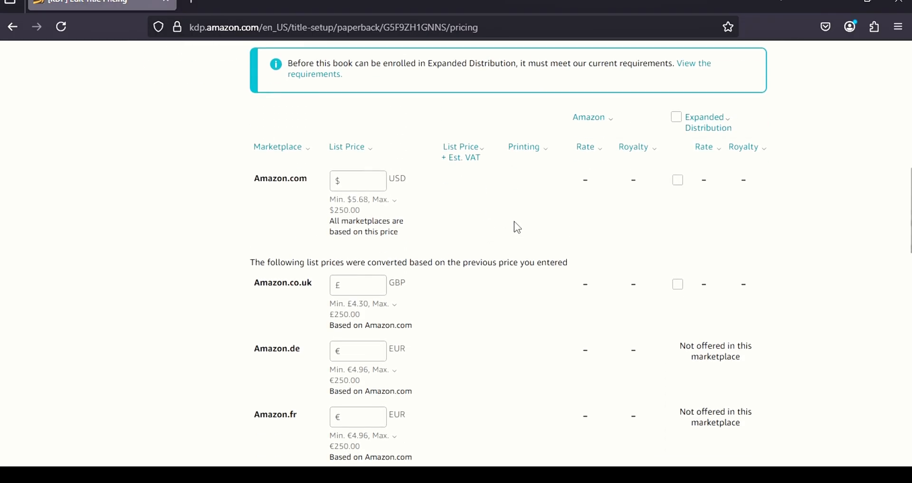
pyautogui.scroll(-1, 522, 185)
pyautogui.scroll(3, 528, 175)
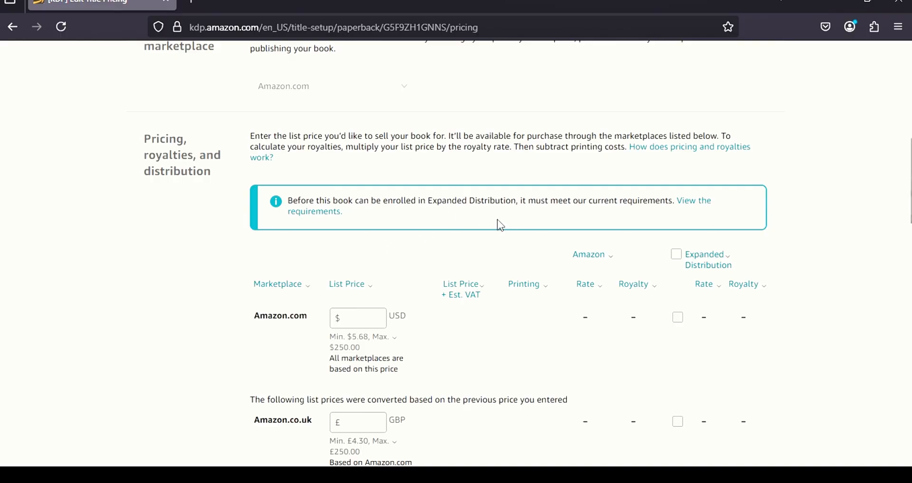
# Read how the minimum list price for Amazon.com is calculated and look through the price limits of the other marketplaces.
pyautogui.scroll(-3, 498, 222)
pyautogui.scroll(-2, 489, 223)
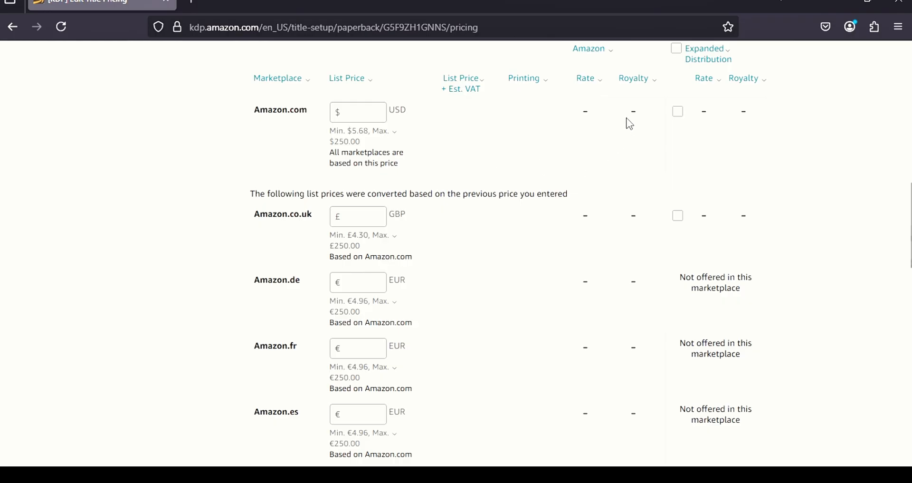
pyautogui.click(375, 139)
pyautogui.click(429, 166)
pyautogui.scroll(2, 440, 171)
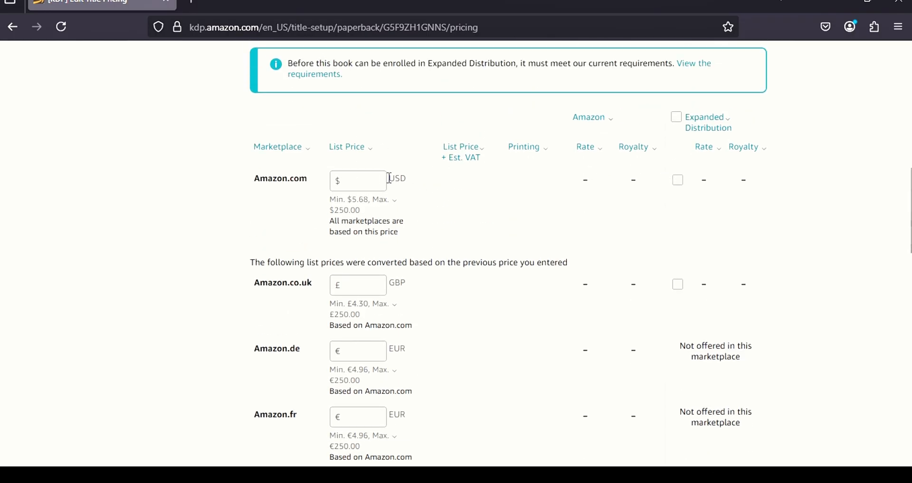
pyautogui.click(361, 181)
pyautogui.moveTo(345, 216)
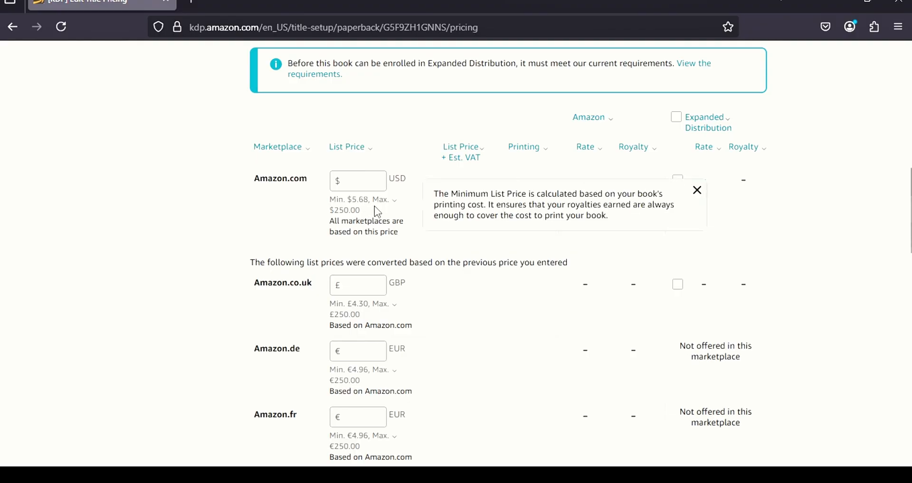
pyautogui.scroll(-6, 532, 323)
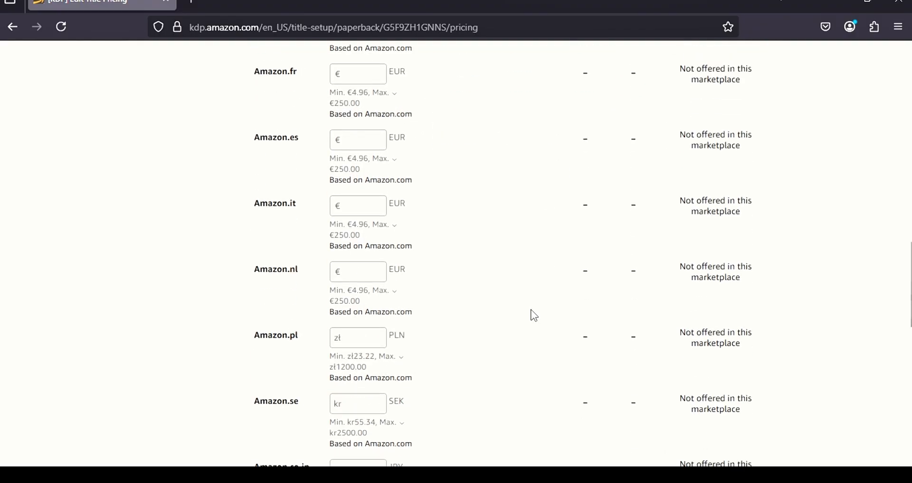
pyautogui.scroll(6, 534, 315)
pyautogui.scroll(2, 505, 181)
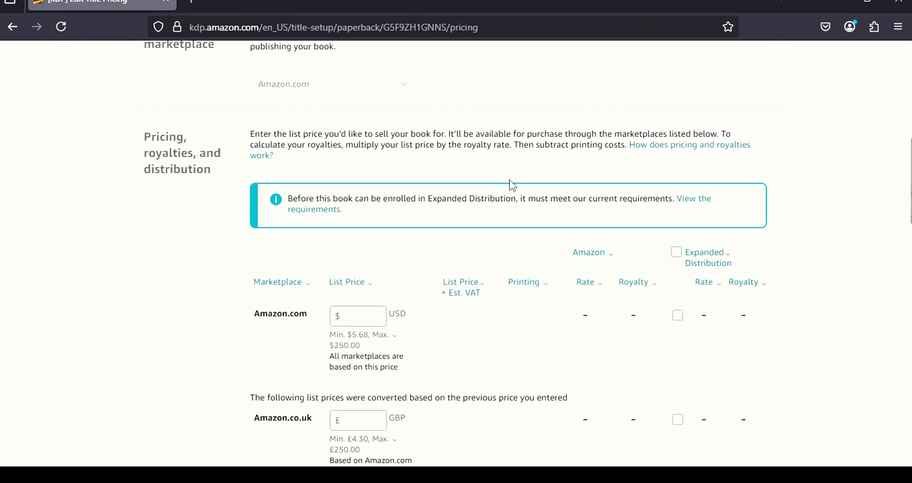
pyautogui.scroll(-1, 439, 197)
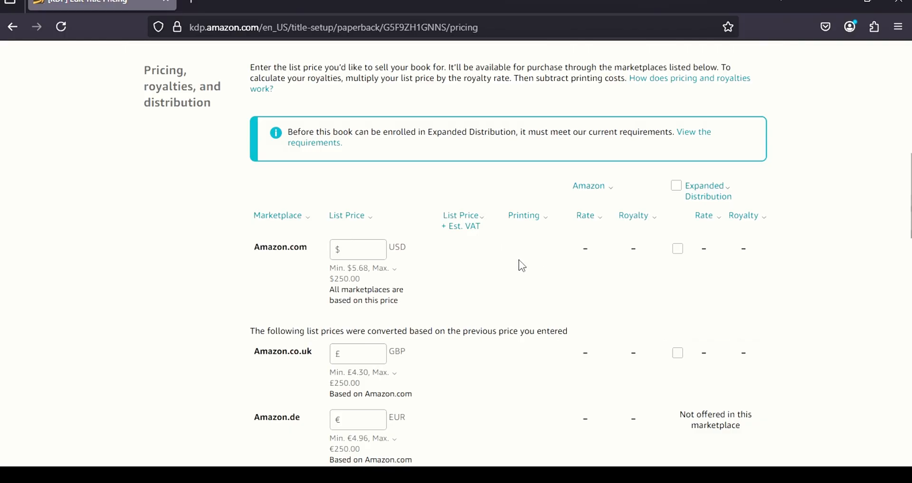
pyautogui.scroll(7, 539, 252)
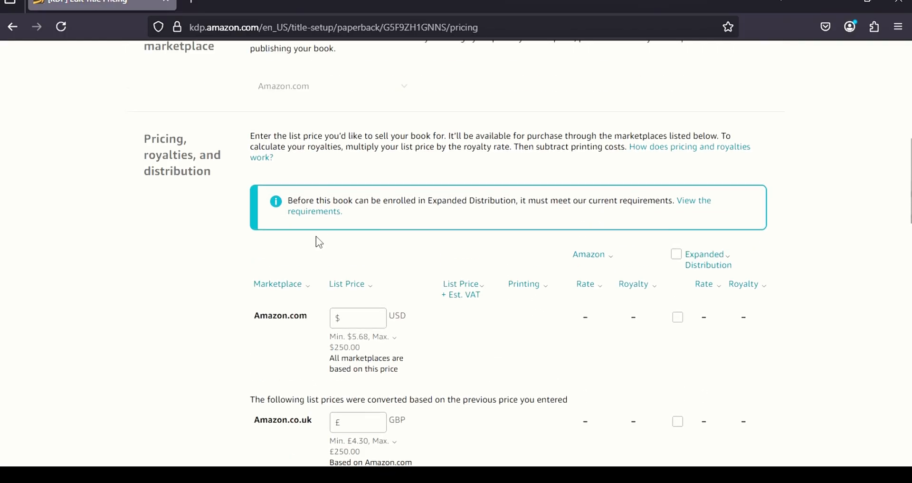
# Reopen the paperback content page and check the print settings and printing cost per marketplace in the summary.
pyautogui.scroll(2, 518, 249)
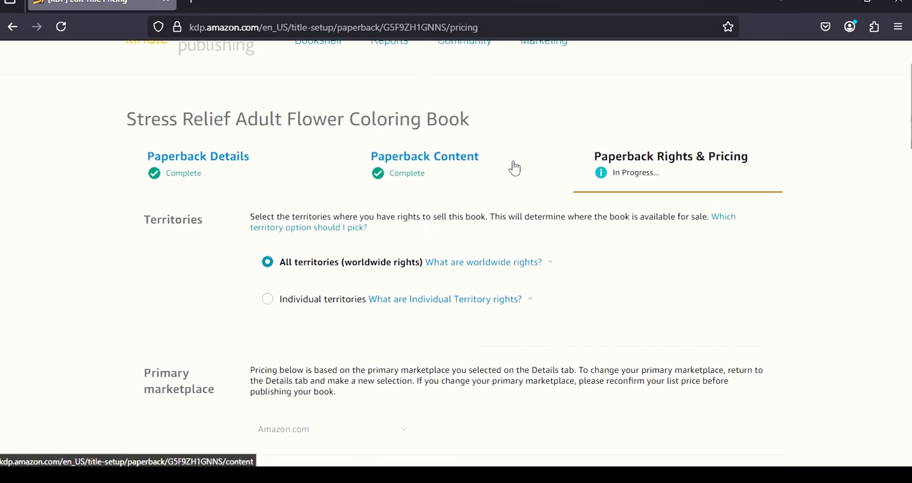
pyautogui.click(515, 168)
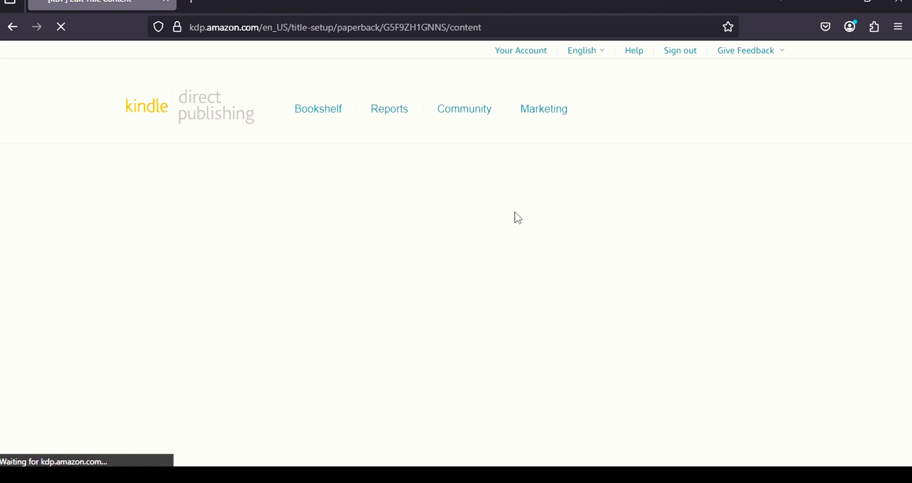
pyautogui.scroll(-5, 516, 224)
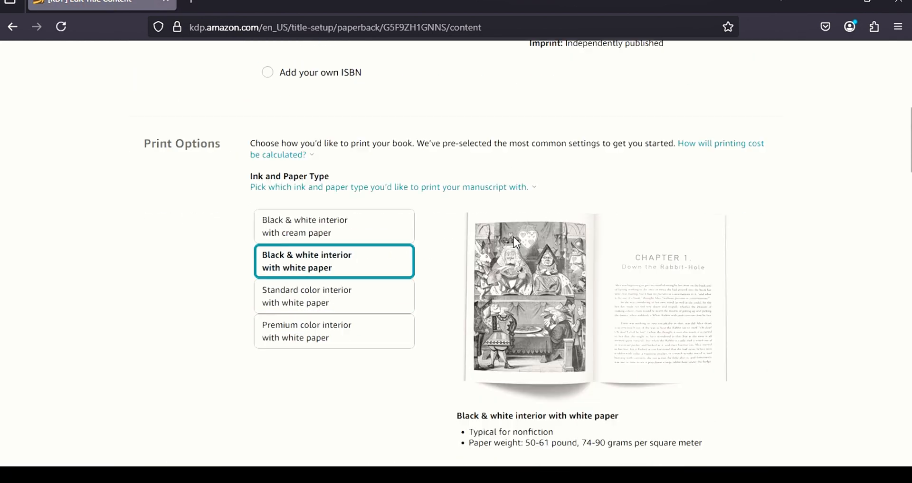
pyautogui.scroll(-20, 515, 238)
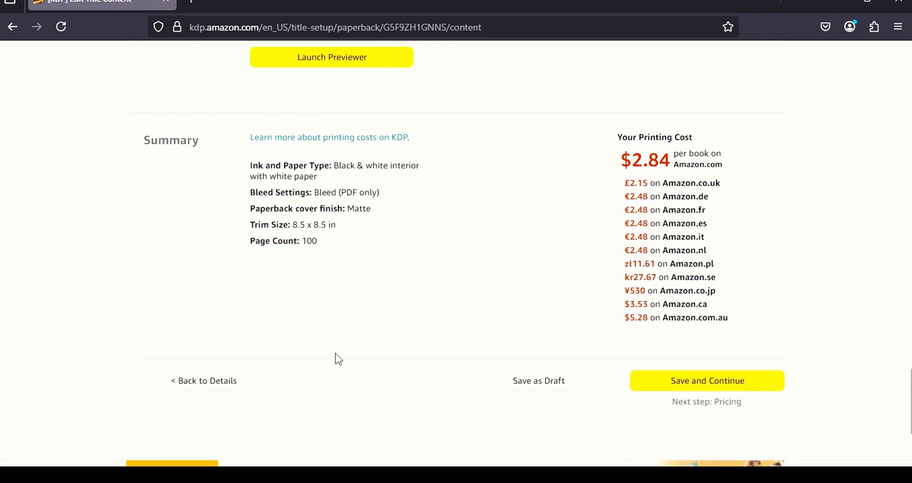
pyautogui.scroll(20, 393, 302)
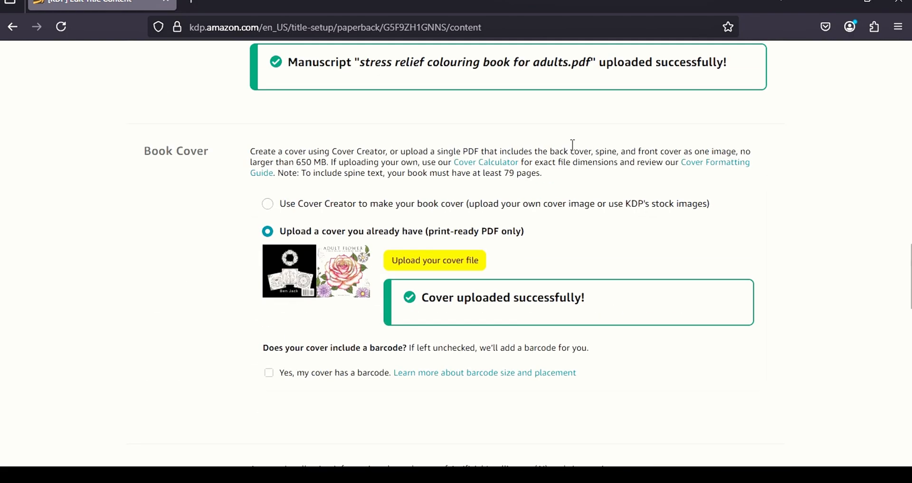
pyautogui.scroll(15, 642, 162)
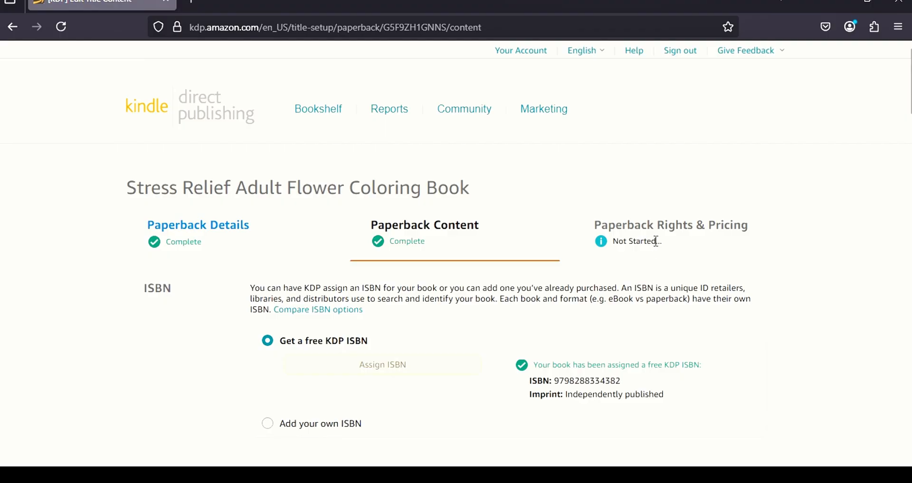
# Save the paperback content again and return to the rights and pricing page.
pyautogui.scroll(-12, 655, 242)
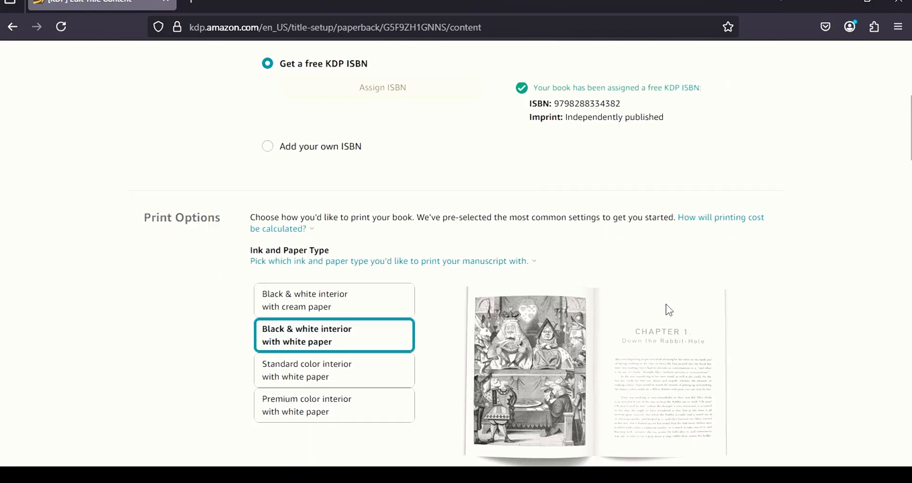
pyautogui.scroll(-15, 670, 311)
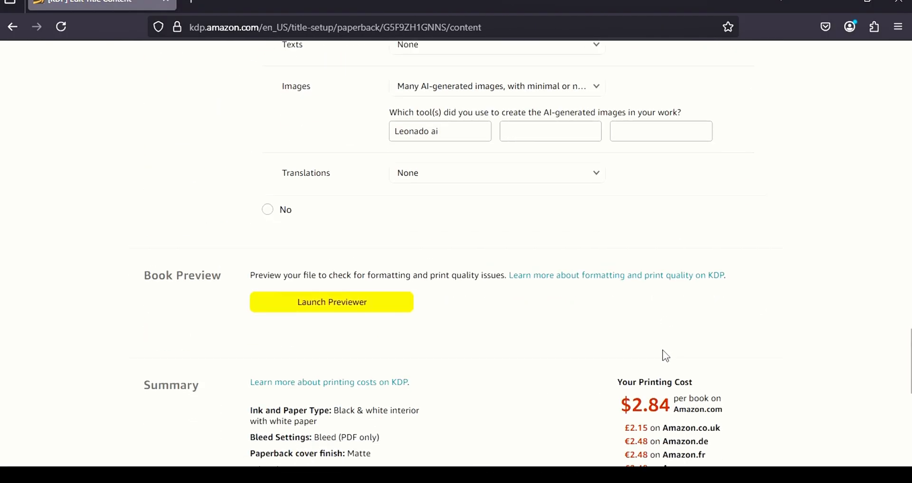
pyautogui.scroll(-3, 678, 391)
pyautogui.click(694, 313)
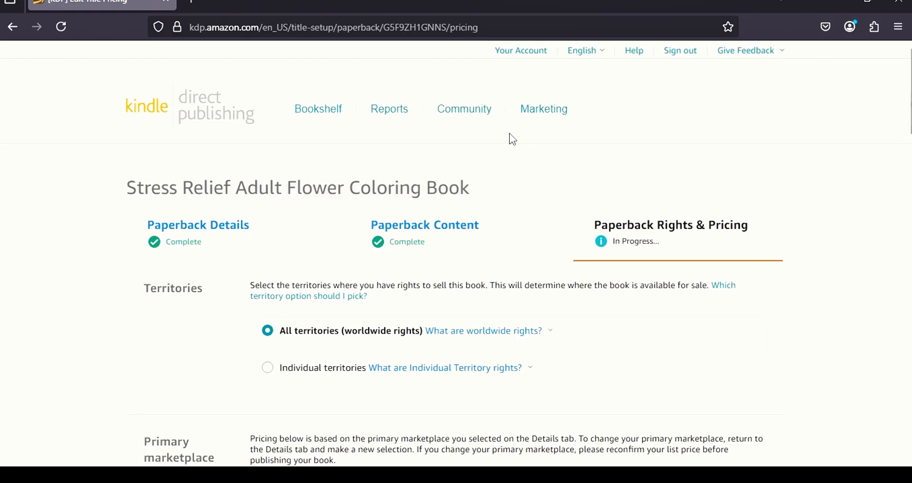
# Set the Amazon.com list price to 6.50 USD and check its printing cost and royalty.
pyautogui.scroll(-3, 595, 164)
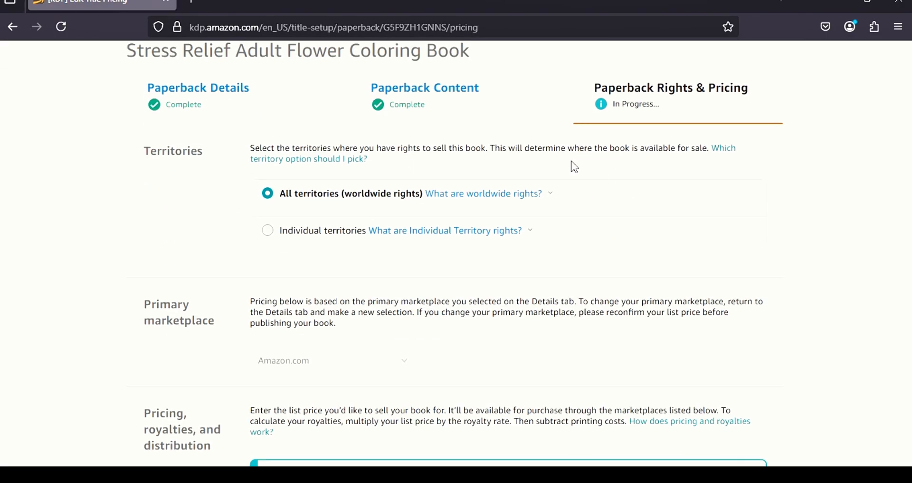
pyautogui.scroll(-15, 663, 151)
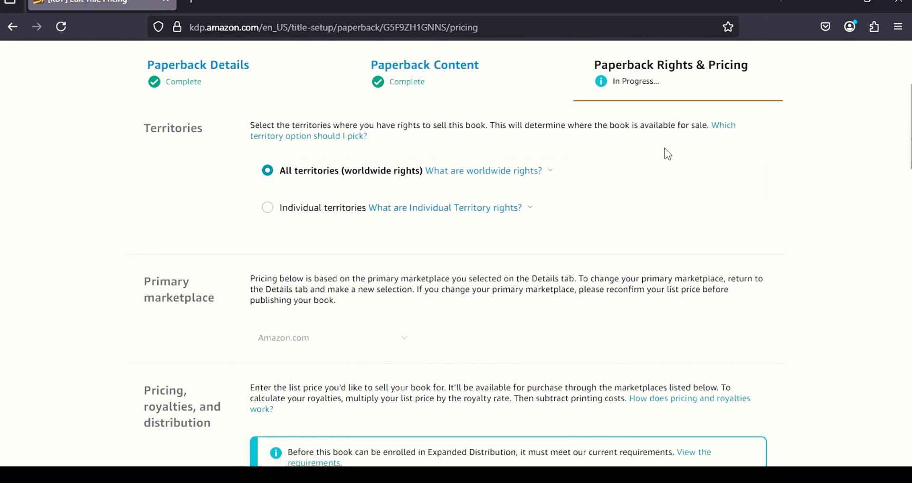
pyautogui.scroll(3, 513, 162)
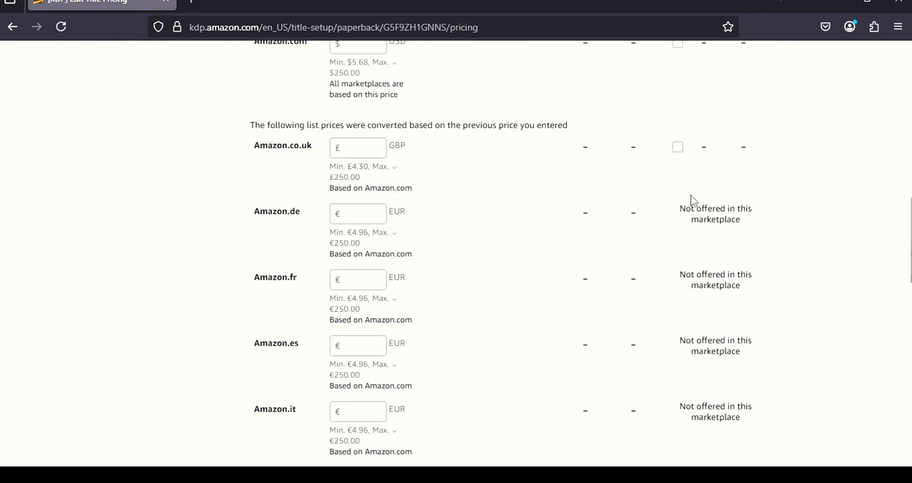
pyautogui.scroll(5, 563, 208)
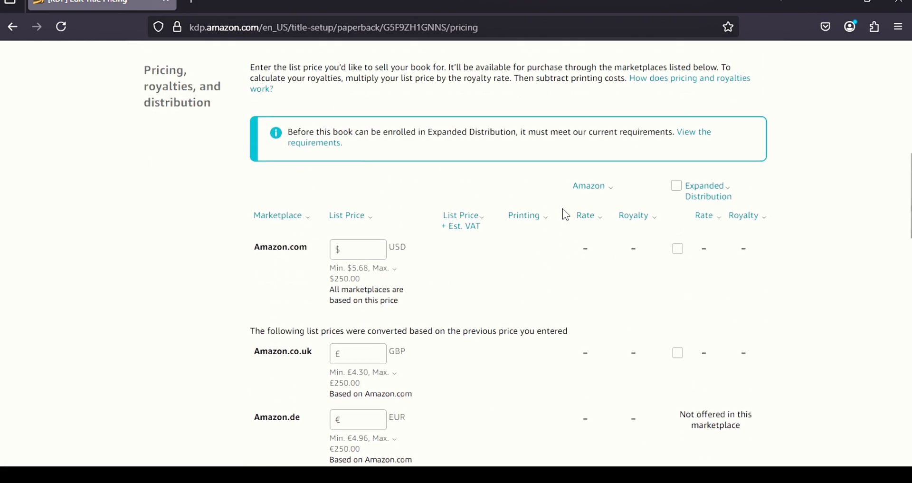
pyautogui.click(362, 244)
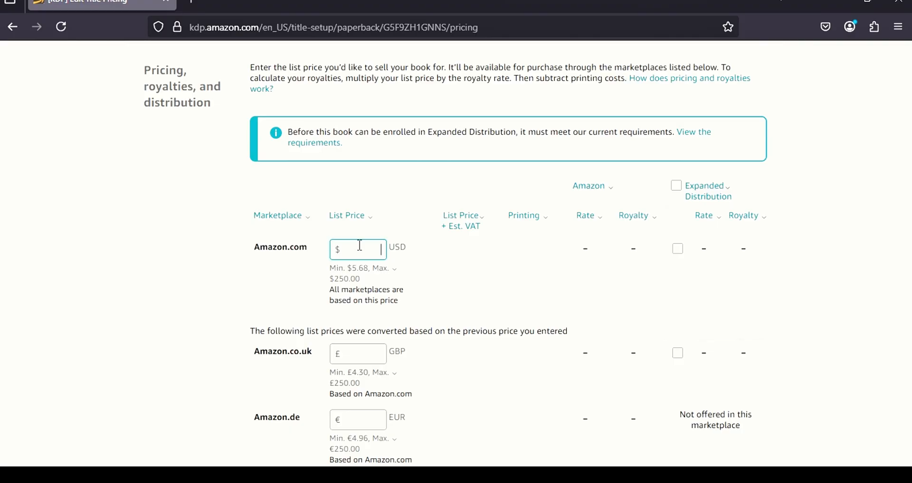
pyautogui.write('6')
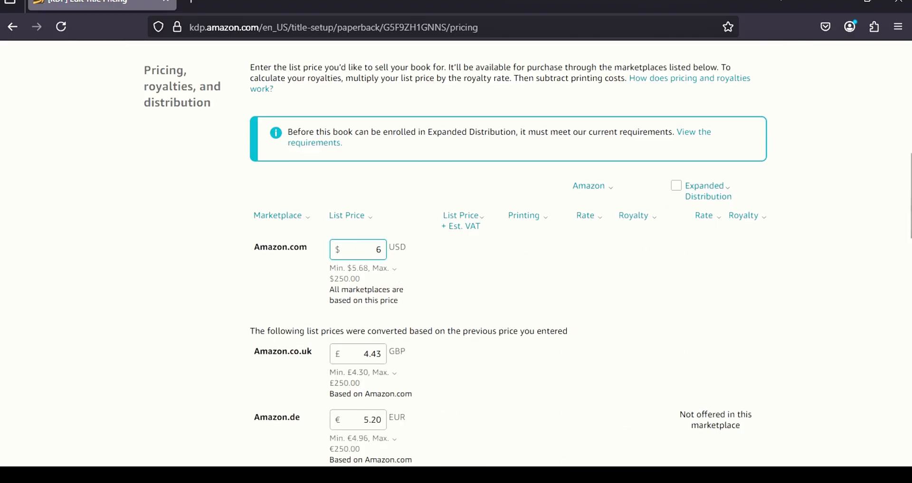
pyautogui.write('.50')
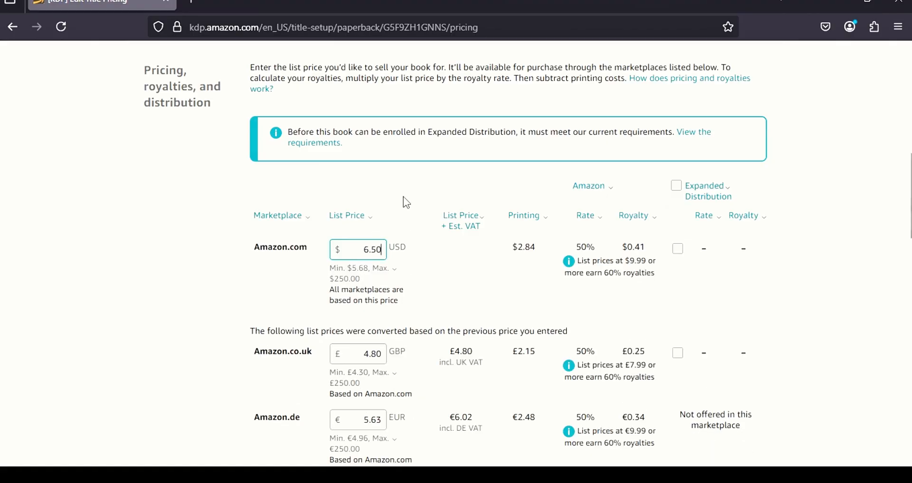
pyautogui.click(361, 267)
pyautogui.click(698, 259)
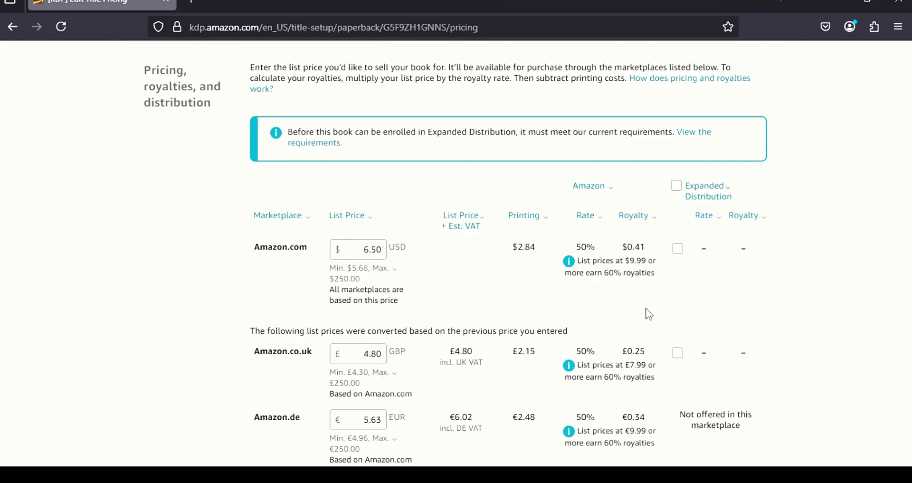
# Set the Amazon.com list price to 7.50 USD and check the converted prices for the other marketplaces.
pyautogui.click(371, 257)
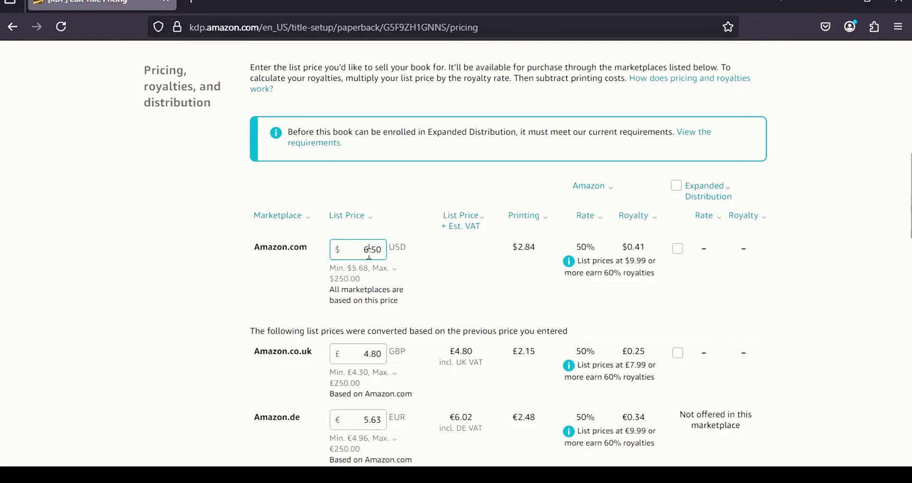
pyautogui.press('BackSpace')
pyautogui.write('7')
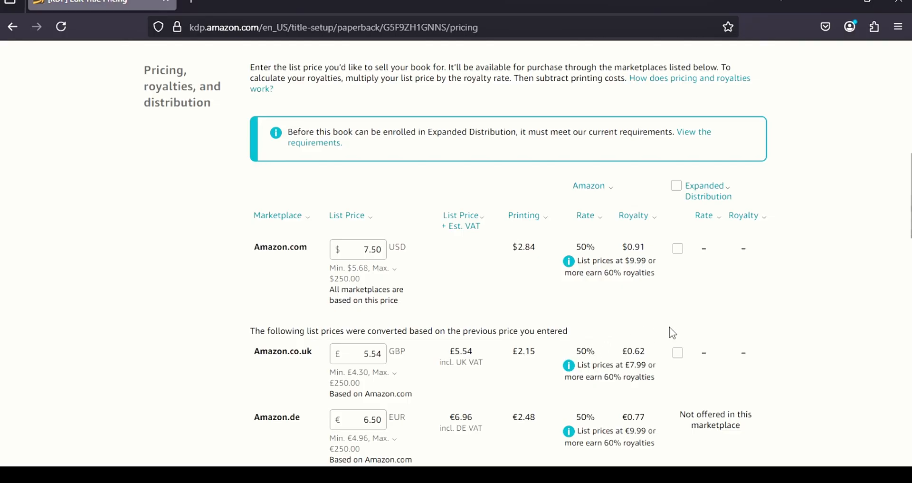
pyautogui.moveTo(392, 280)
pyautogui.scroll(-5, 630, 342)
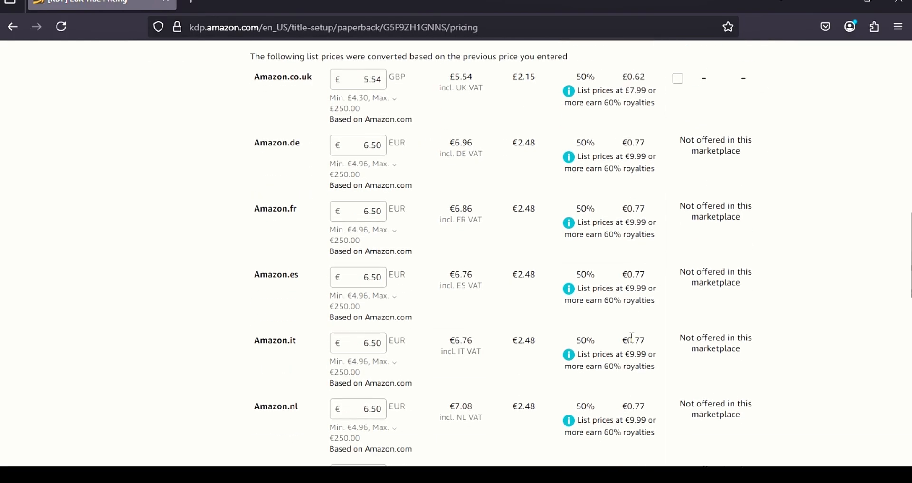
pyautogui.scroll(5, 632, 337)
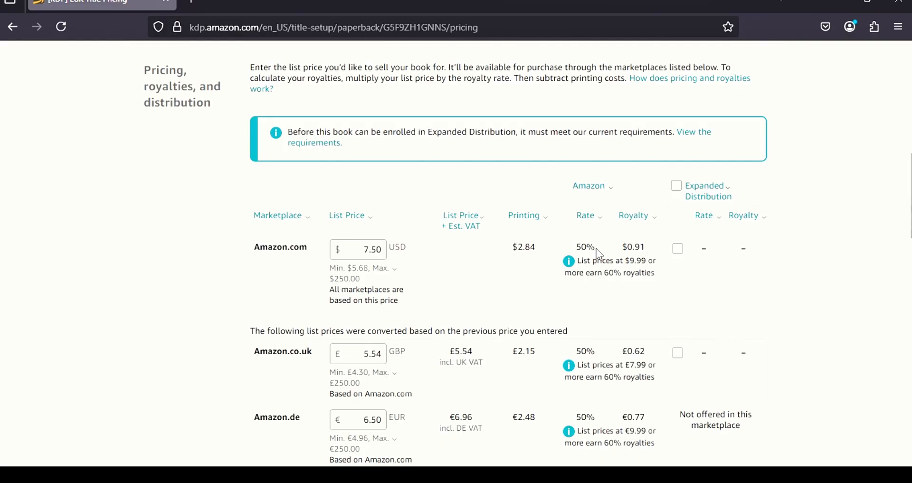
# Examine the royalty rates, royalties and converted list prices across all marketplaces.
pyautogui.click(395, 268)
pyautogui.scroll(-3, 654, 292)
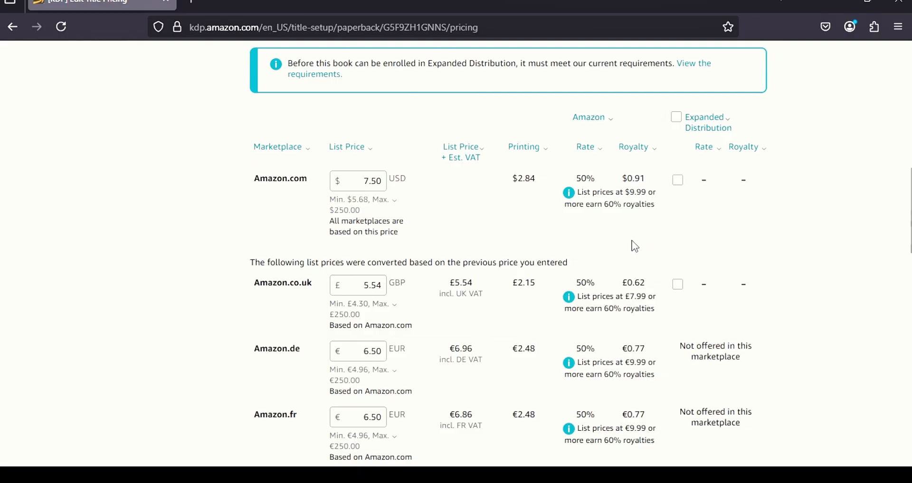
pyautogui.scroll(-15, 633, 244)
pyautogui.scroll(-10, 631, 246)
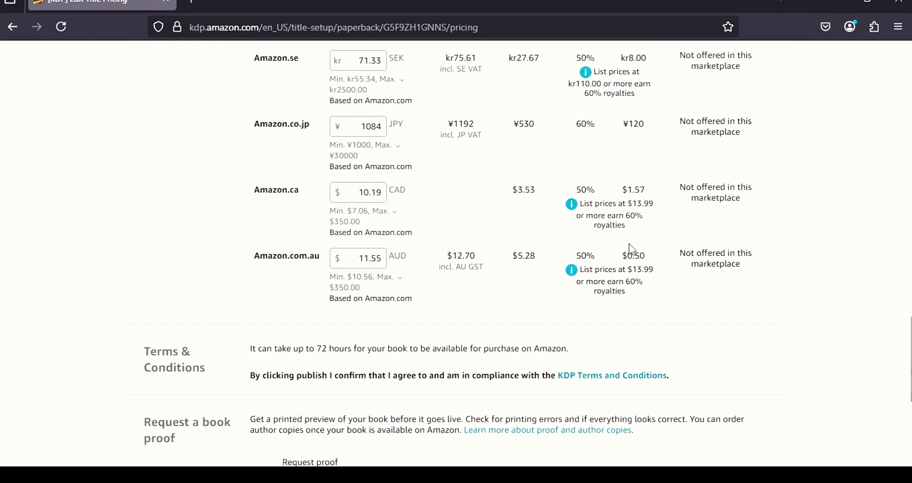
pyautogui.scroll(-8, 629, 244)
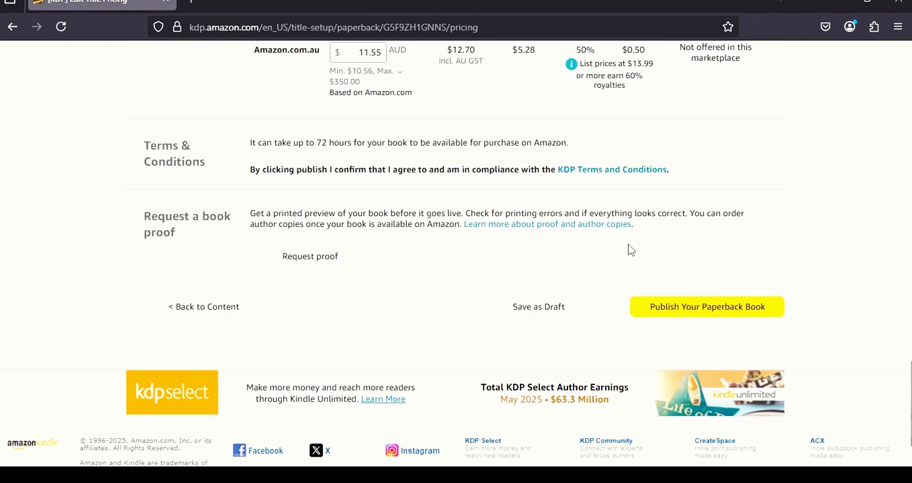
pyautogui.scroll(20, 646, 247)
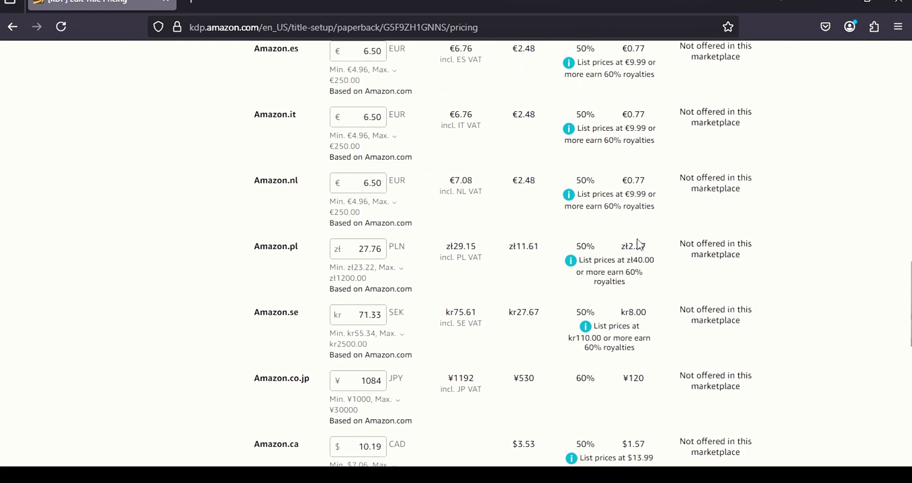
pyautogui.scroll(15, 642, 244)
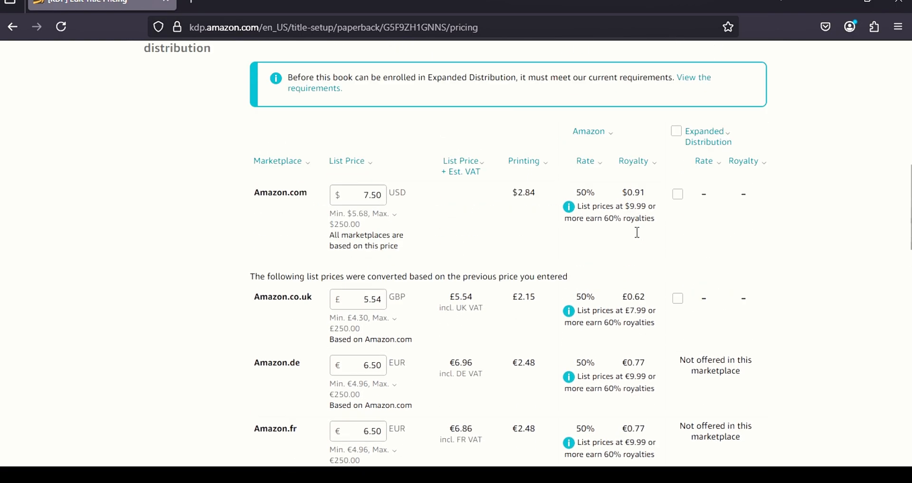
pyautogui.scroll(-20, 637, 314)
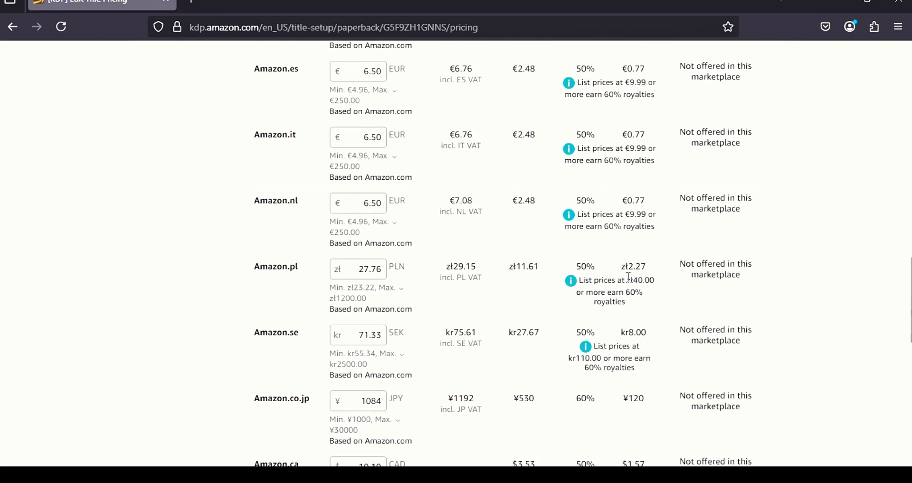
# Review the terms and conditions, the book proof request and the publishing options for the paperback.
pyautogui.scroll(-3, 627, 278)
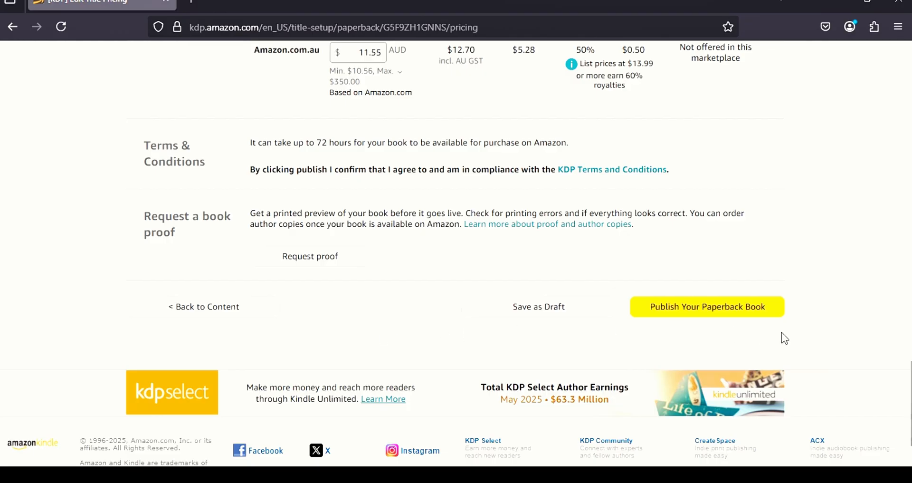
pyautogui.scroll(2, 444, 240)
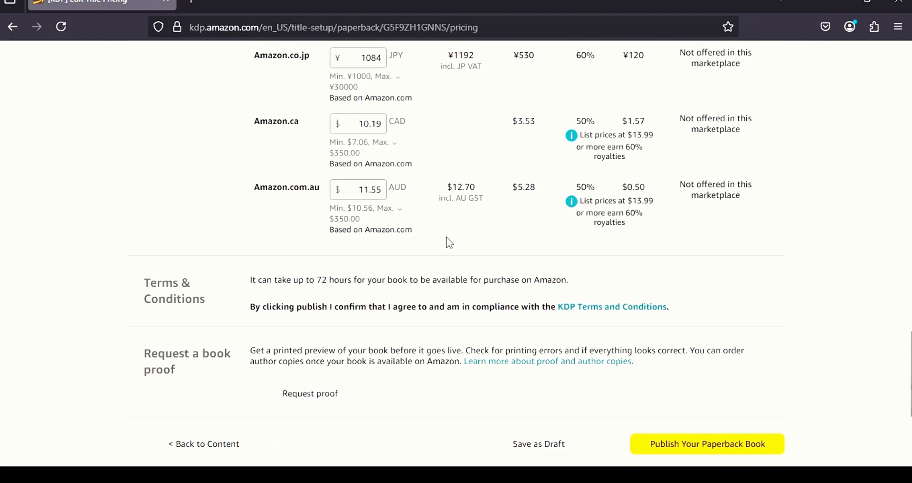
pyautogui.scroll(-1, 446, 240)
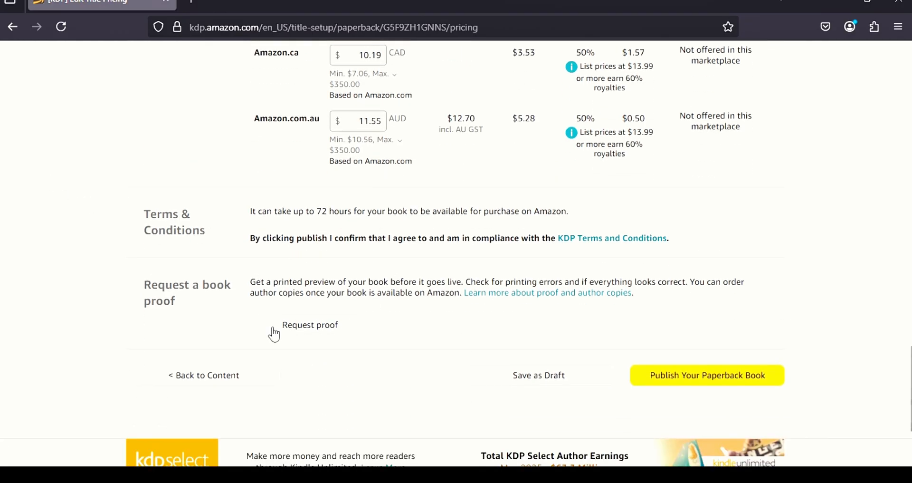
pyautogui.scroll(-1, 318, 328)
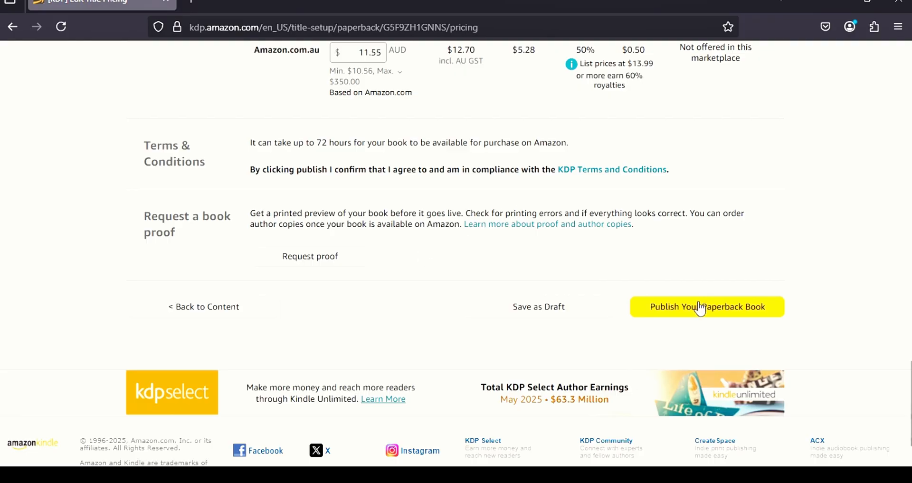
pyautogui.scroll(3, 677, 283)
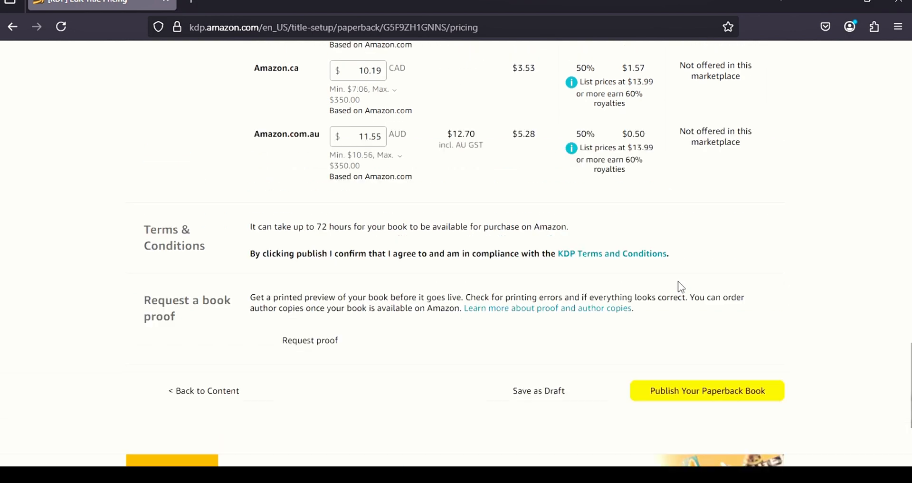
pyautogui.scroll(-3, 680, 282)
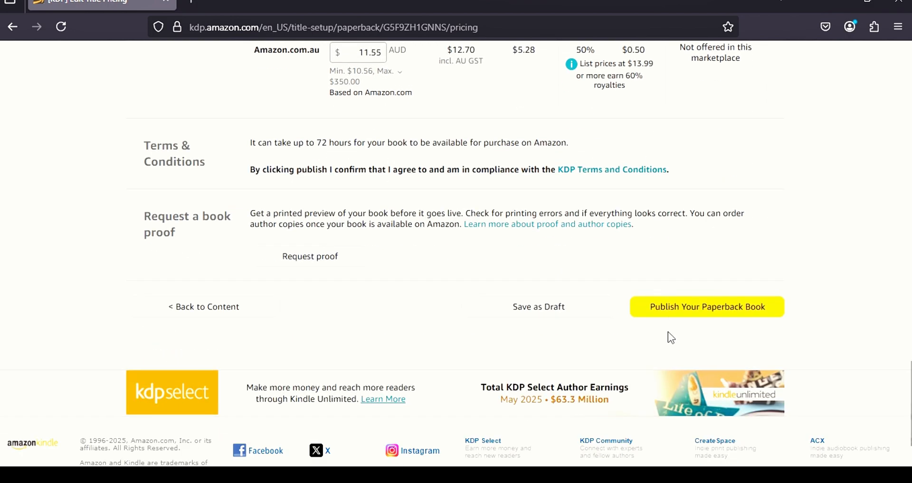